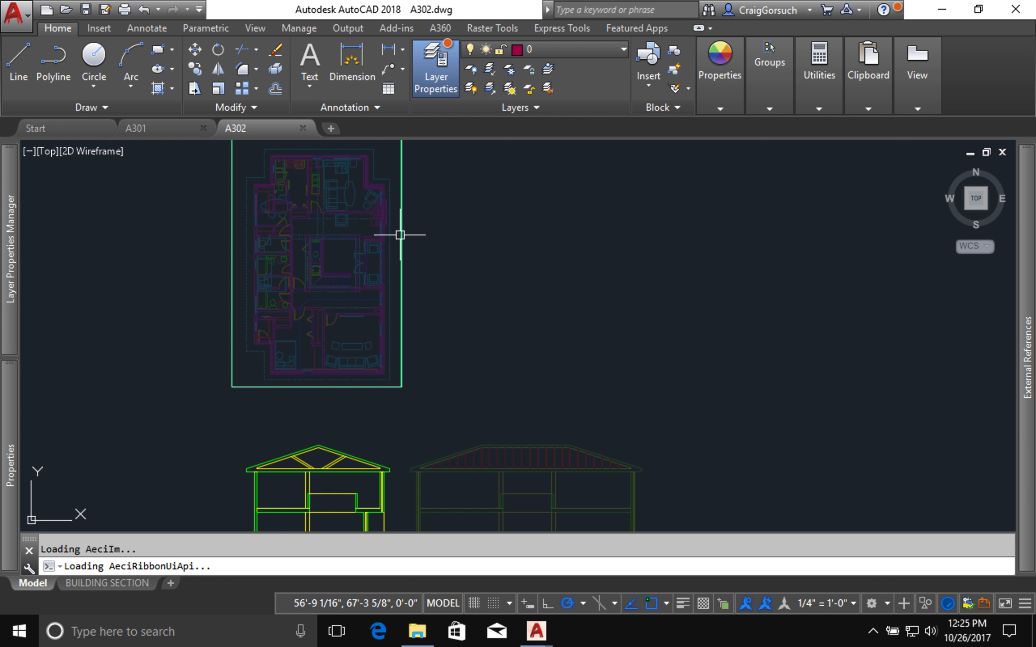
Step: In drawing A301, draw horizontal lines about 37' and 40' long from the upper and ground floor levels, past the exterior wall beside empty space
left_click(171, 128)
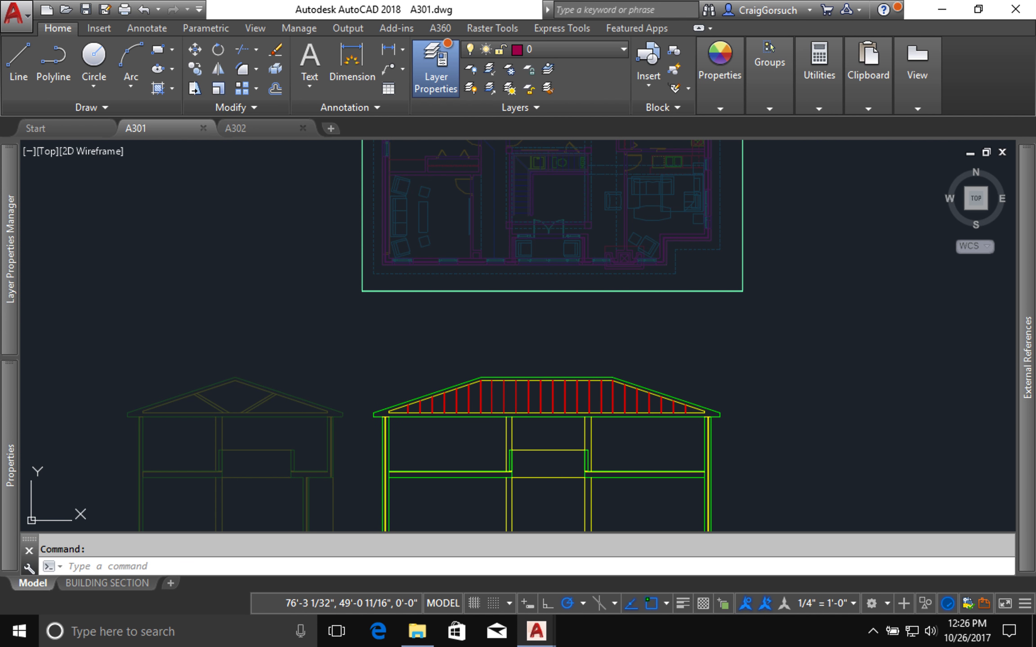
middle_click_drag(874, 391, 666, 371)
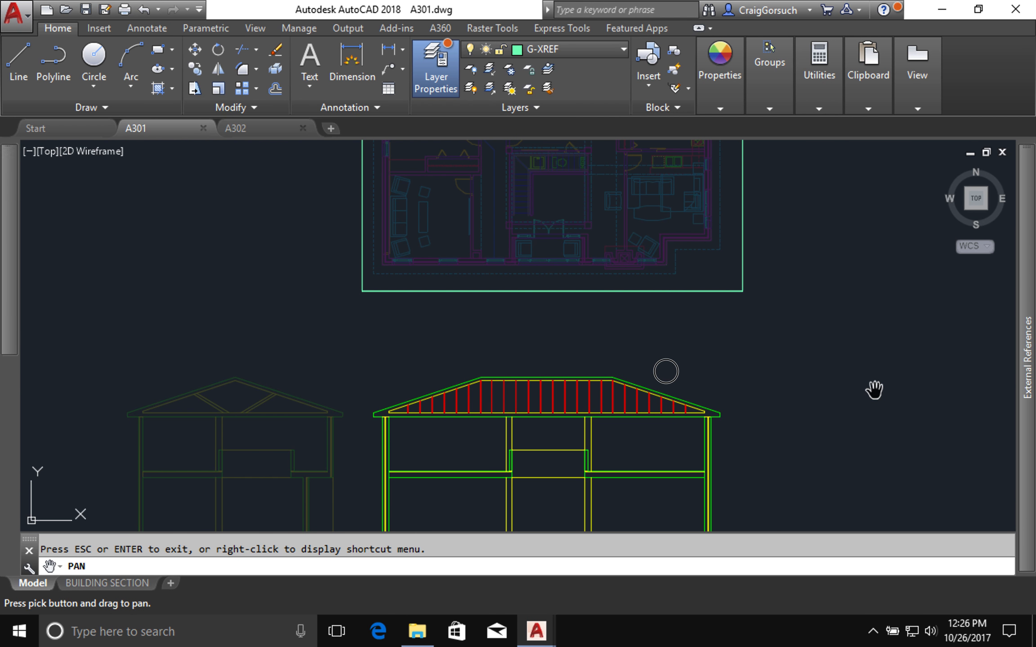
left_click_drag(874, 389, 744, 299)
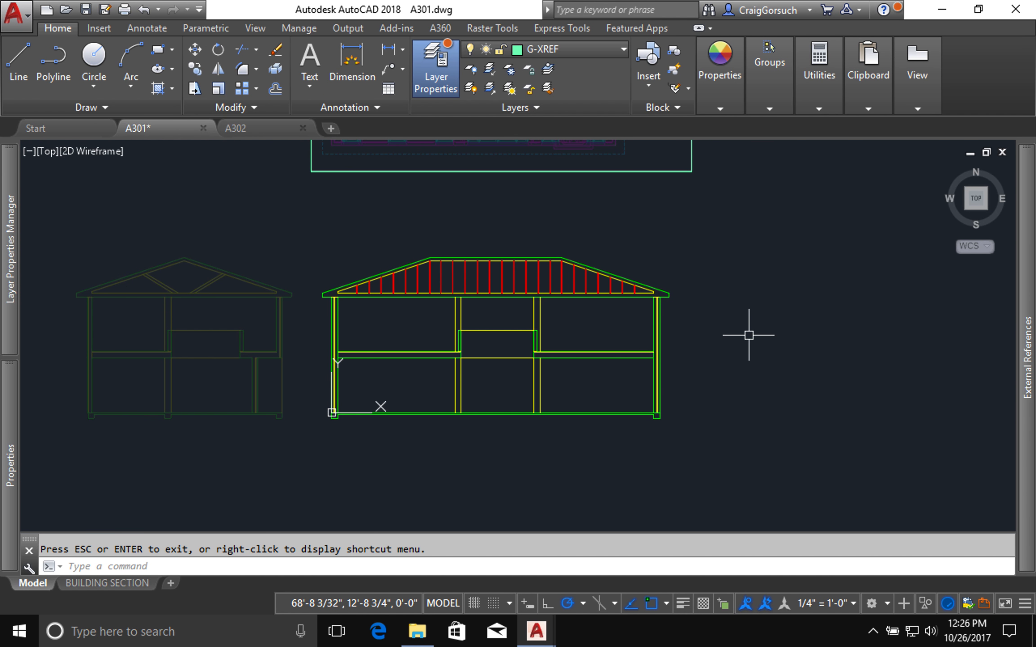
type("z")
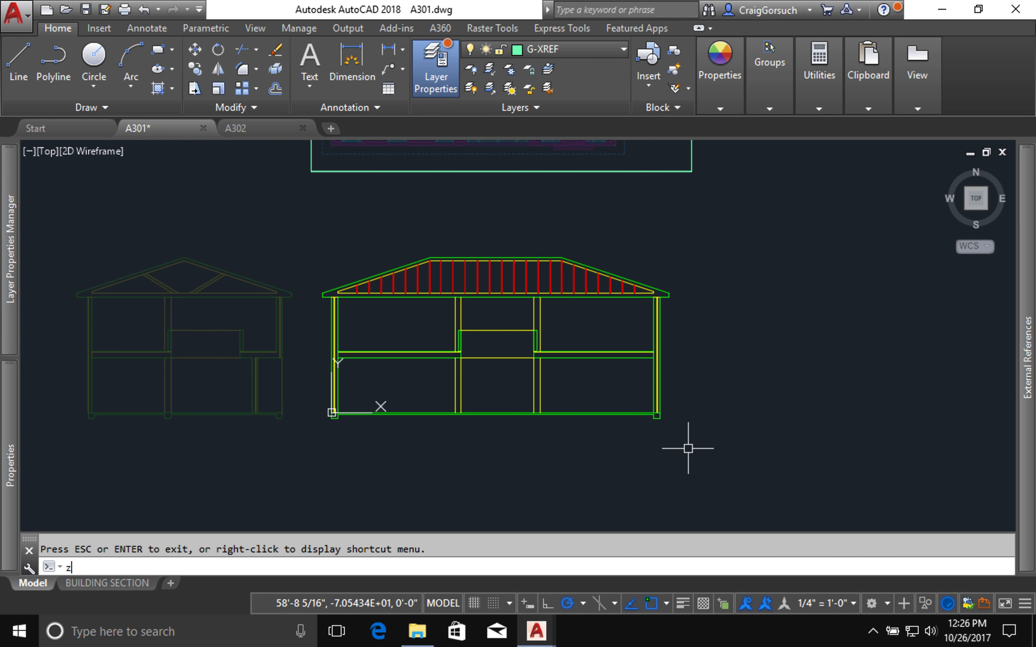
key("Return")
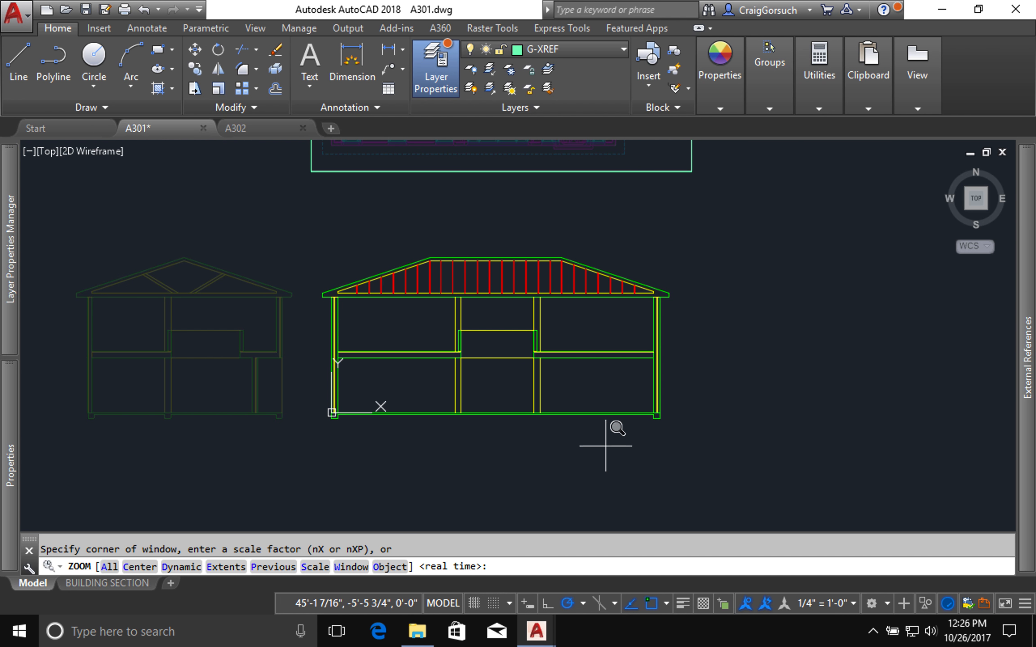
left_click(605, 446)
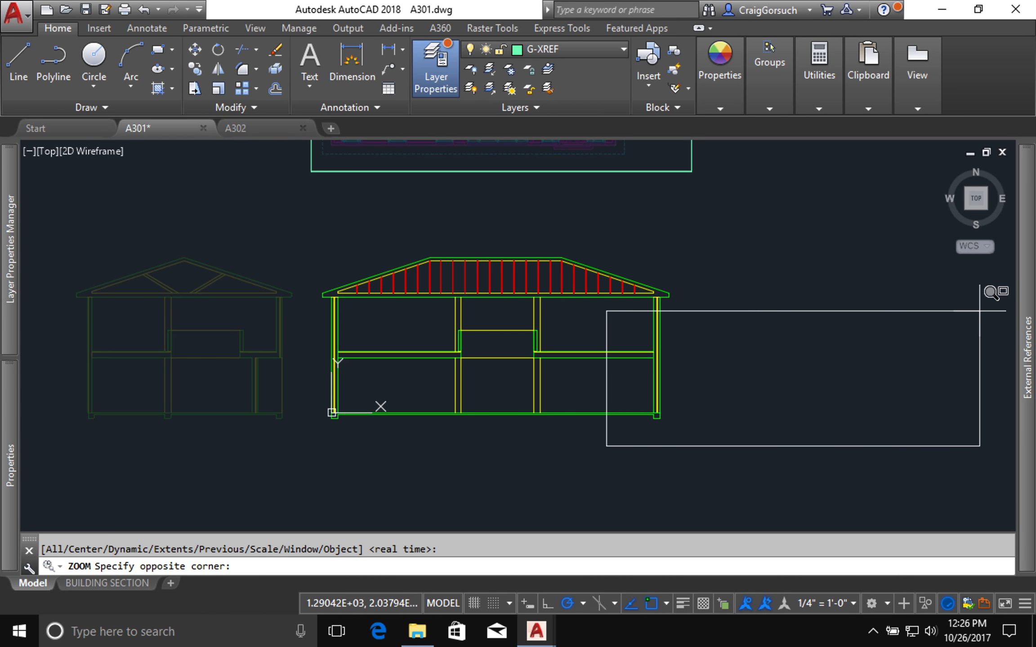
left_click(966, 321)
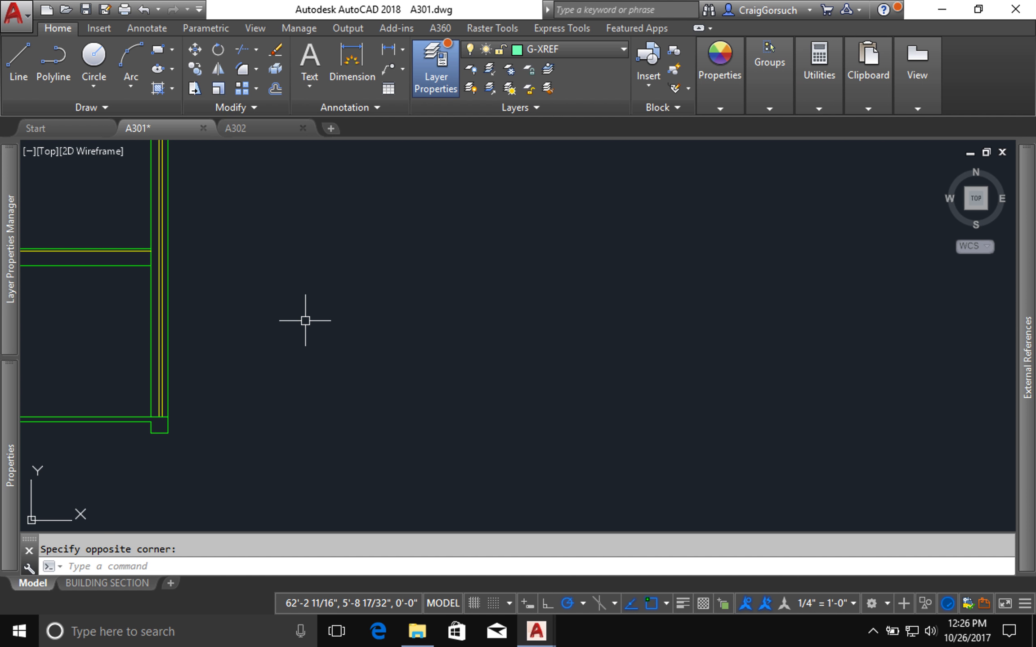
type("l")
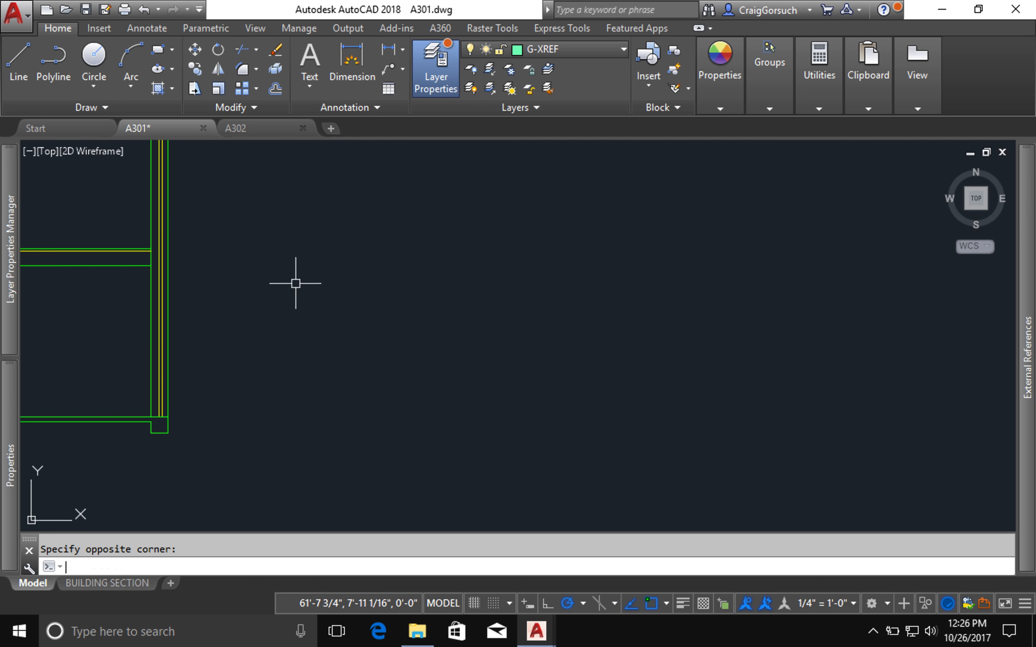
key("Return")
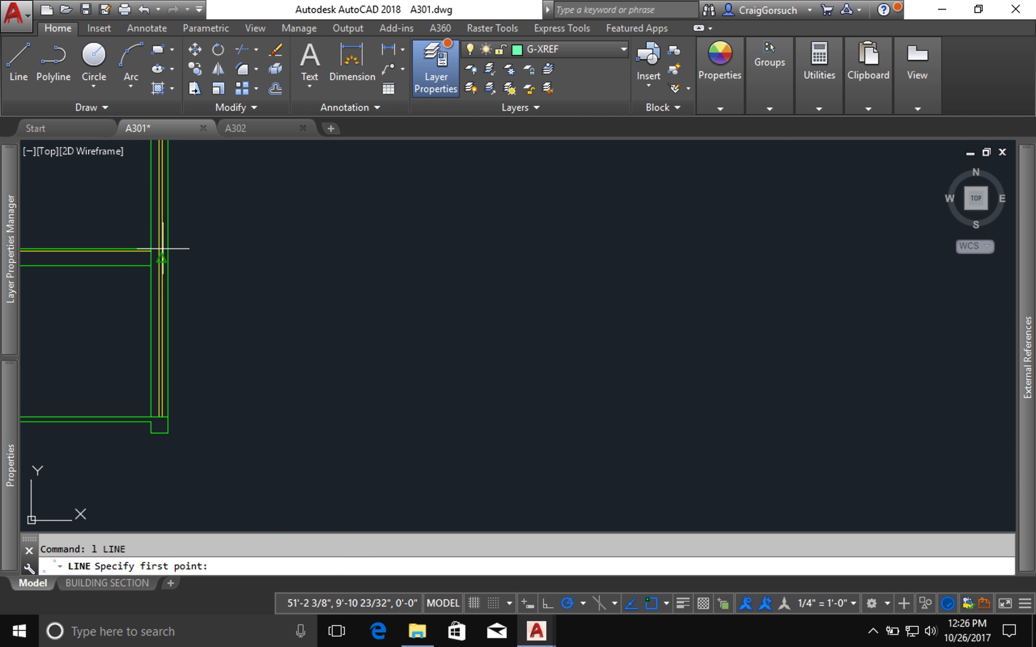
left_click(139, 247)
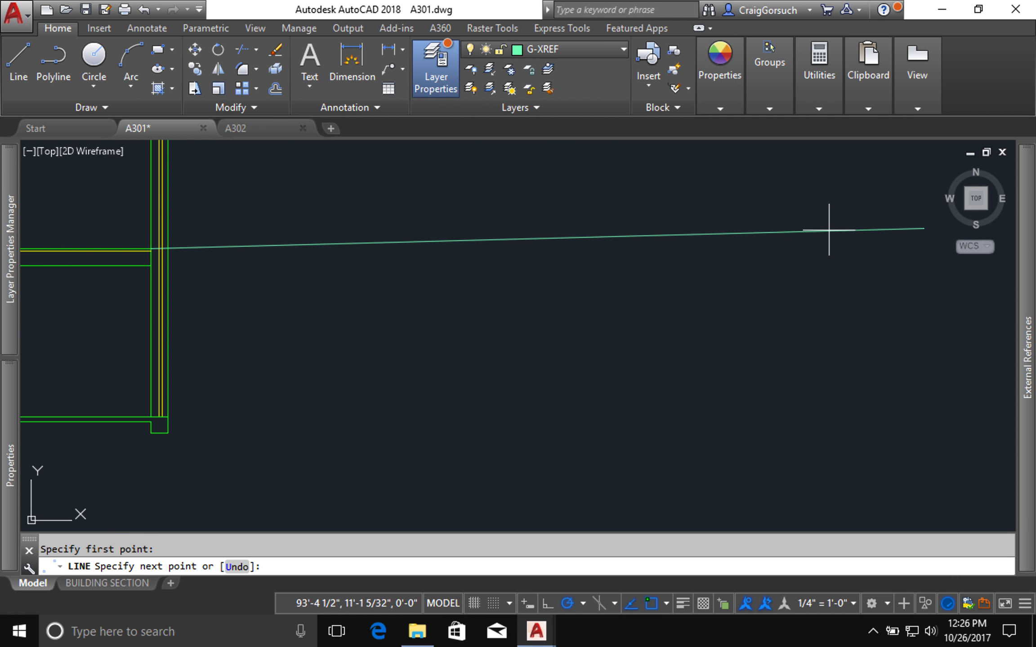
left_click(779, 249)
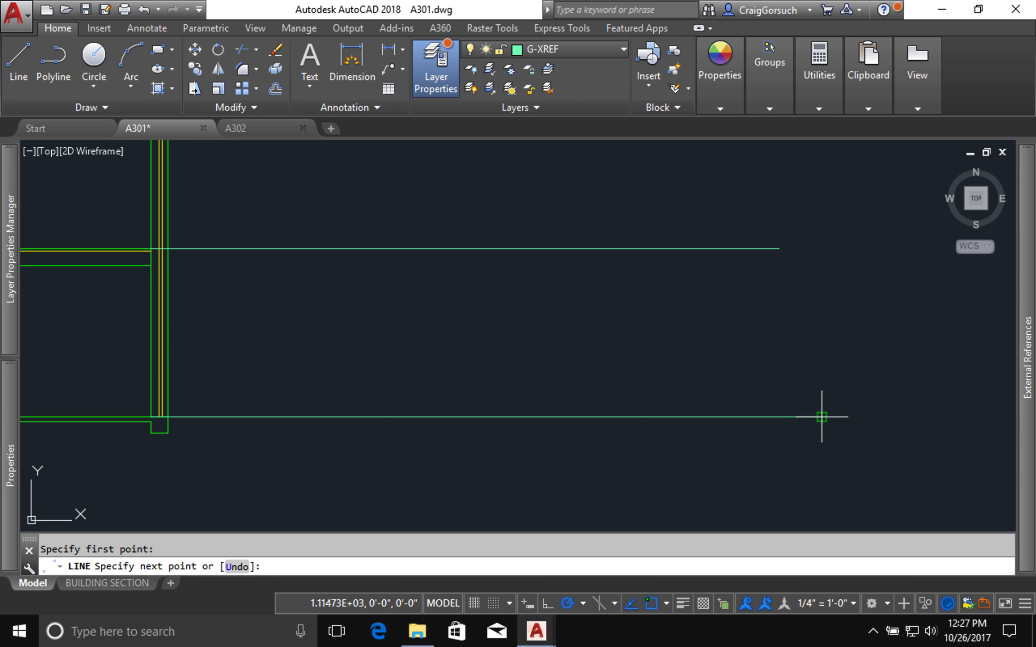
left_click(821, 417)
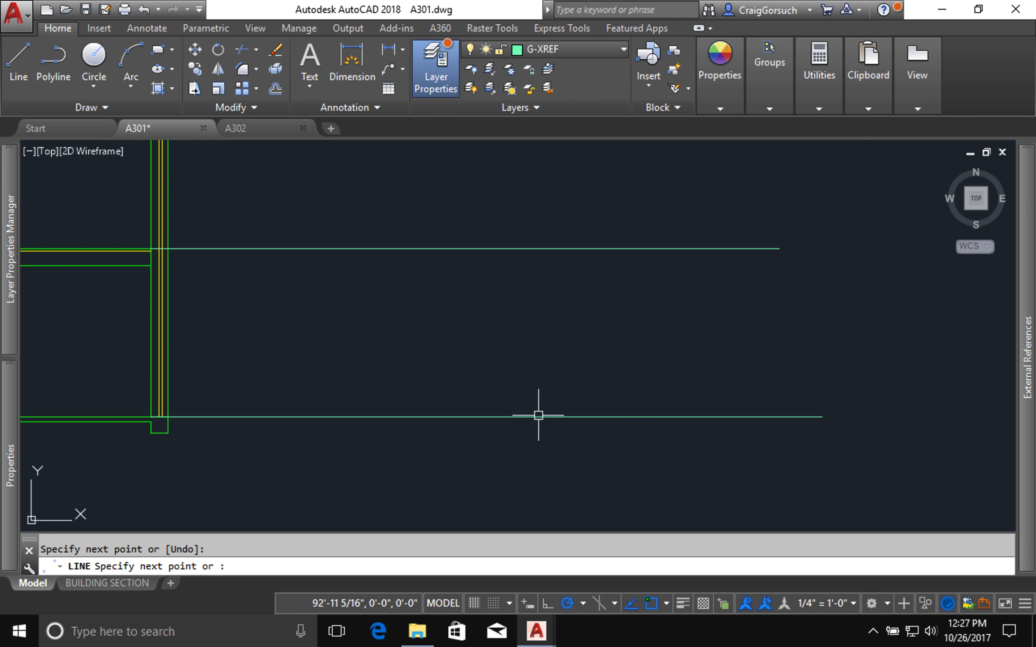
key("Return")
Step: Examine how the lower horizontal line meets the base of the exterior wall and its footing
type("z")
key("Return")
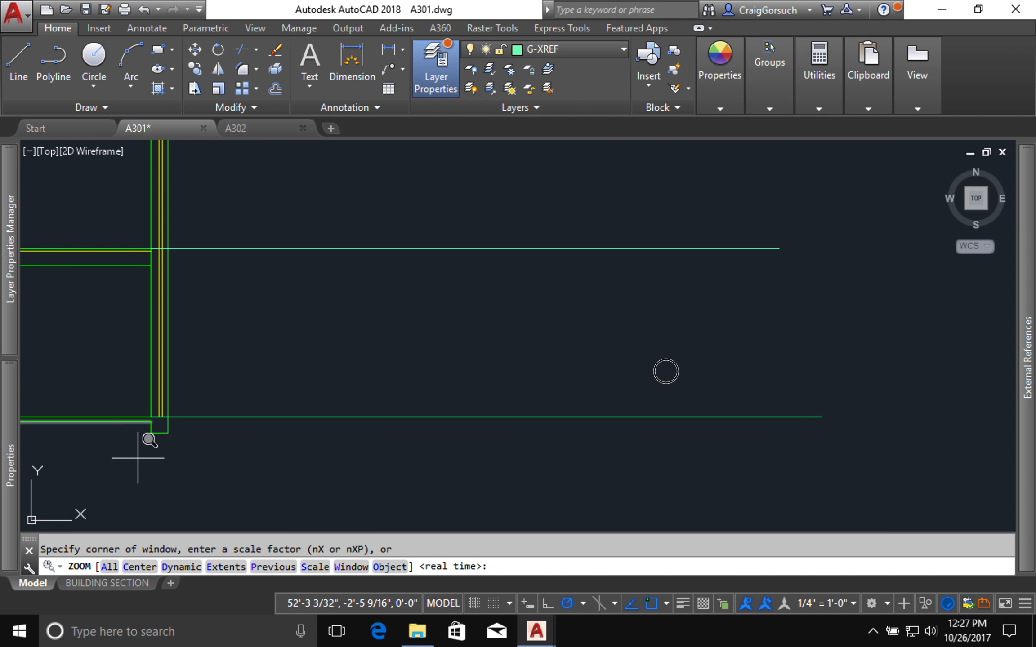
left_click(138, 459)
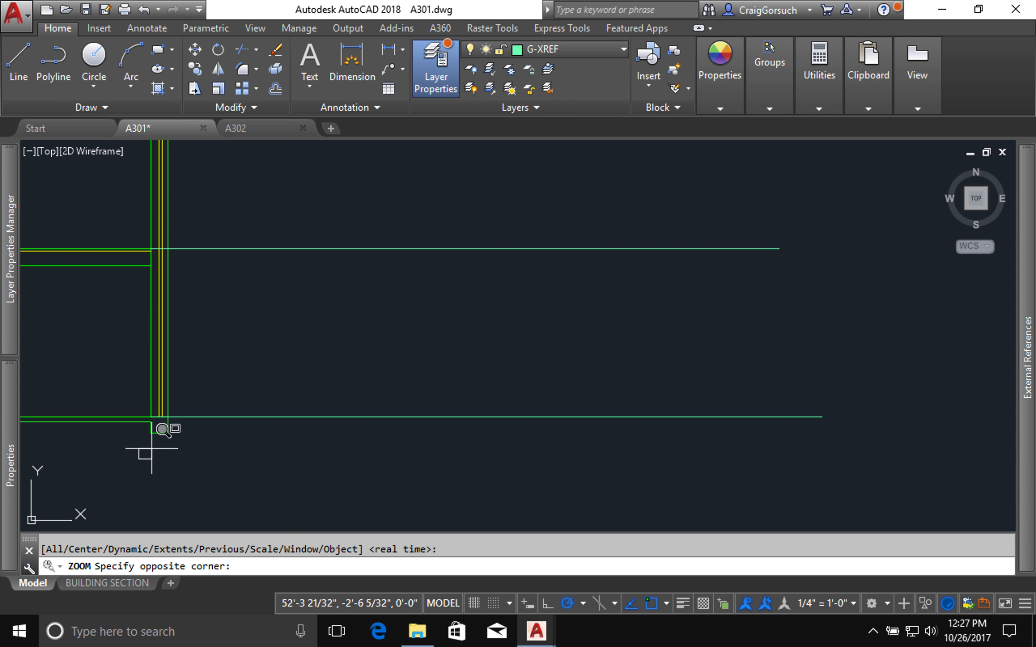
left_click(214, 388)
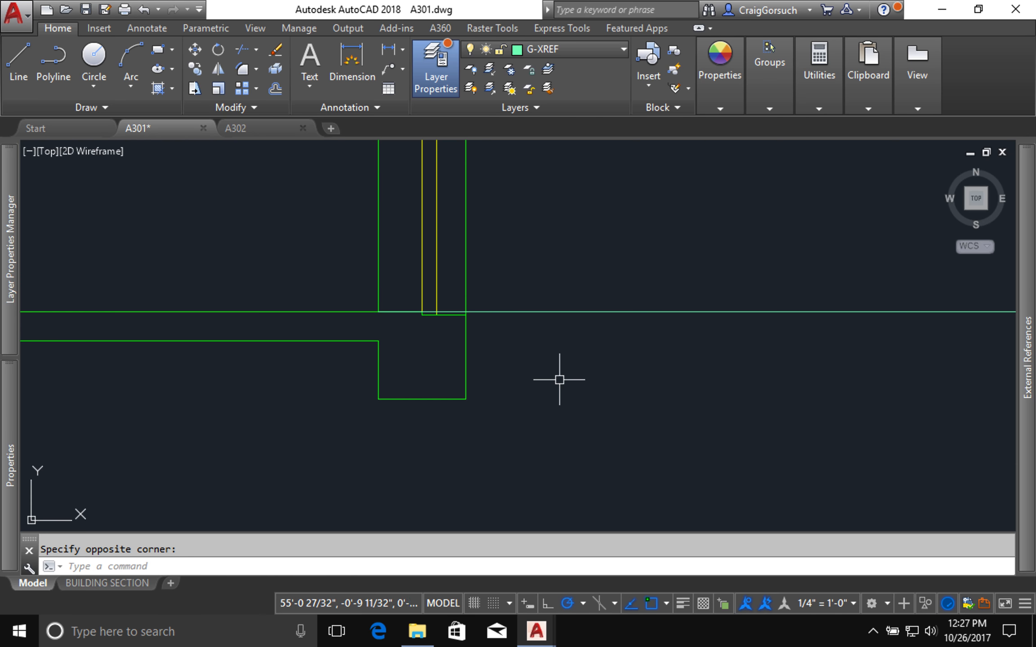
scroll(559, 379, "down", 2)
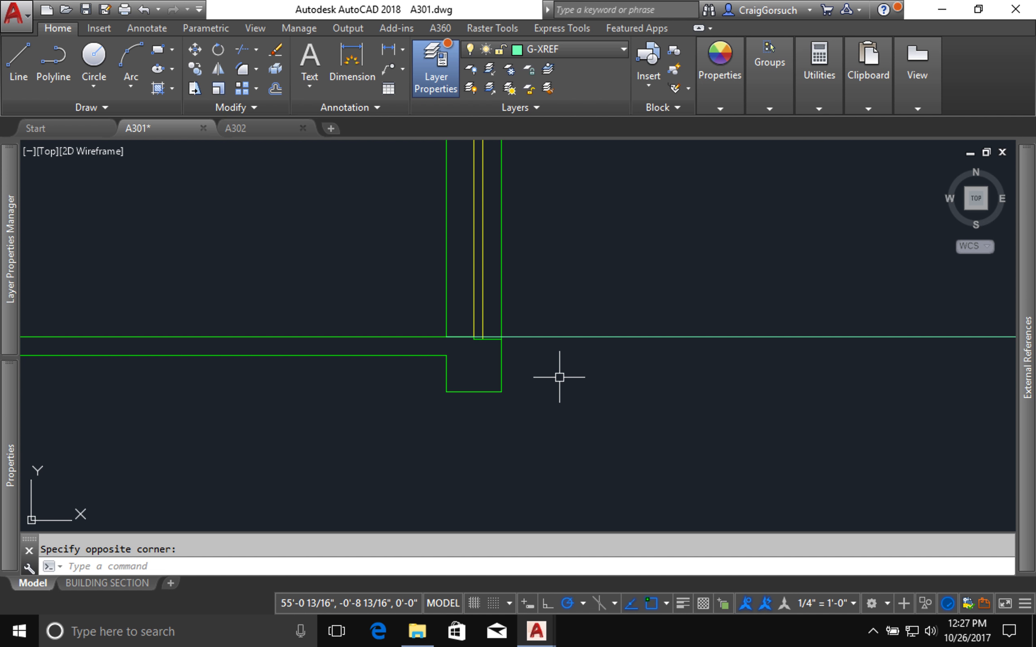
scroll(559, 377, "down", 2)
middle_click_drag(560, 377, 139, 368)
scroll(139, 369, "down", 4)
middle_click_drag(325, 259, 421, 284)
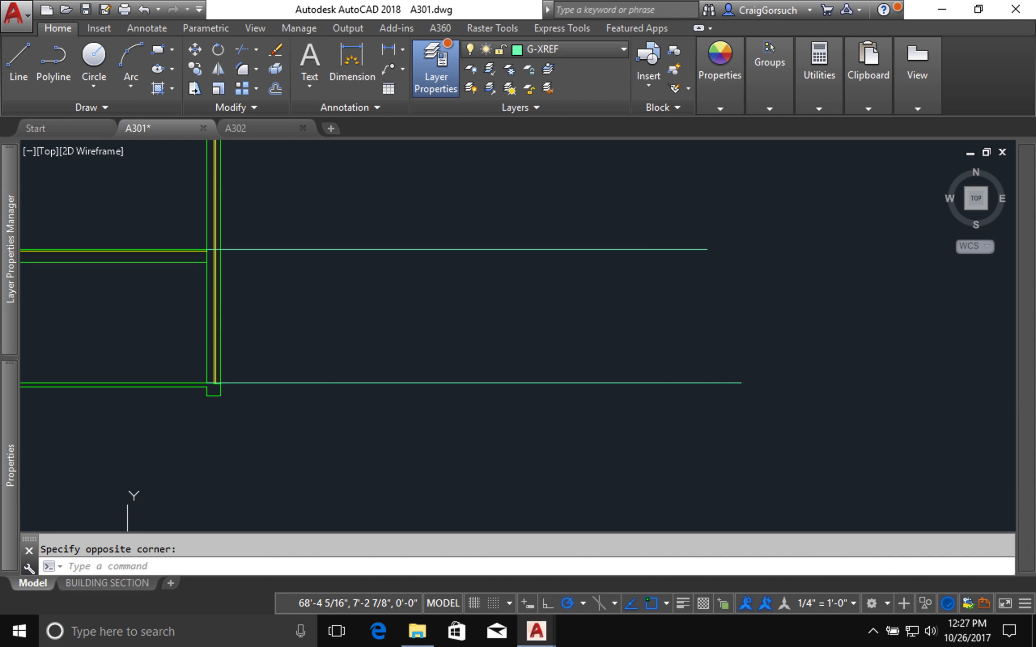
Step: Draw a vertical line about 12'-3" long that crosses both horizontal lines near their outer ends
type("l")
key("Return")
scroll(421, 286, "up", 2)
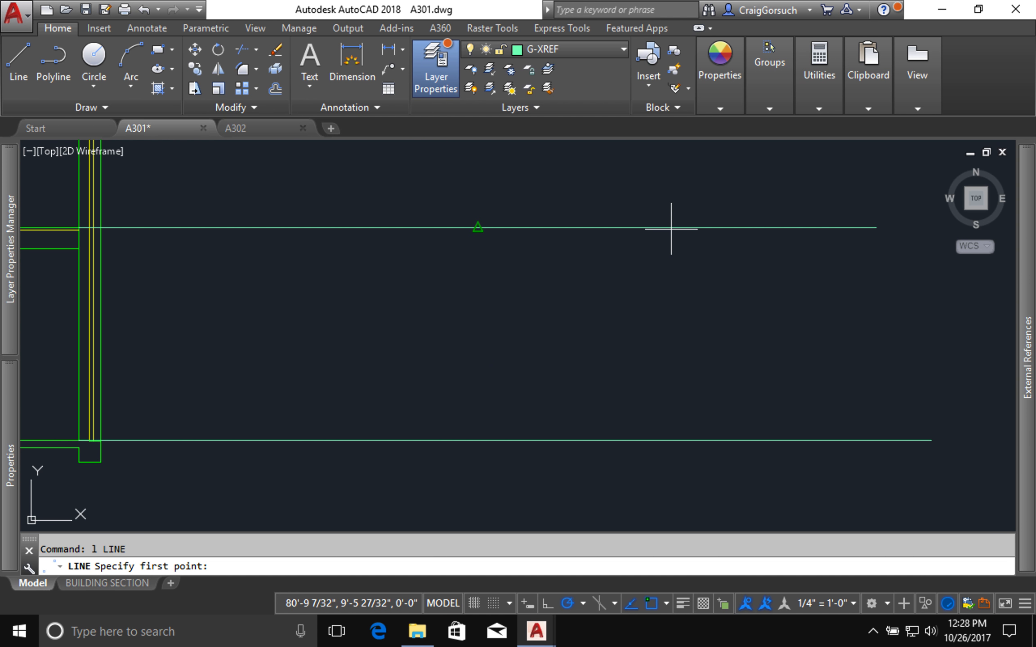
left_click(671, 197)
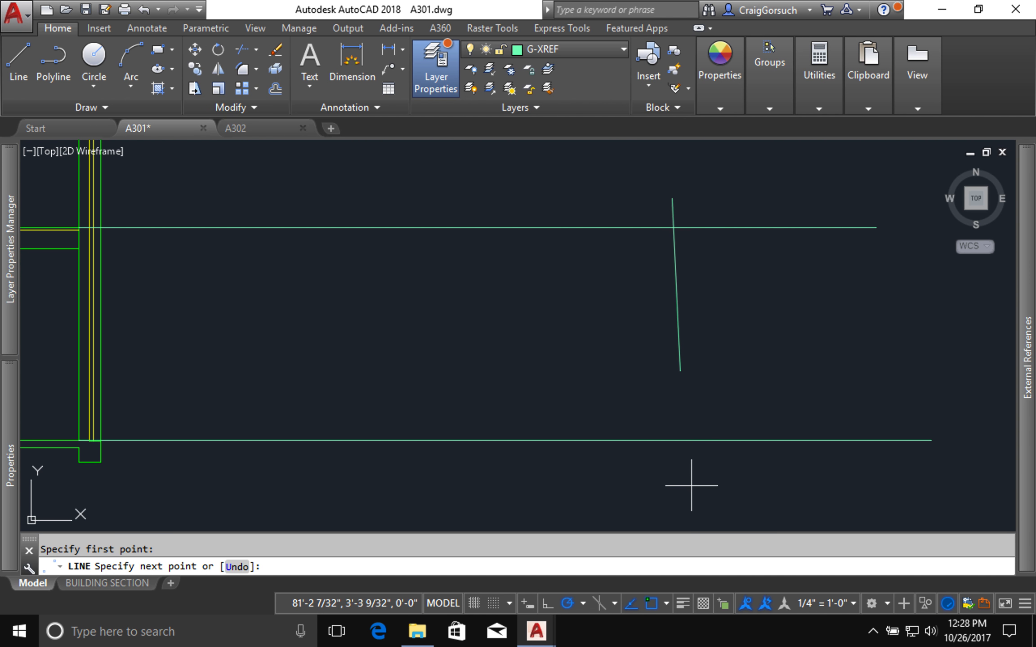
left_click(672, 460)
key("Return")
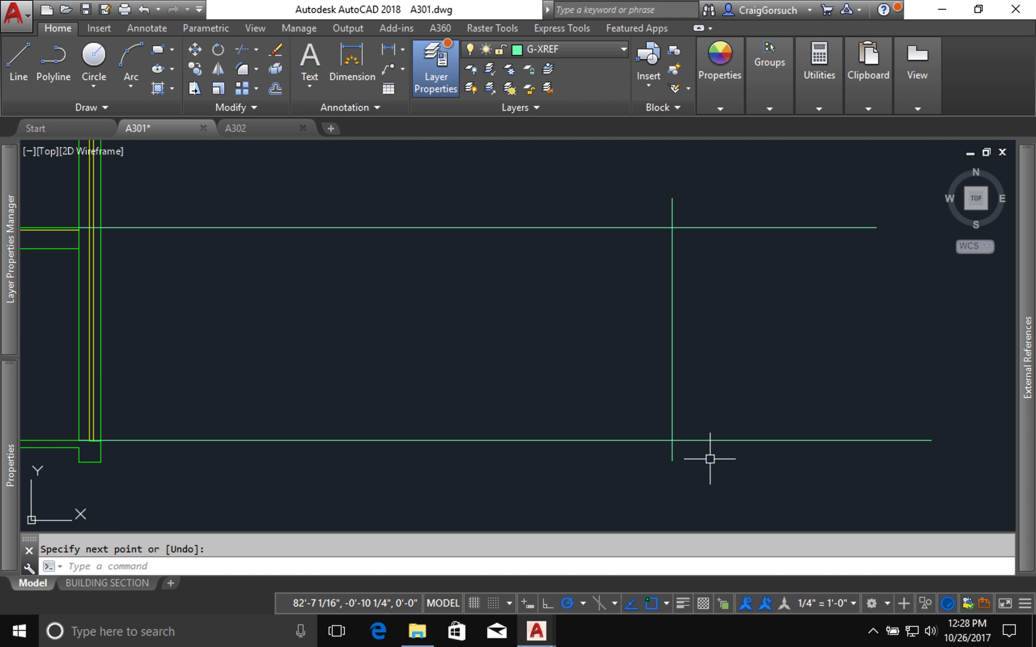
Step: Offset the vertical line 11" toward the building section
type("o")
key("Return")
type("1")
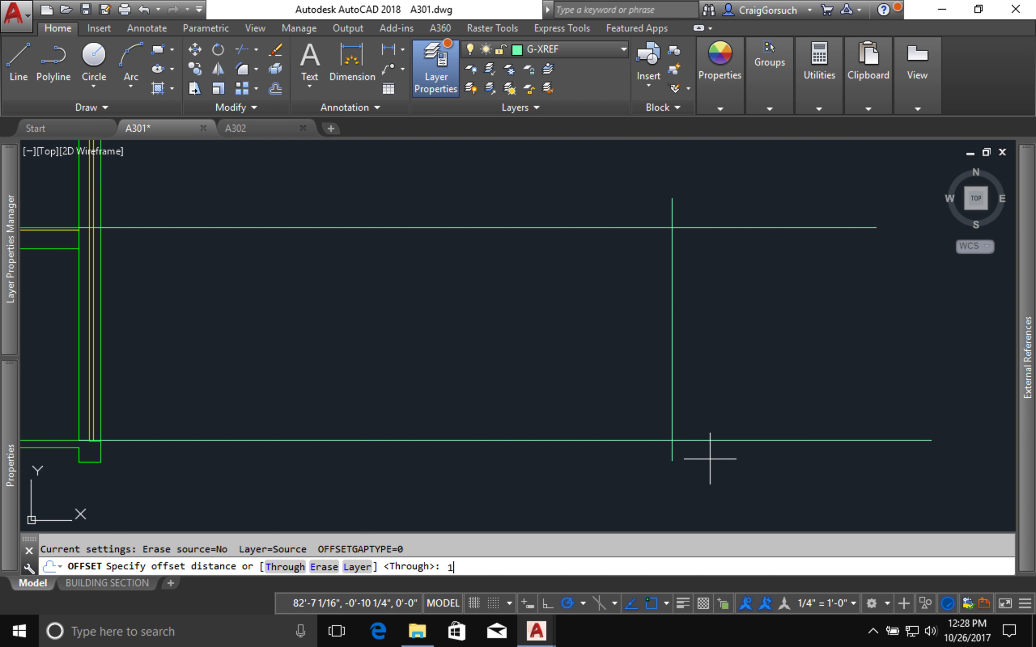
type("1")
key("Return")
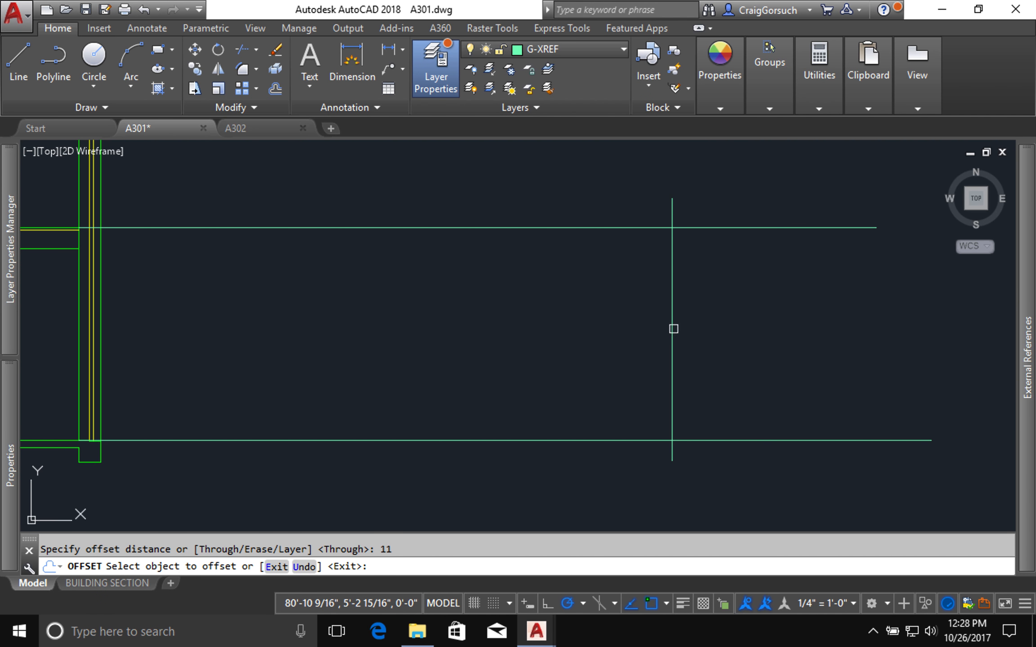
left_click(659, 331)
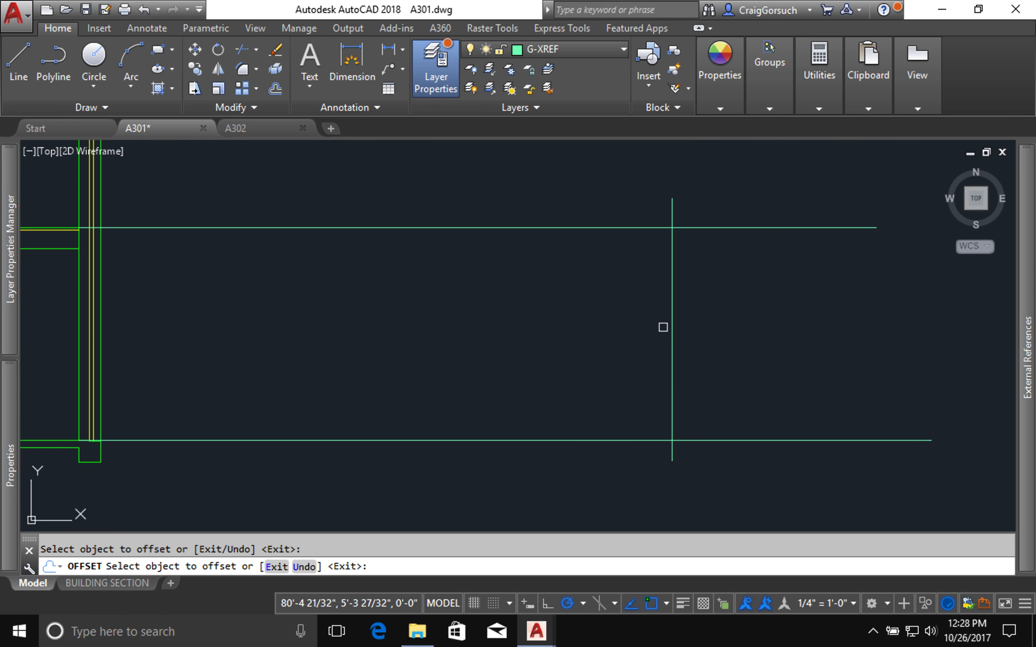
left_click(672, 325)
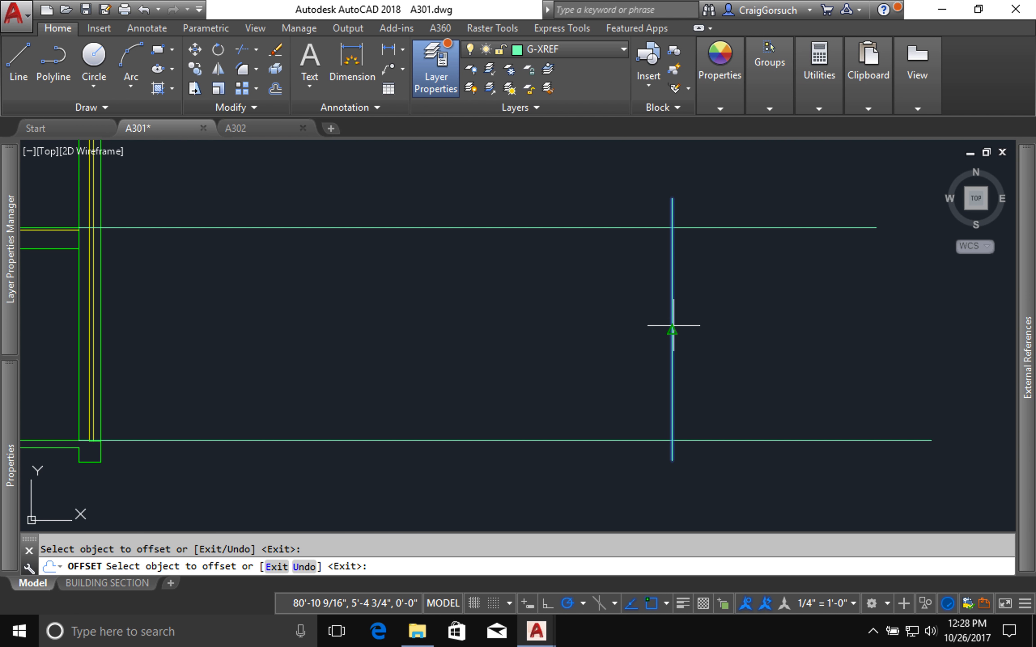
left_click(638, 325)
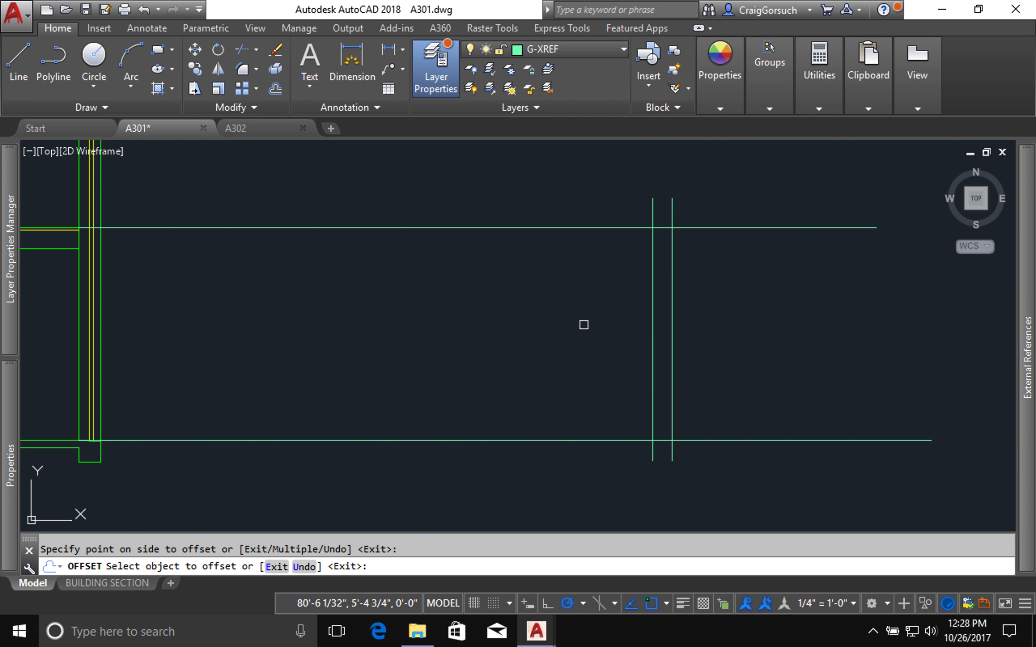
Step: Offset three more vertical lines at the same 11" spacing toward the building, each from the newest line, and end the command
left_click(646, 333)
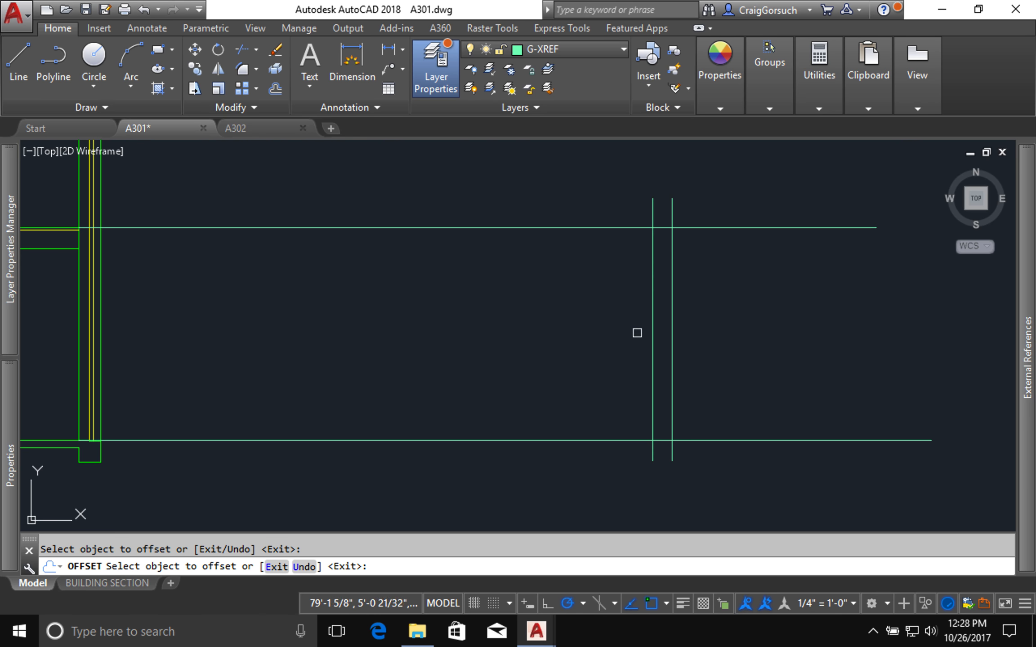
left_click(655, 329)
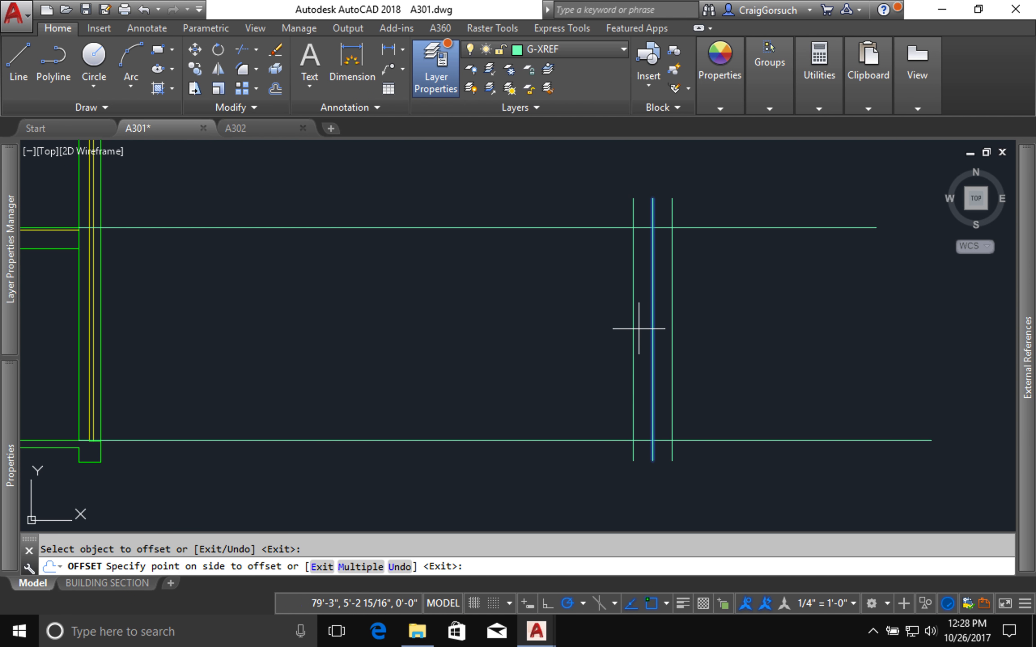
left_click(637, 330)
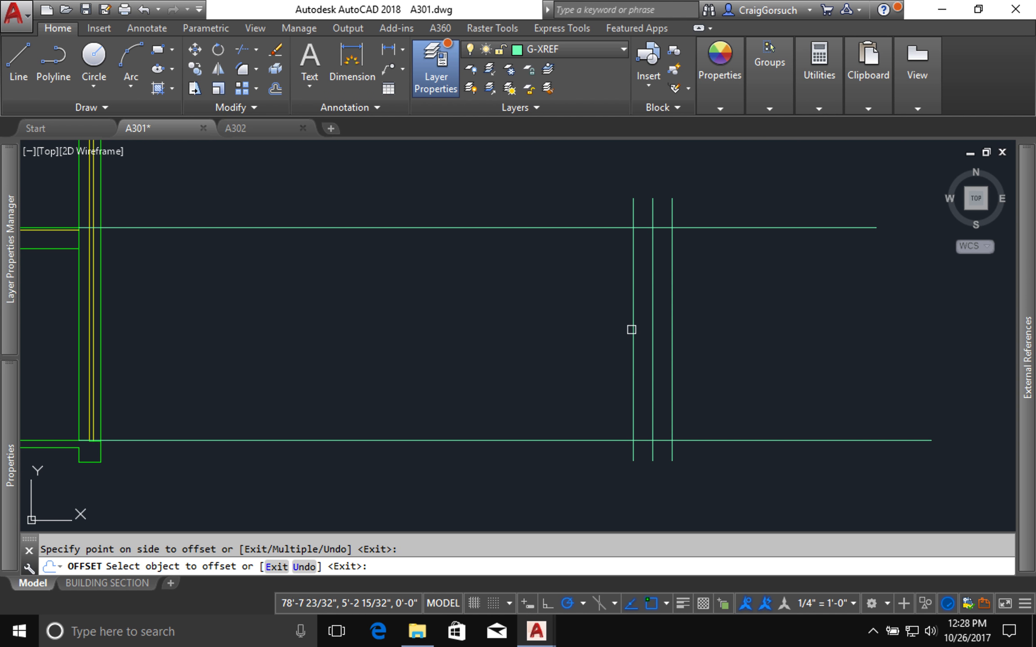
left_click(631, 329)
left_click(561, 333)
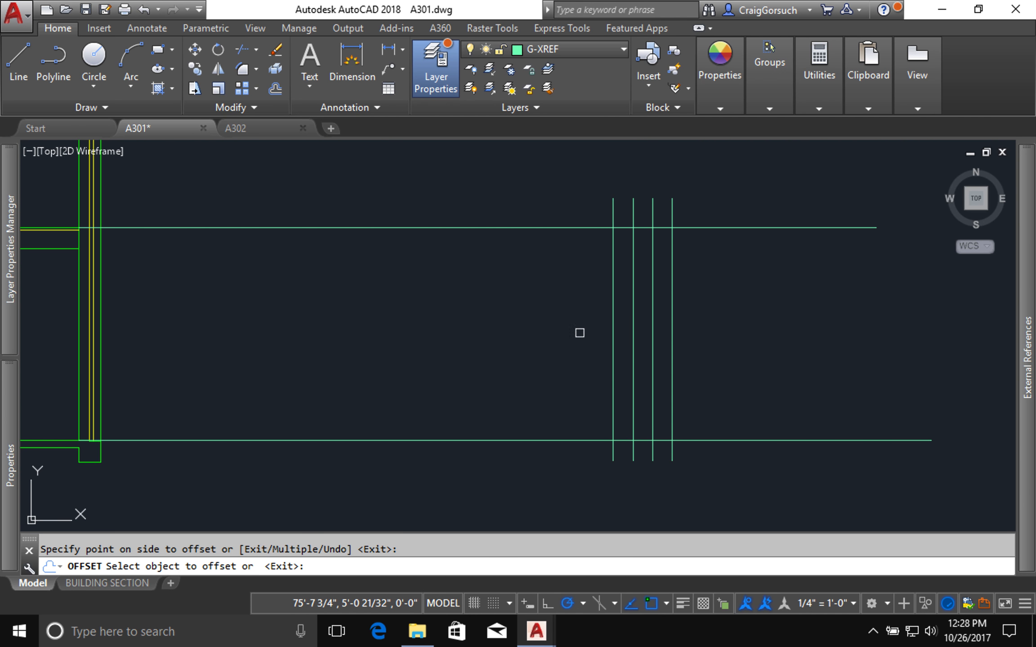
left_click(613, 330)
left_click(562, 331)
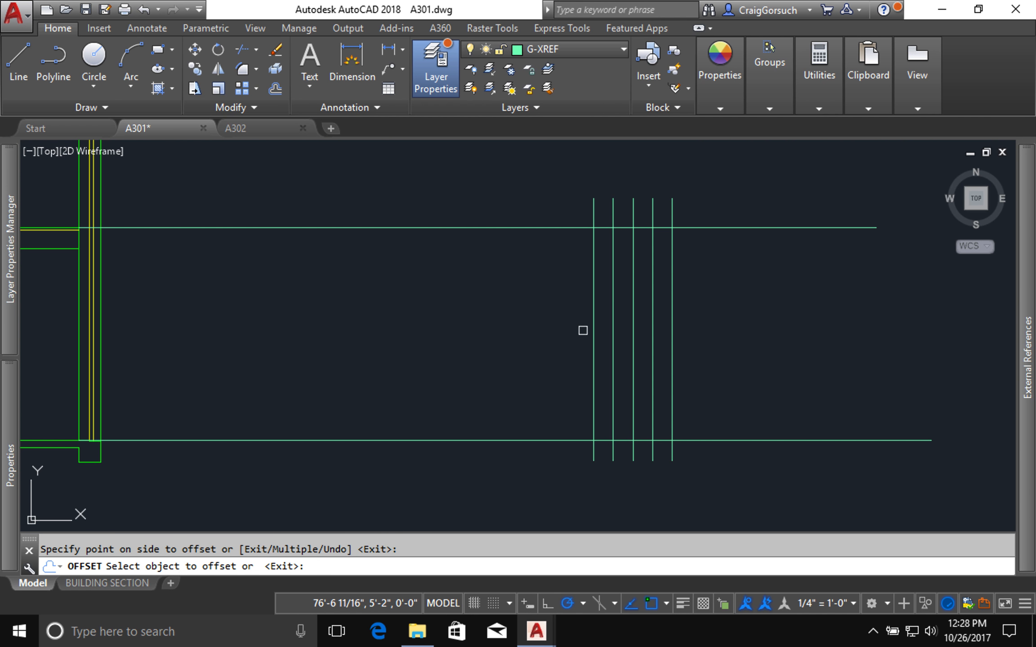
left_click(612, 331)
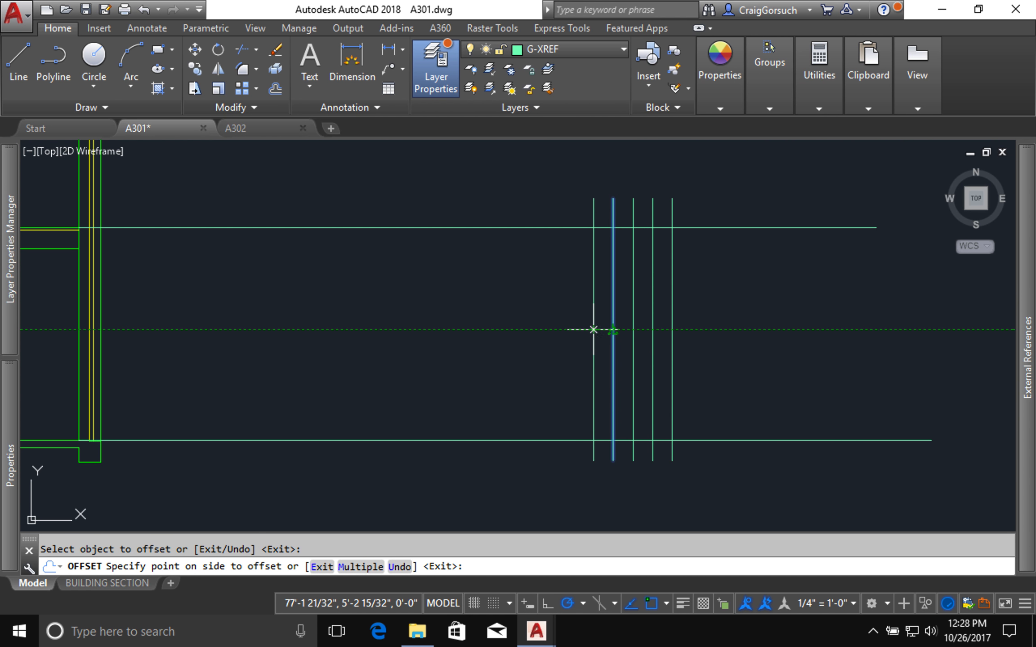
key("Escape")
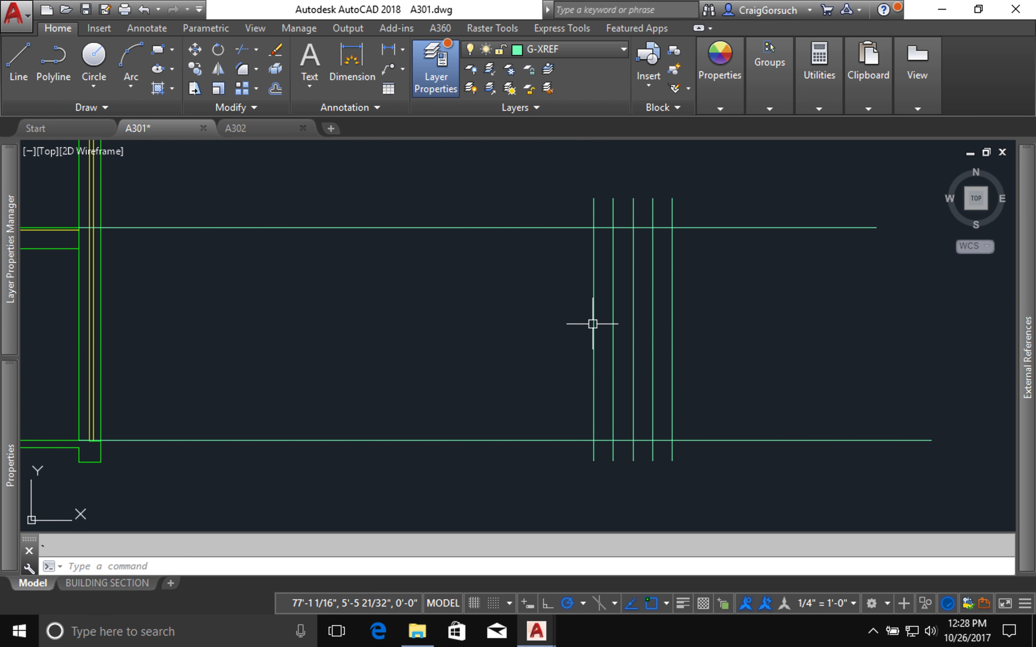
Step: Copy the four vertical lines nearest the building three times toward it, placing the groups end to end to continue the 11" spacing
type("co")
key("Return")
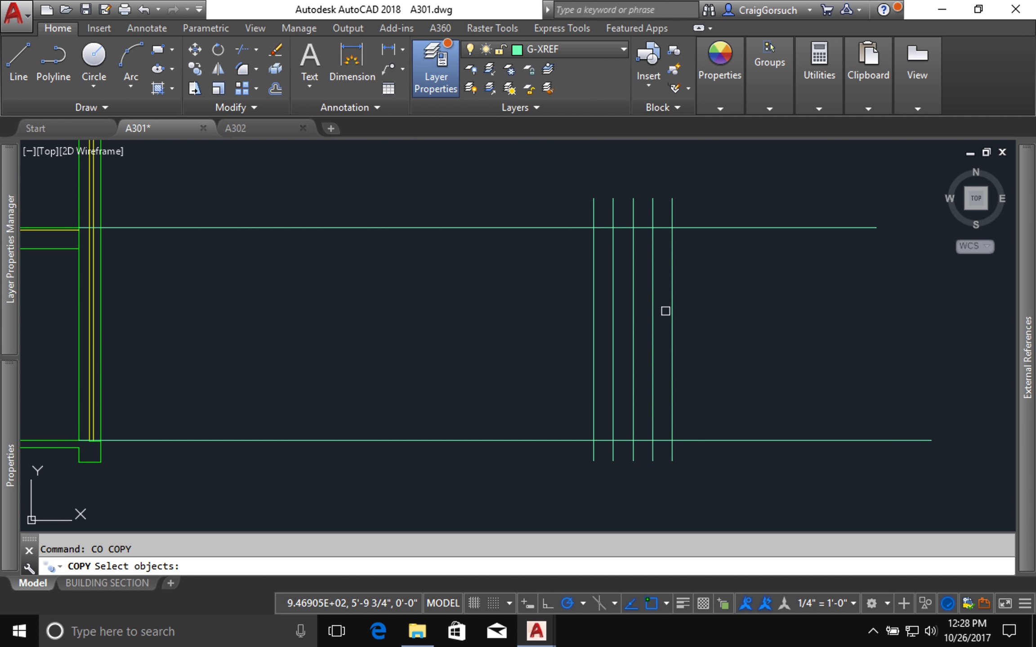
left_click(670, 311)
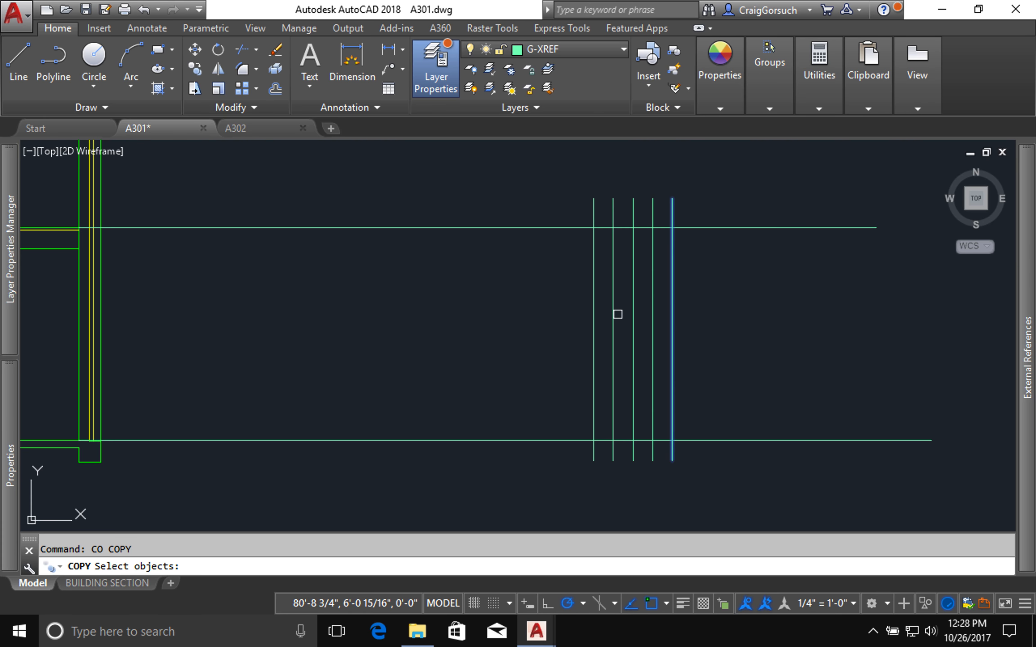
left_click(714, 317)
left_click(567, 322)
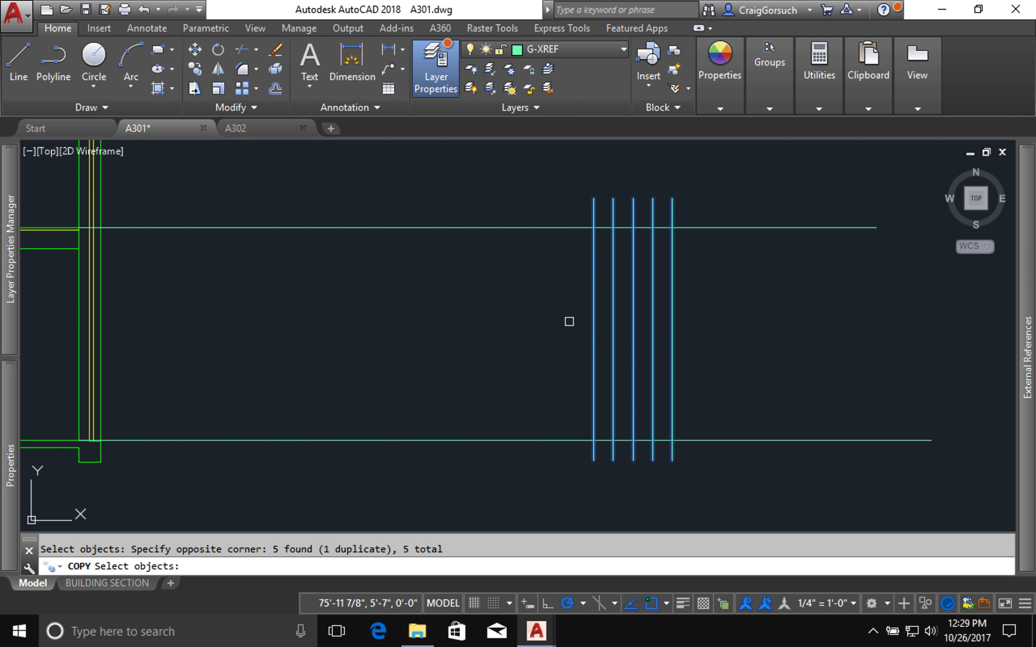
left_click(671, 318, "shift")
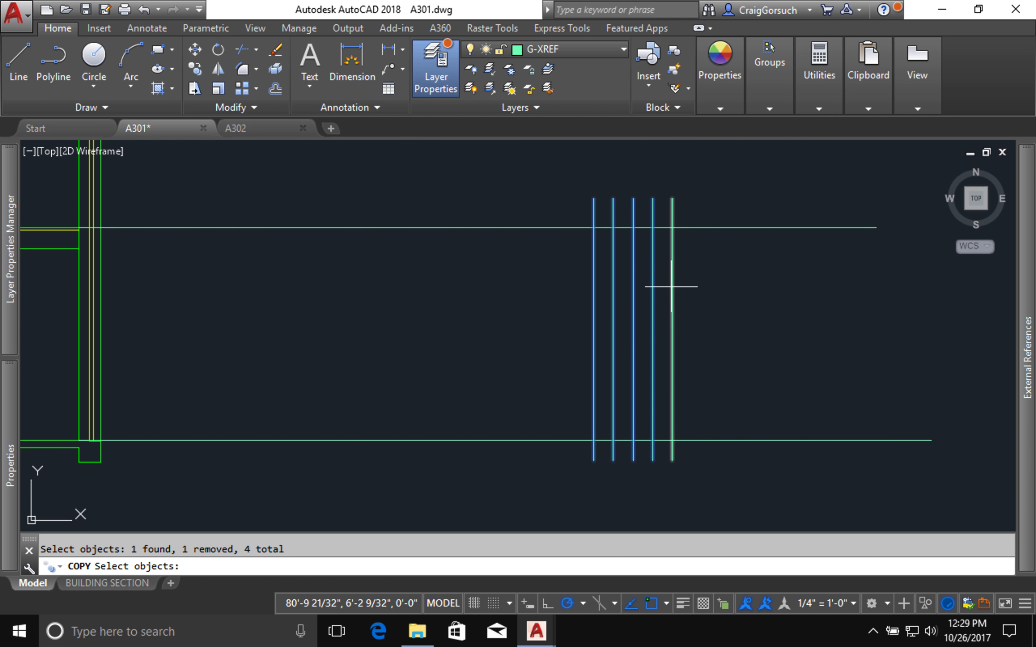
key("Return")
left_click(673, 198)
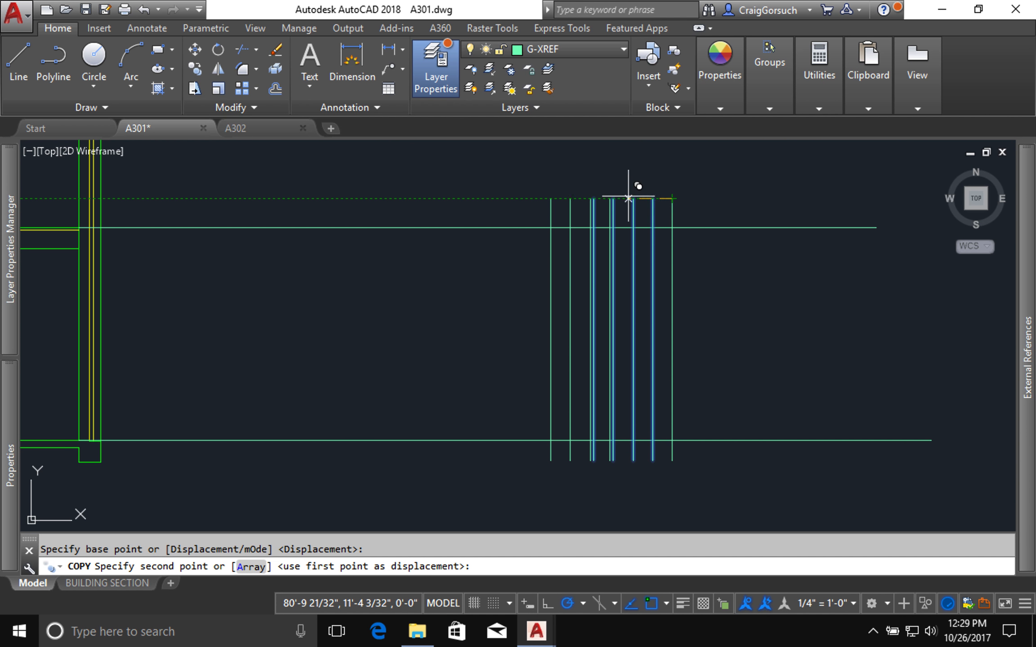
left_click(594, 198)
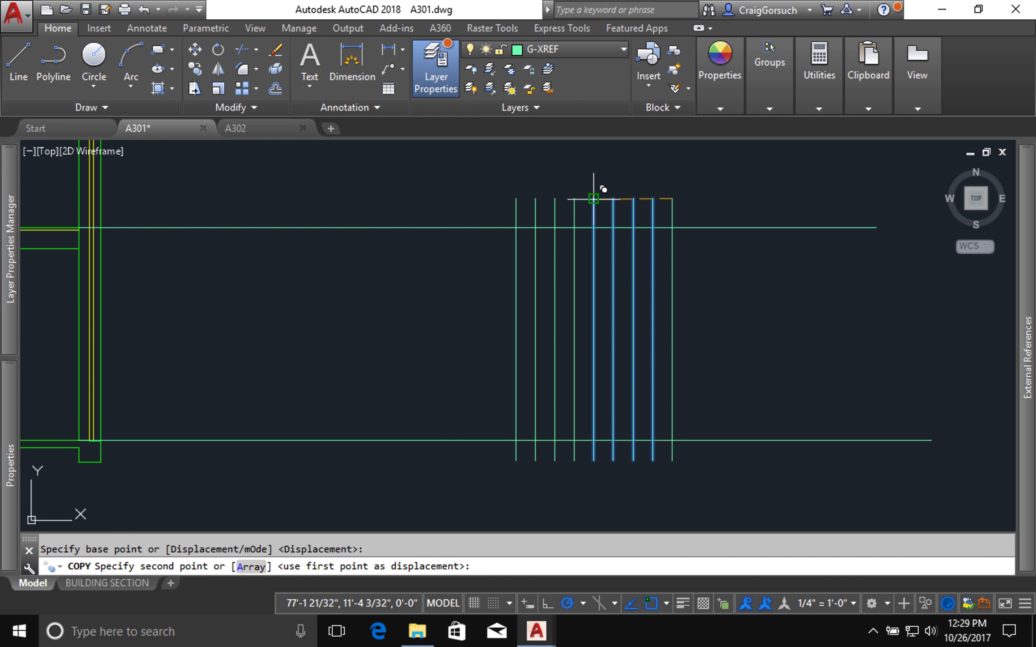
left_click(513, 198)
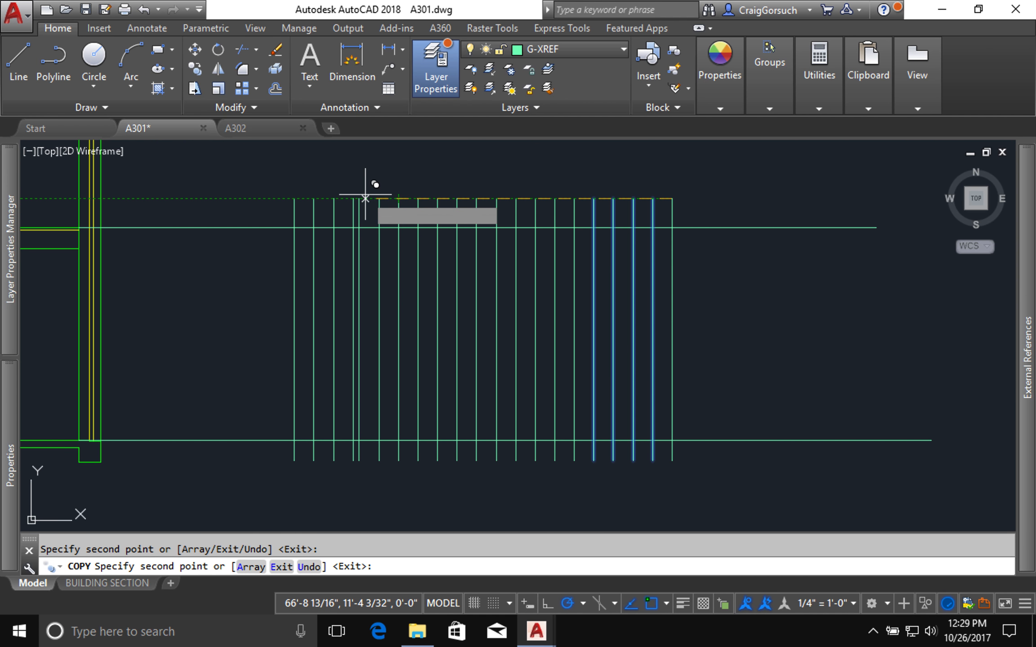
key("Return")
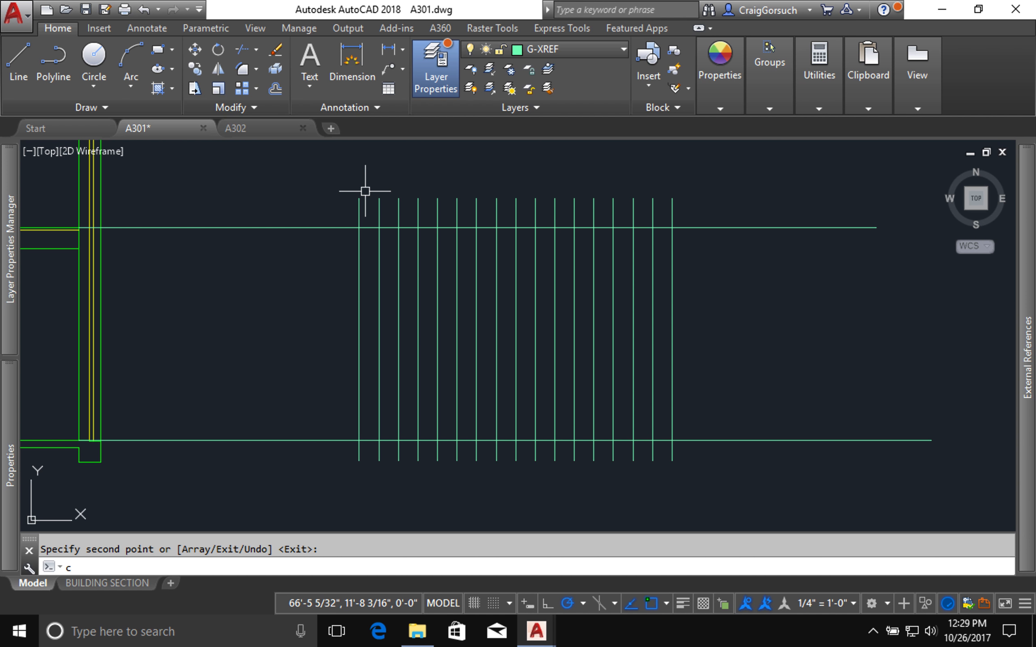
key("Escape")
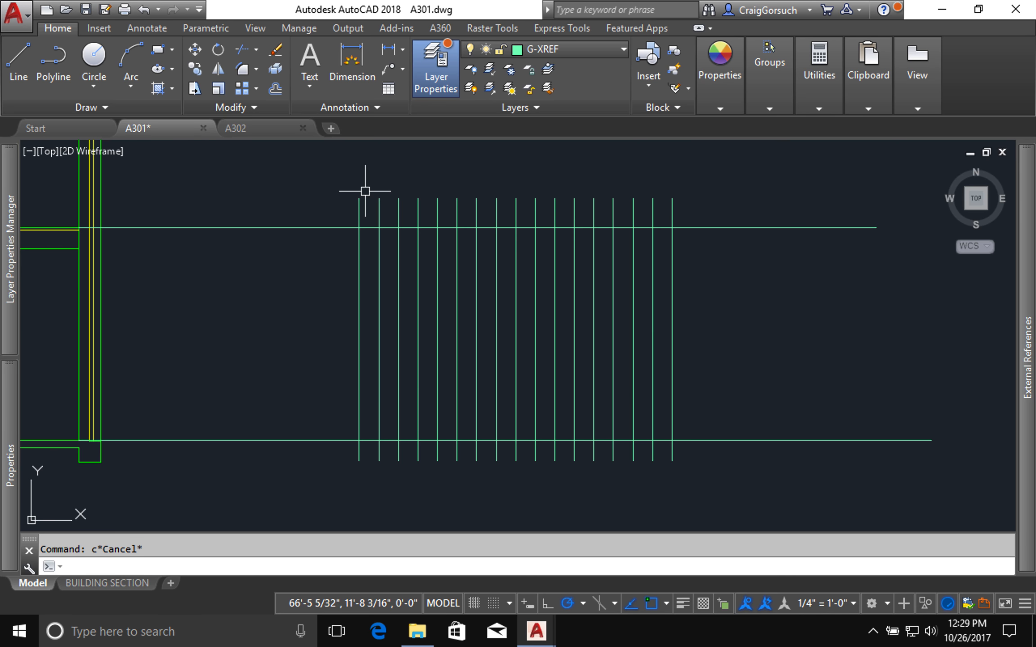
type("m")
key("Return")
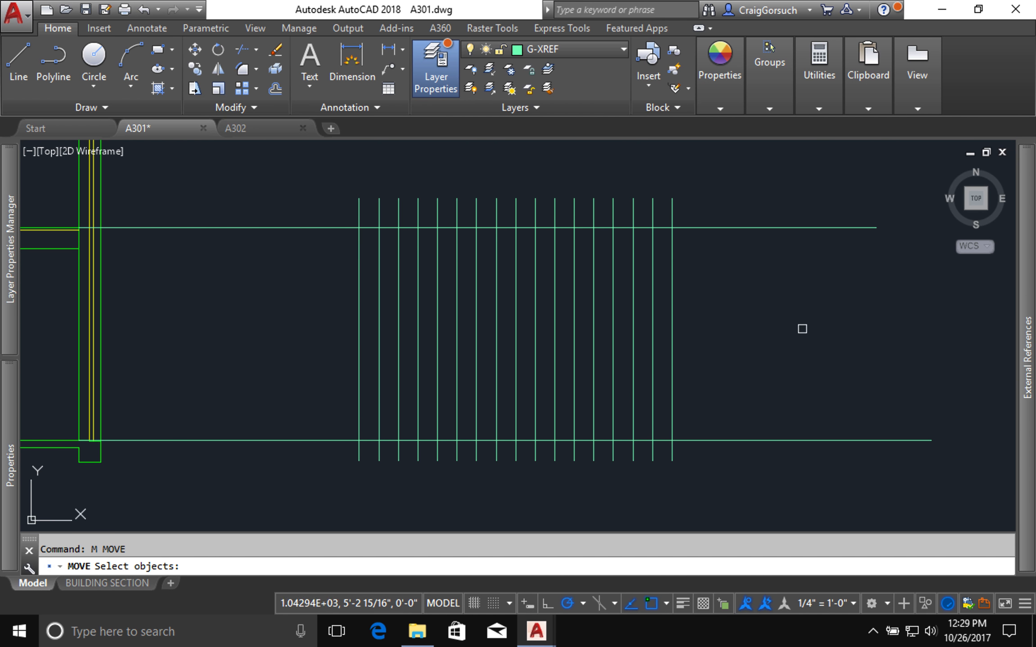
left_click(804, 328)
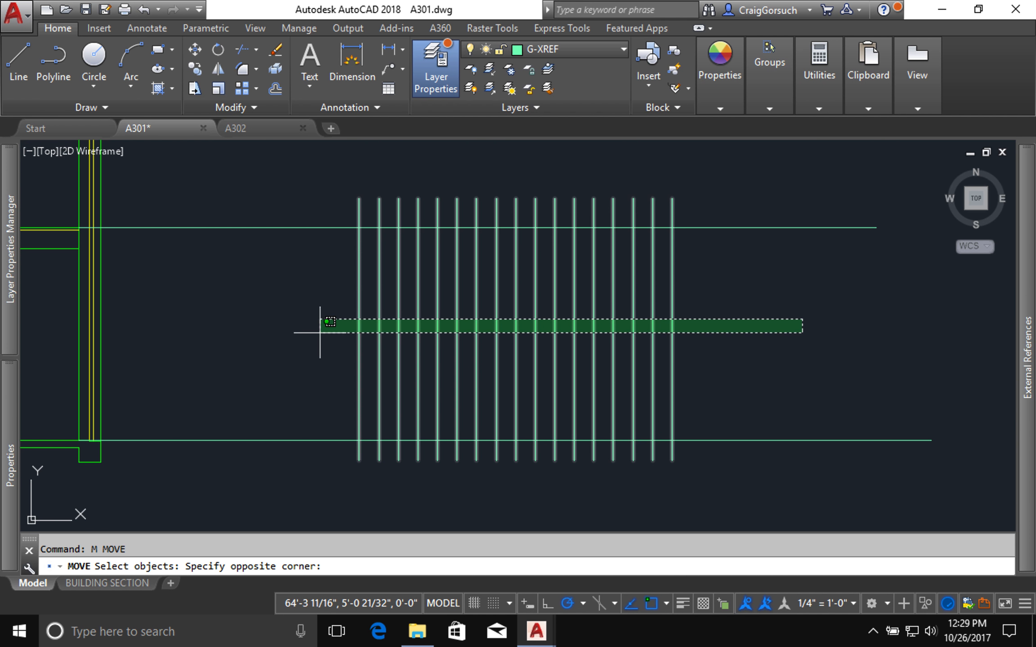
left_click(258, 332)
key("Return")
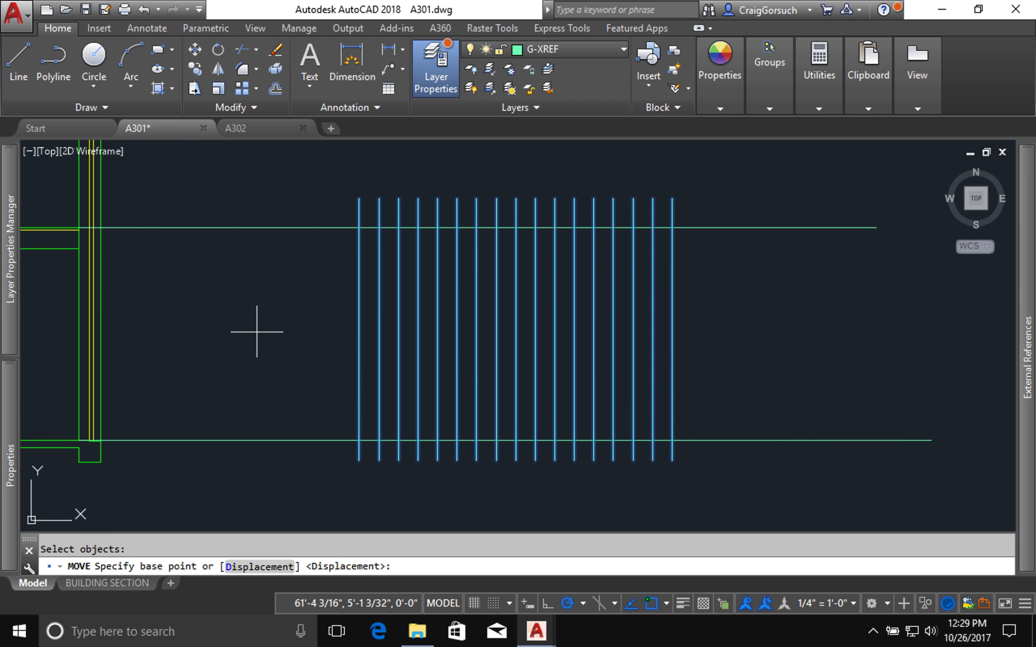
key("Escape")
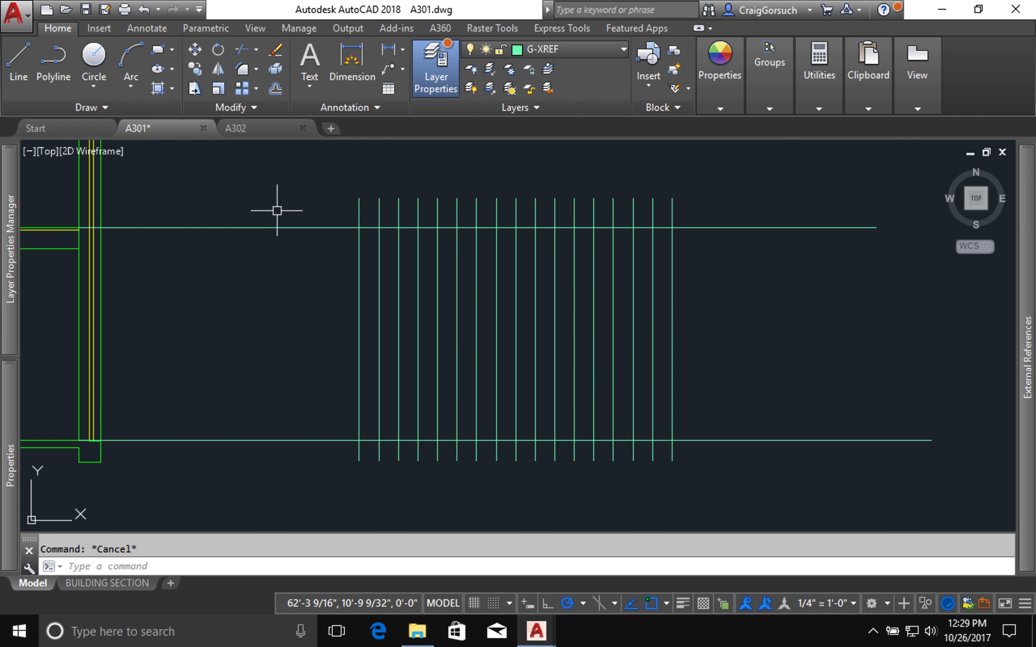
Step: Offset the upper horizontal floor line 6" downward and end the command
type("o")
key("Return")
type("6")
key("Return")
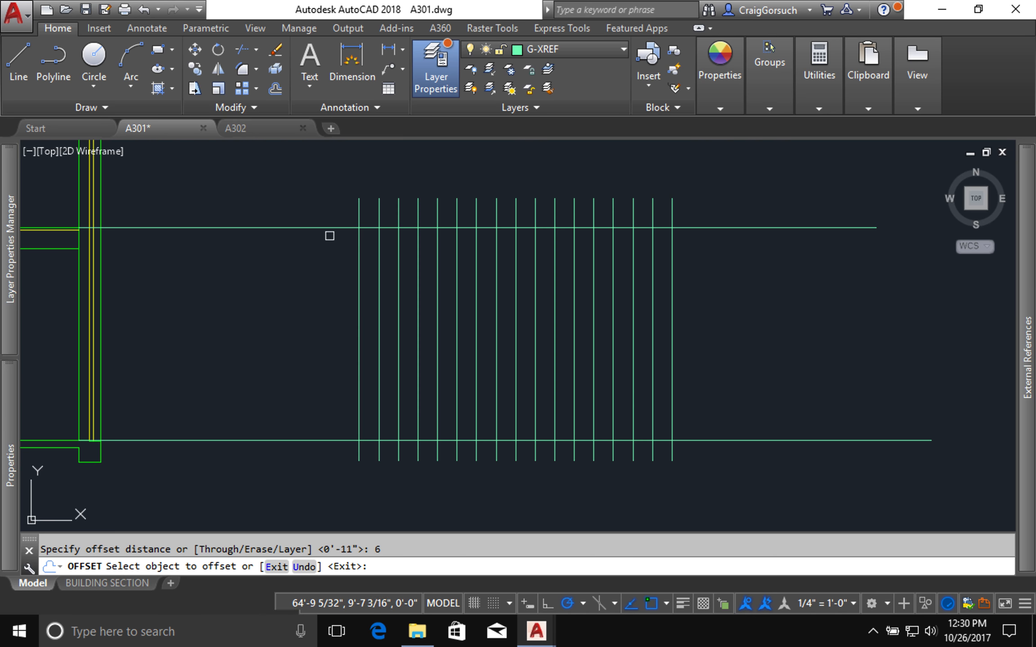
left_click(331, 222)
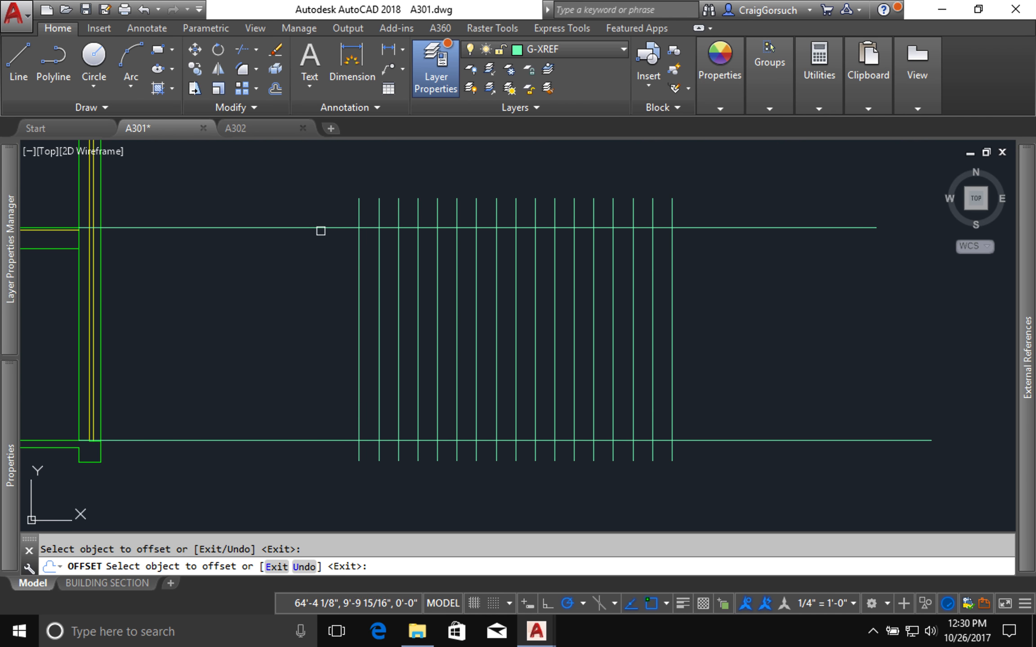
left_click(319, 227)
left_click(318, 279)
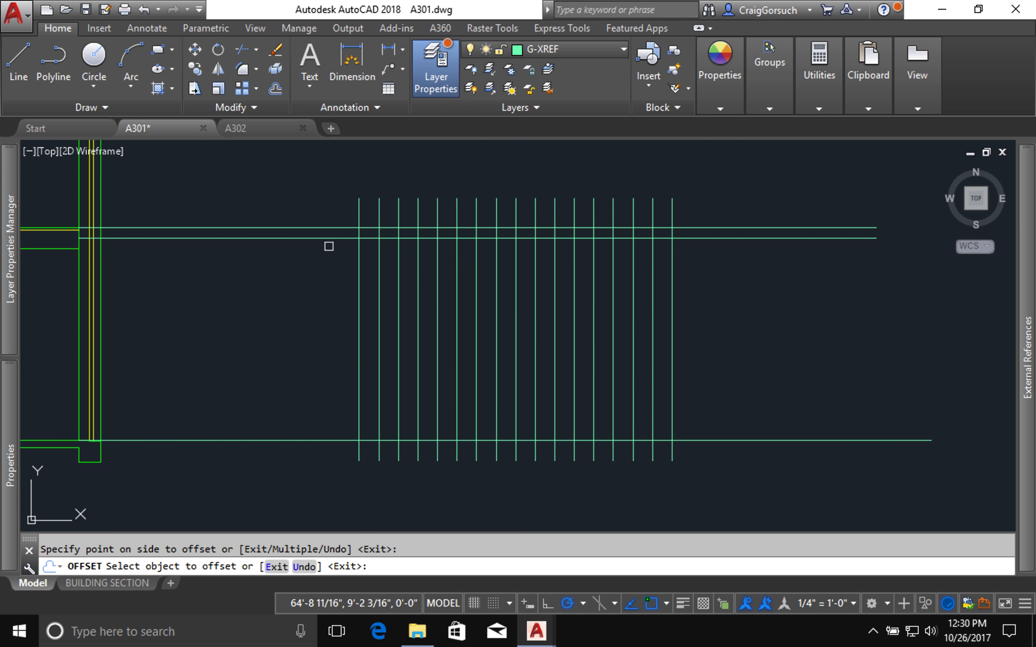
key("Return")
key("Return")
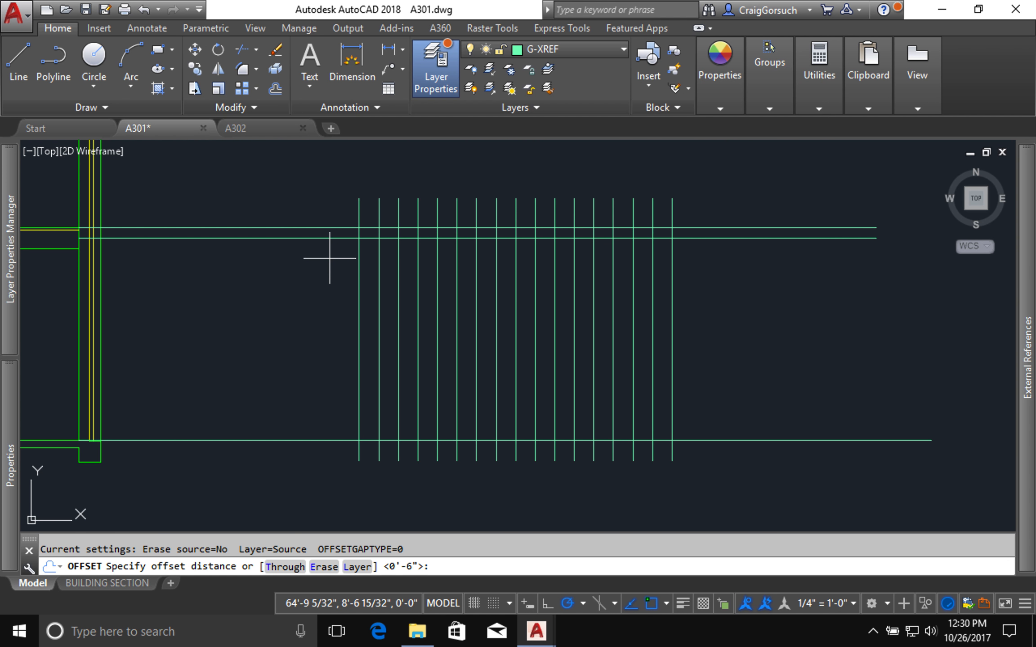
type("co")
key("Return")
left_click(334, 258)
left_click(297, 204)
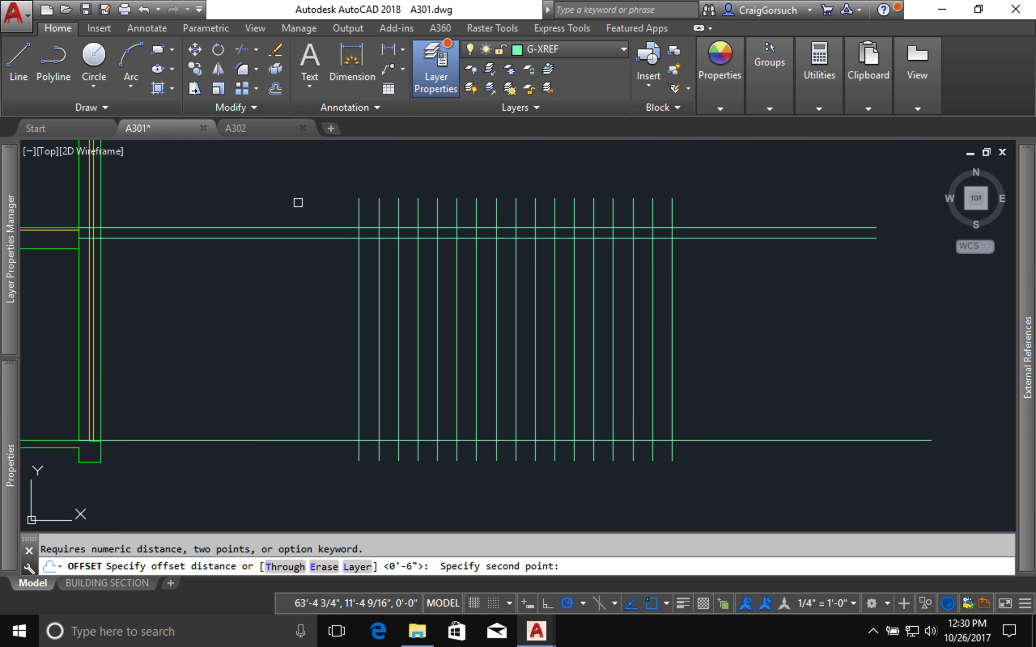
key("Escape")
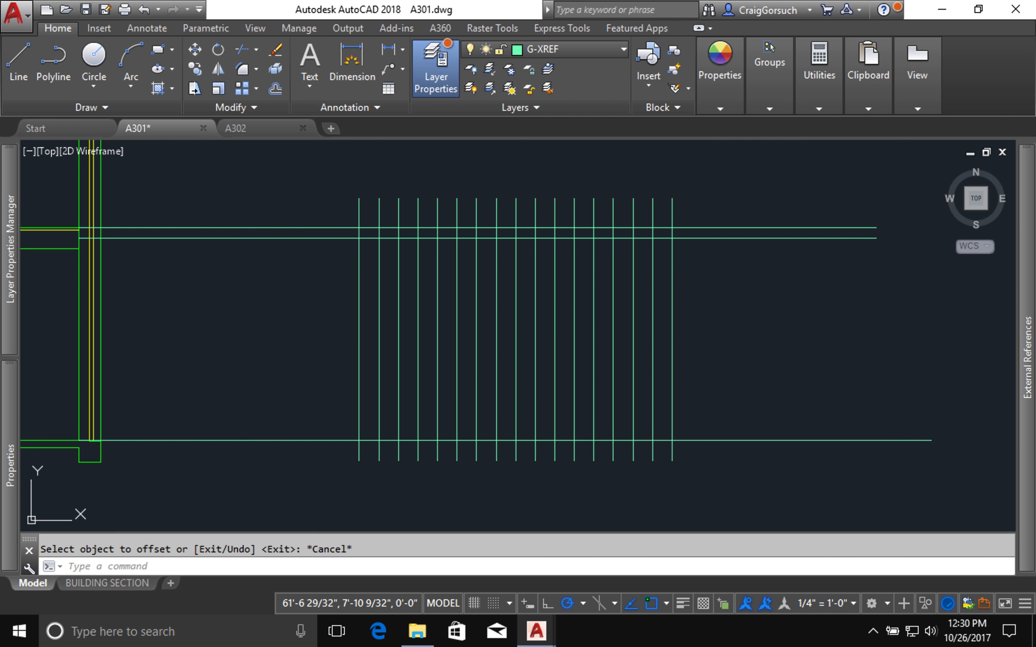
Step: Copy the upper floor line and its 6" offset straight down by 1'
type("co")
key("Return")
left_click(315, 262)
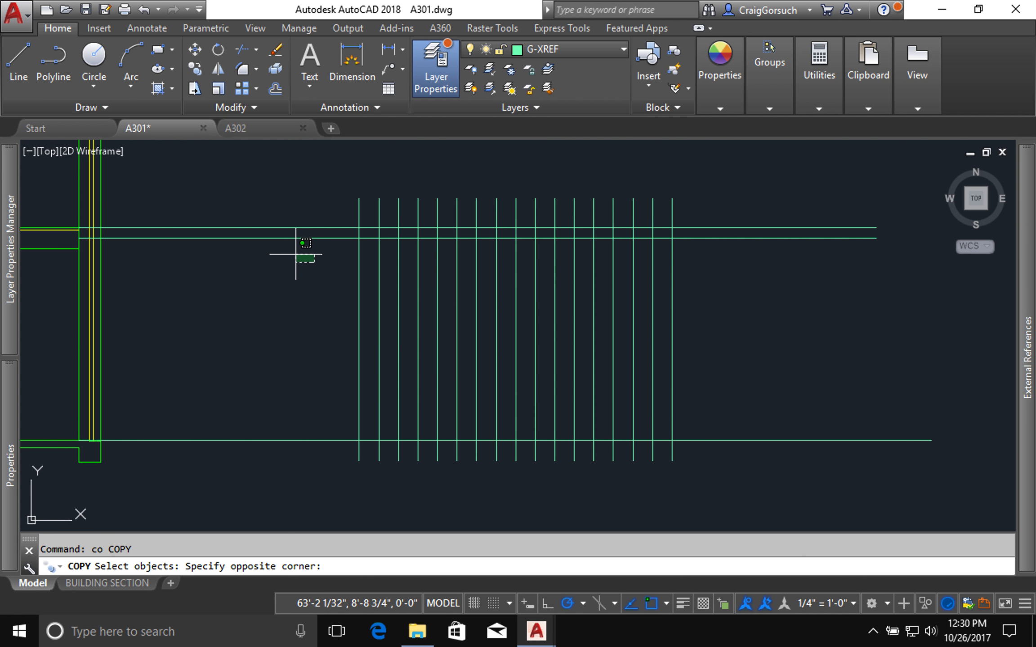
left_click(272, 202)
key("Return")
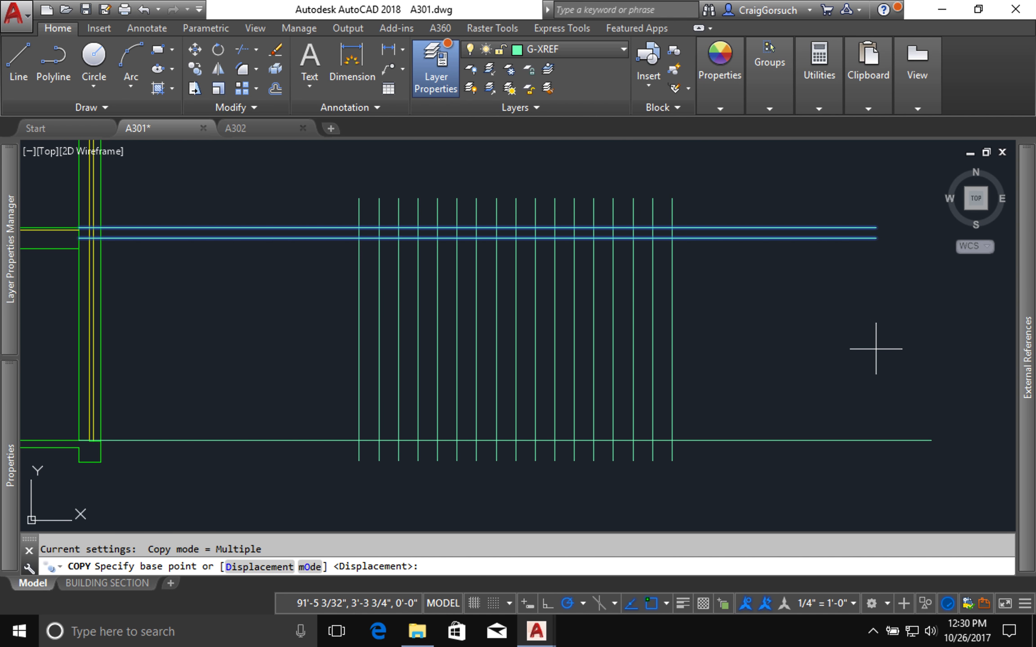
left_click(811, 300)
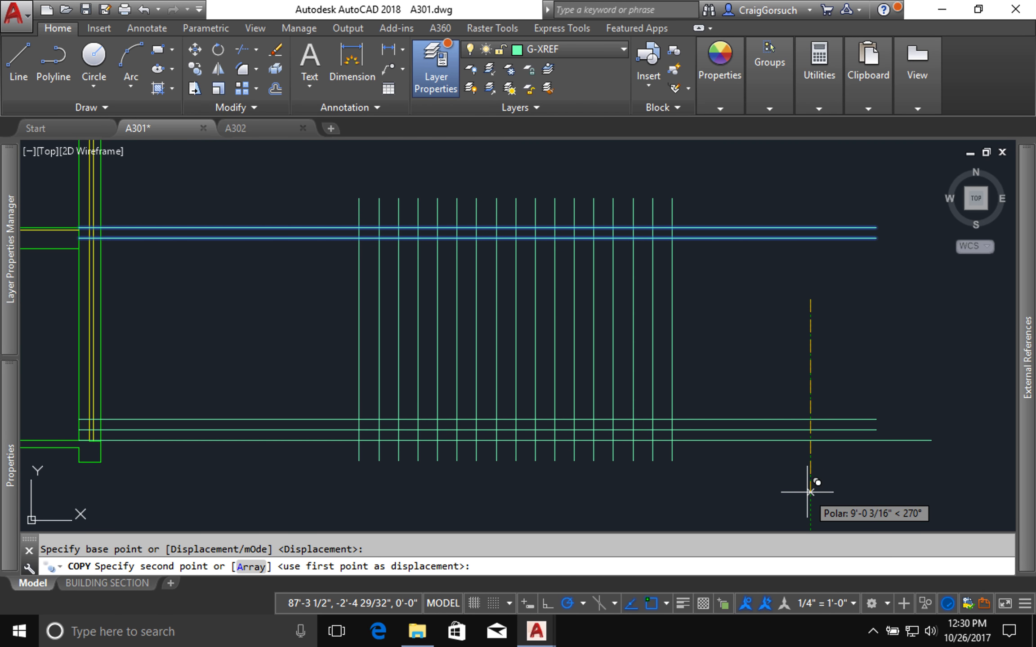
type("1'")
key("Return")
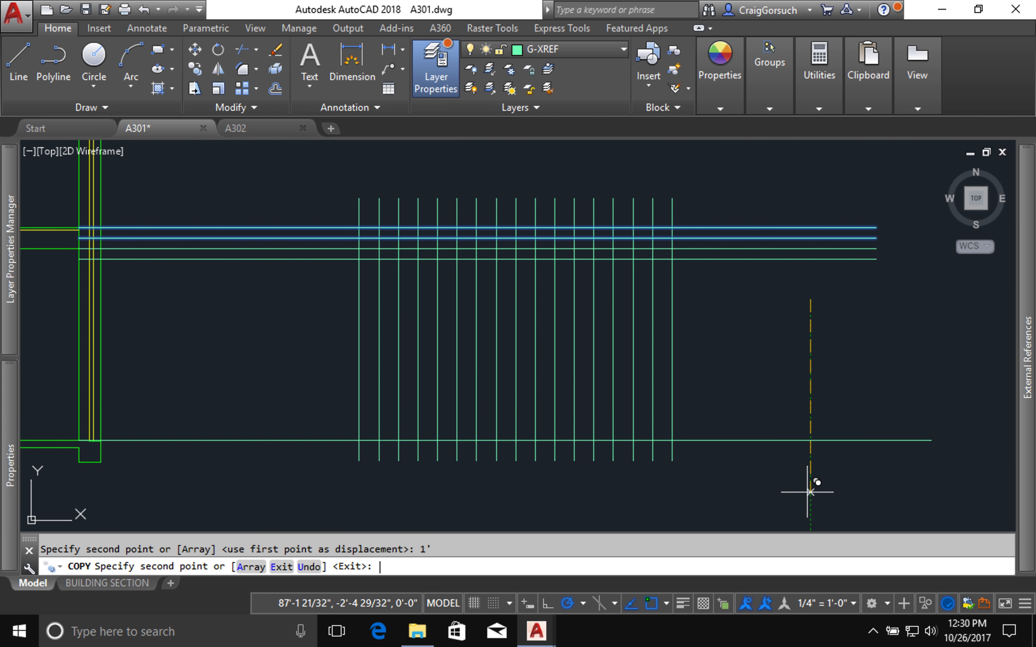
Step: Place further copies of the line pair straight down at 2', 3', 4', 5', 6', 7' and 8', and end the command
type("2'")
key("Return")
type("3")
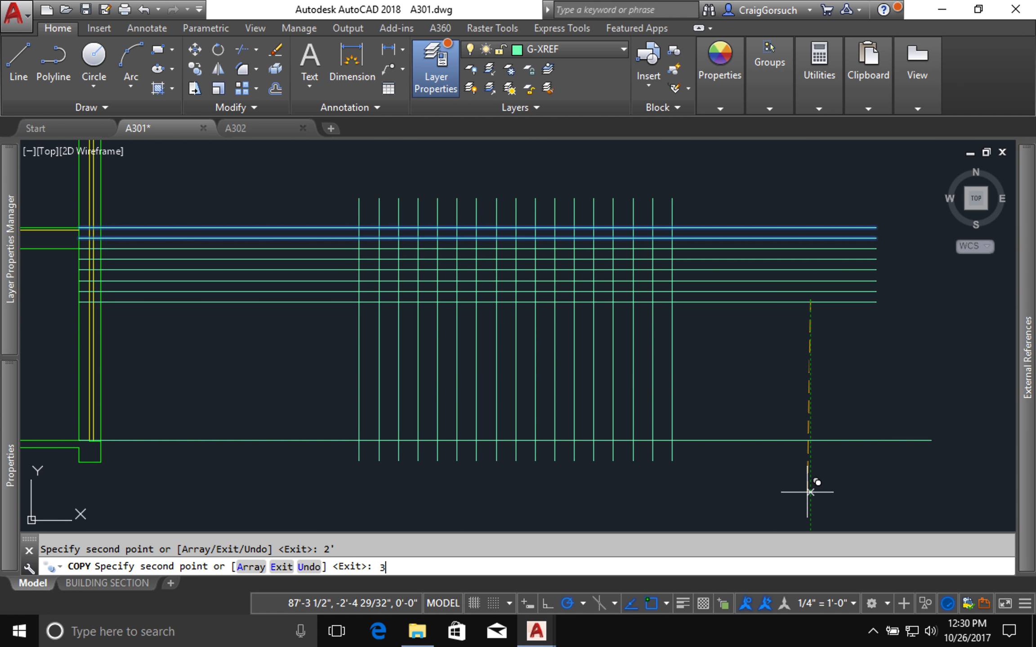
type("'")
key("Return")
type("4")
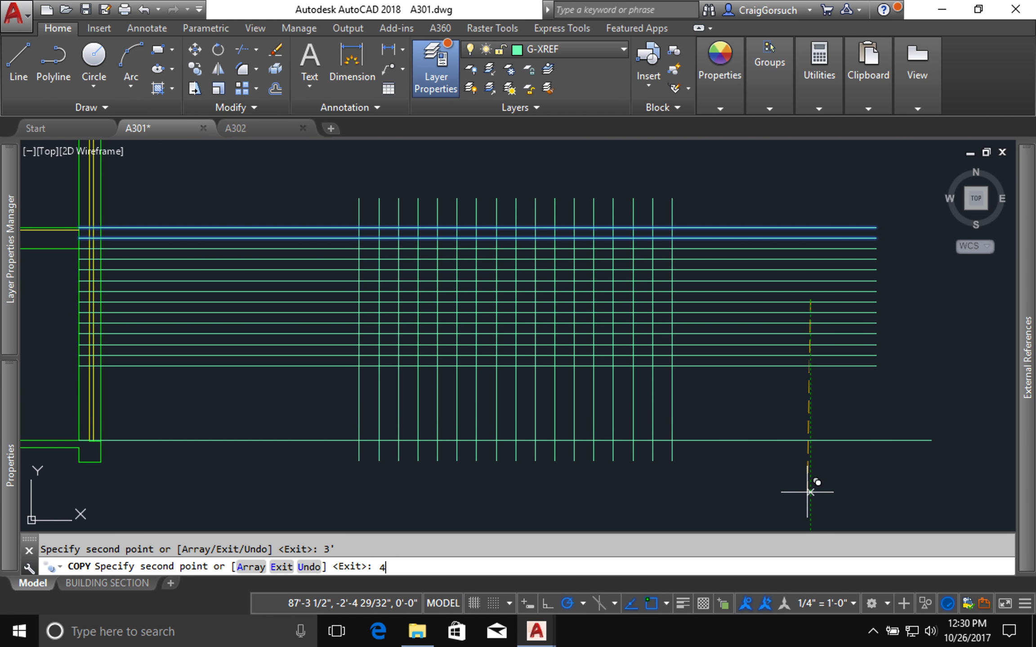
type("'")
key("Return")
type("5'")
key("Return")
type("6'")
key("Return")
type("7' 8'")
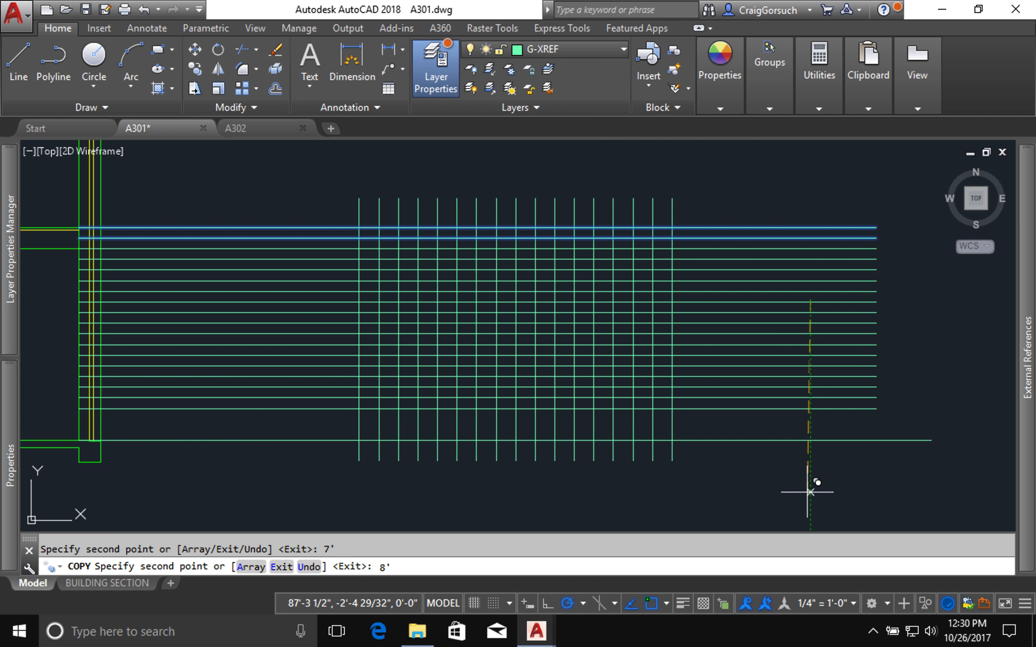
key("Return")
key("Return")
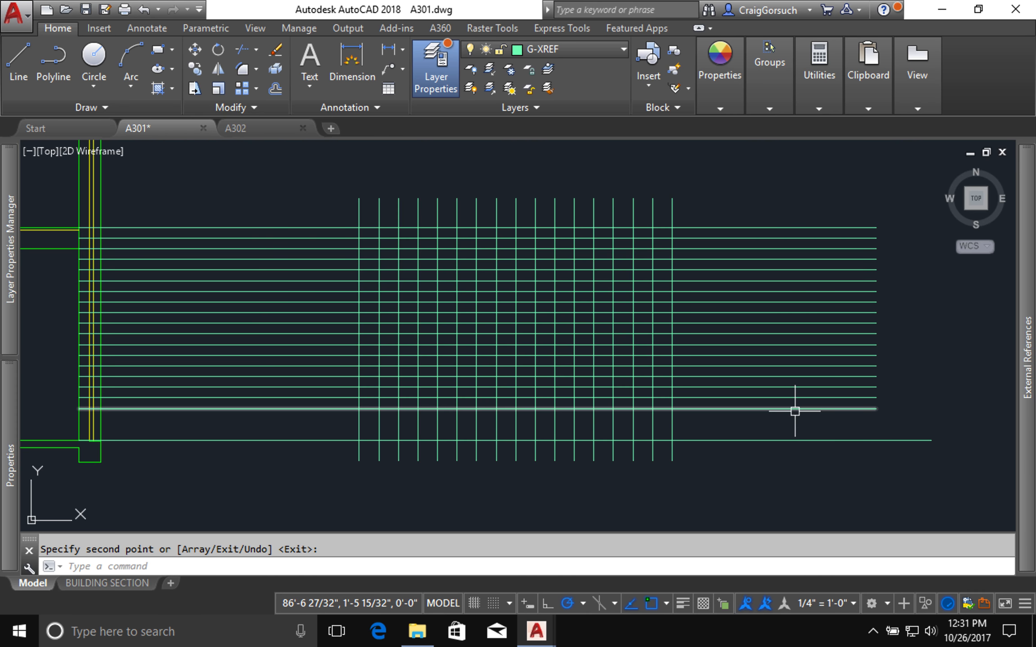
left_click(795, 412)
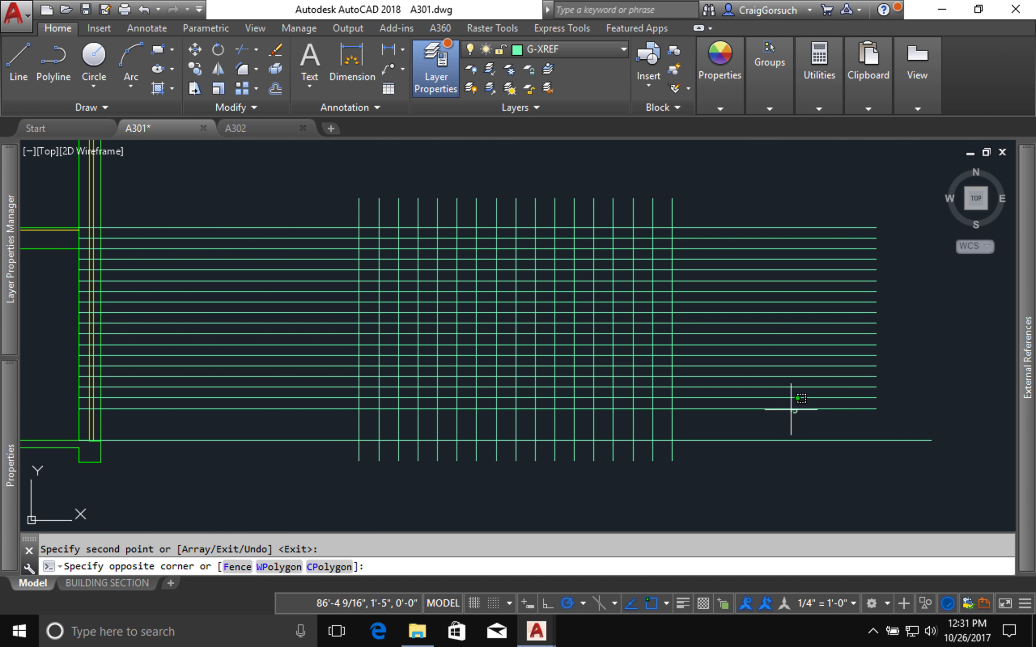
left_click(791, 410)
left_click(791, 410)
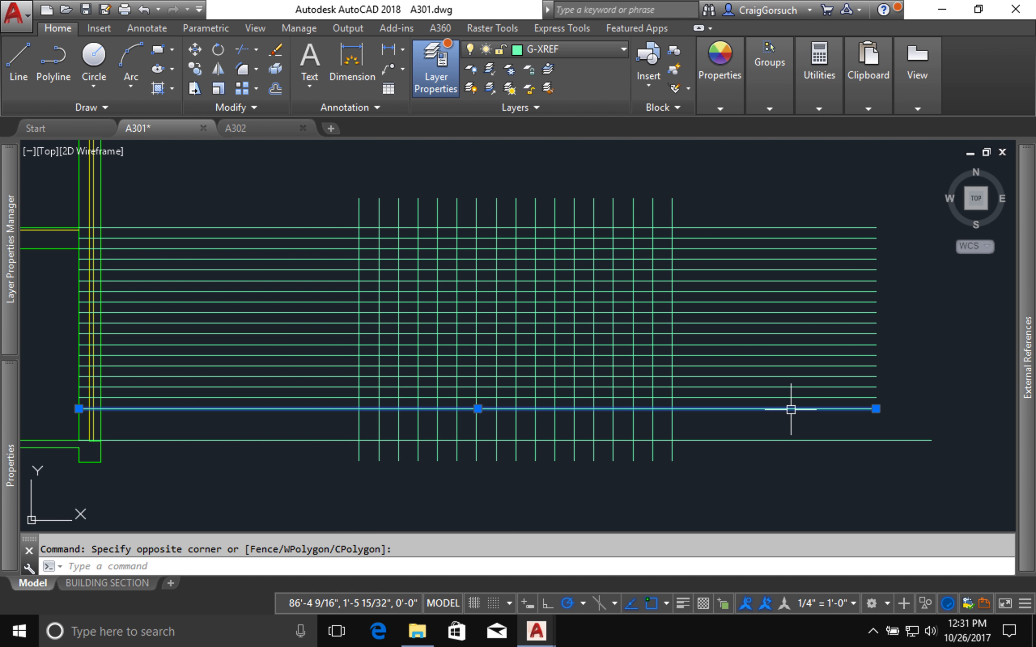
left_click(792, 441)
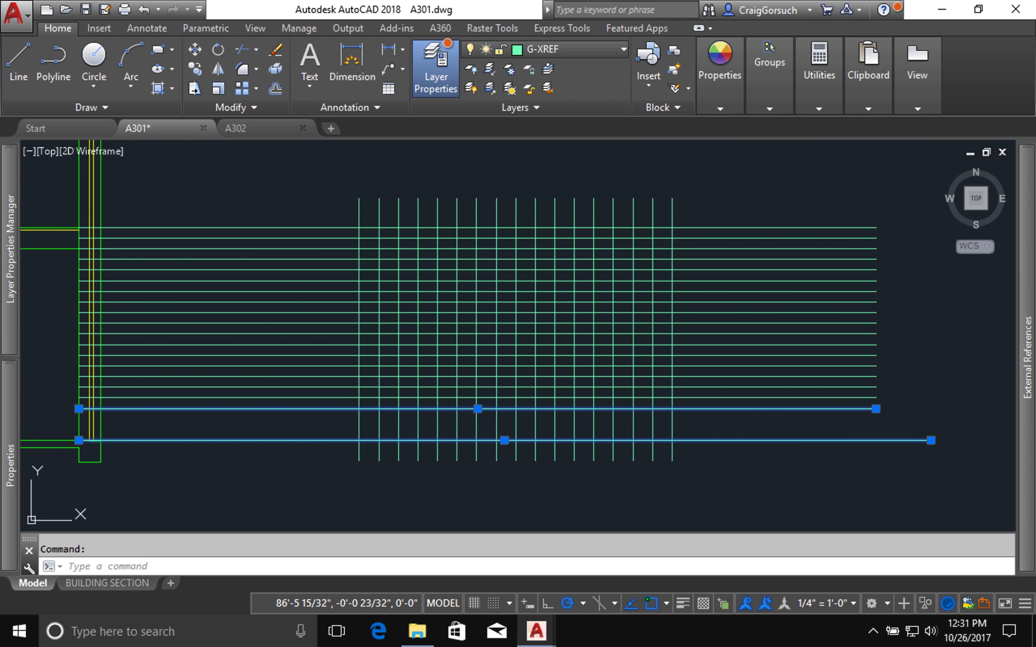
key("Escape")
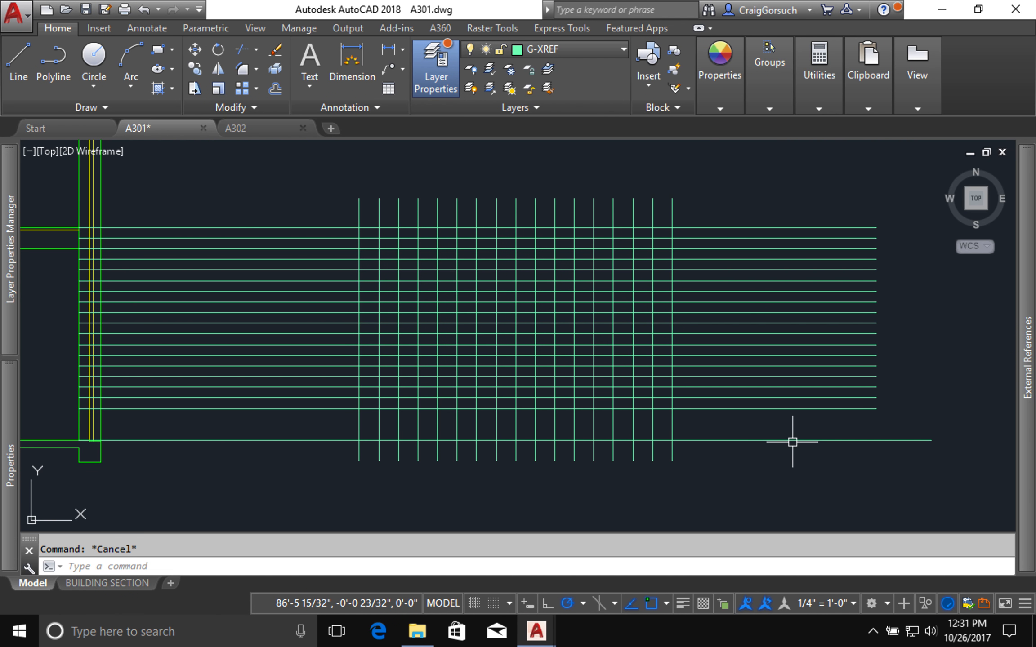
Step: Scale the horizontal lines by reference from the upper floor line's intersection with the vertical nearest the building, fitting the lowest line to the lower floor level
type("sc")
key("Return")
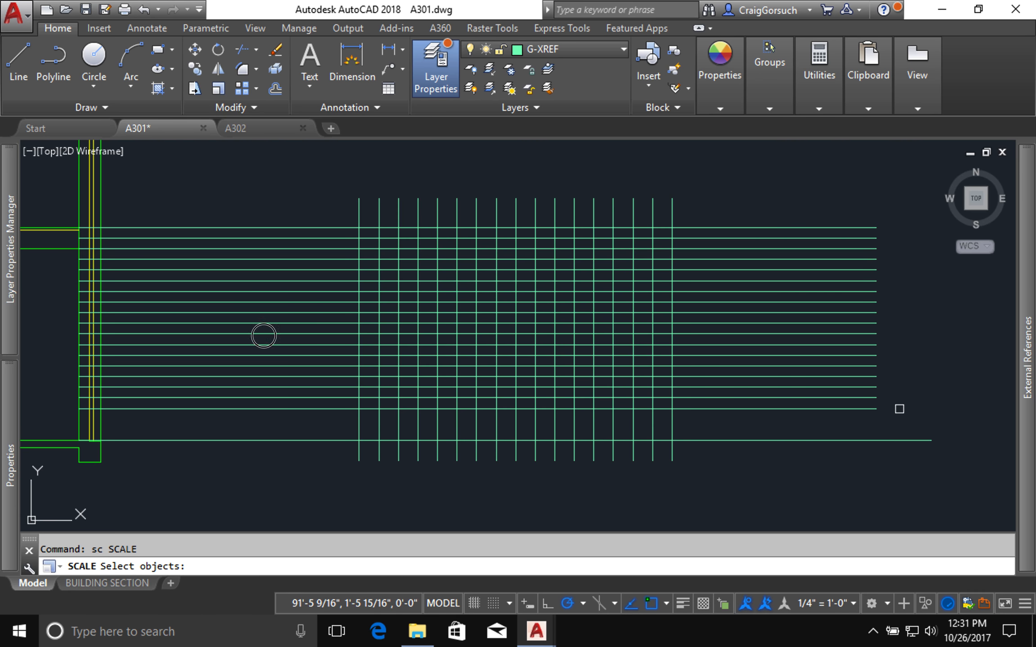
left_click(925, 435)
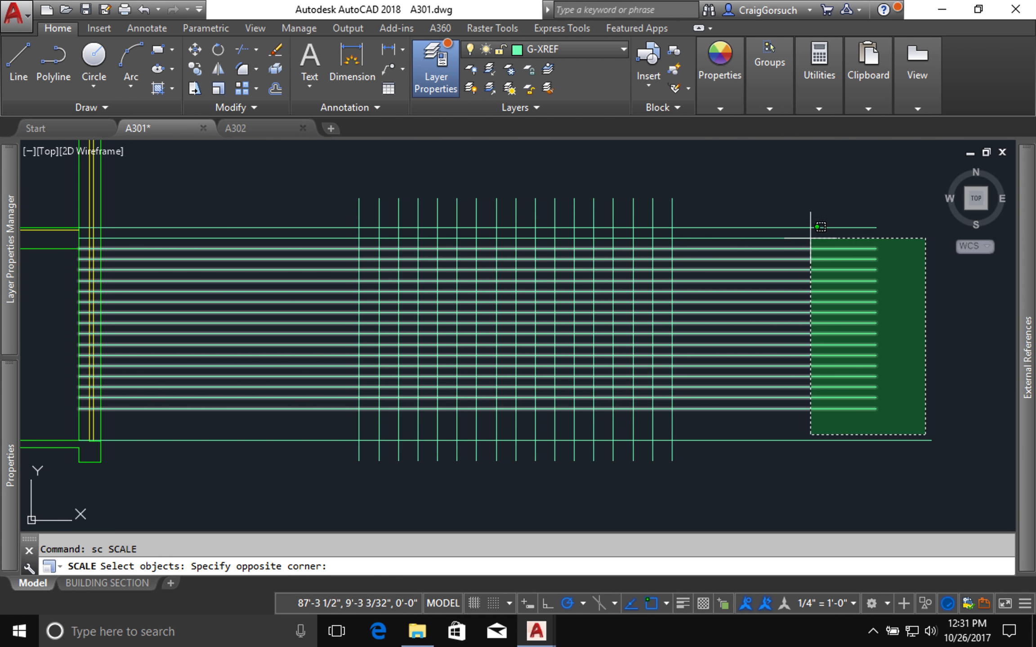
left_click(808, 211)
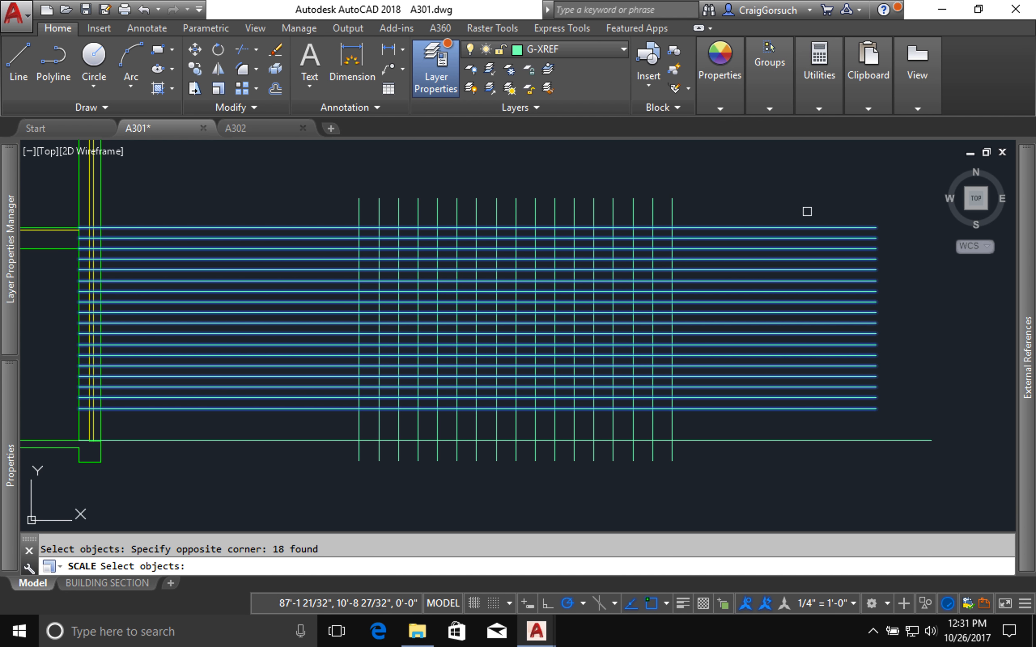
key("Return")
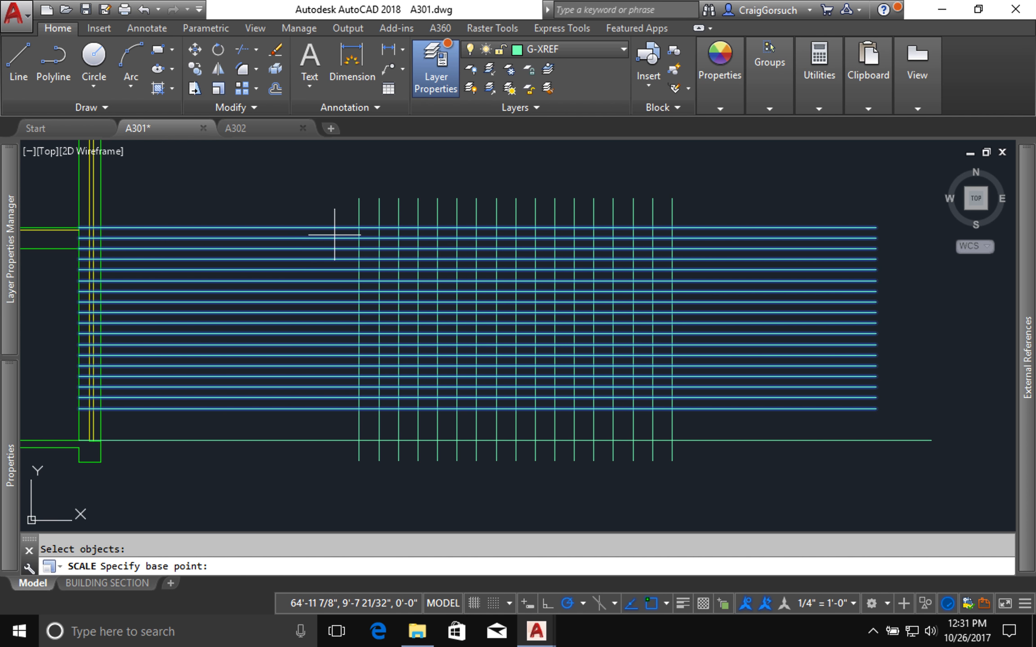
left_click(359, 227)
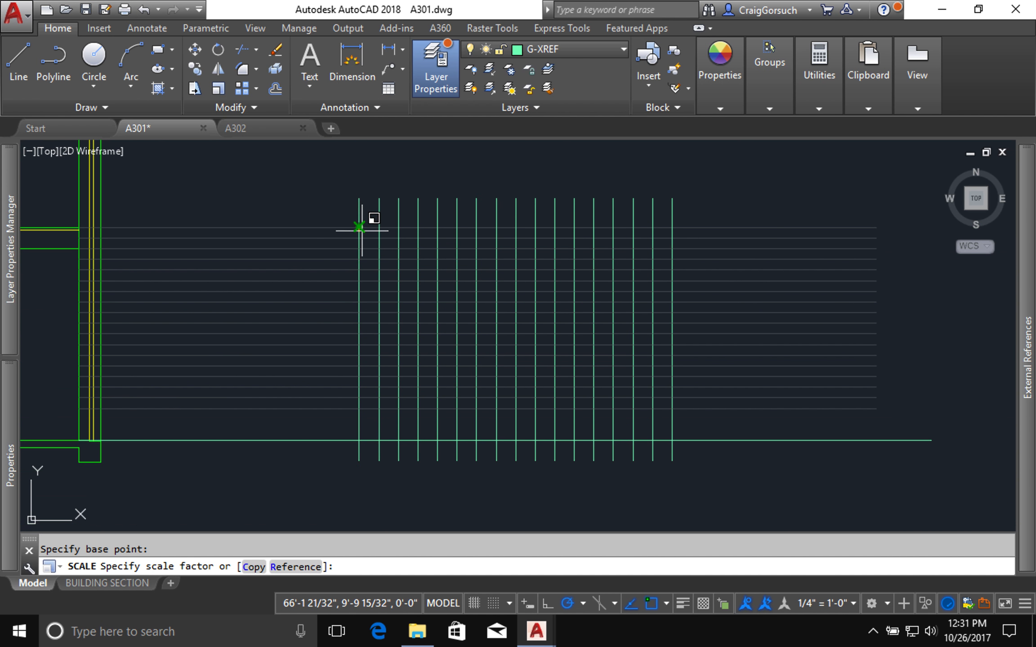
key("Return")
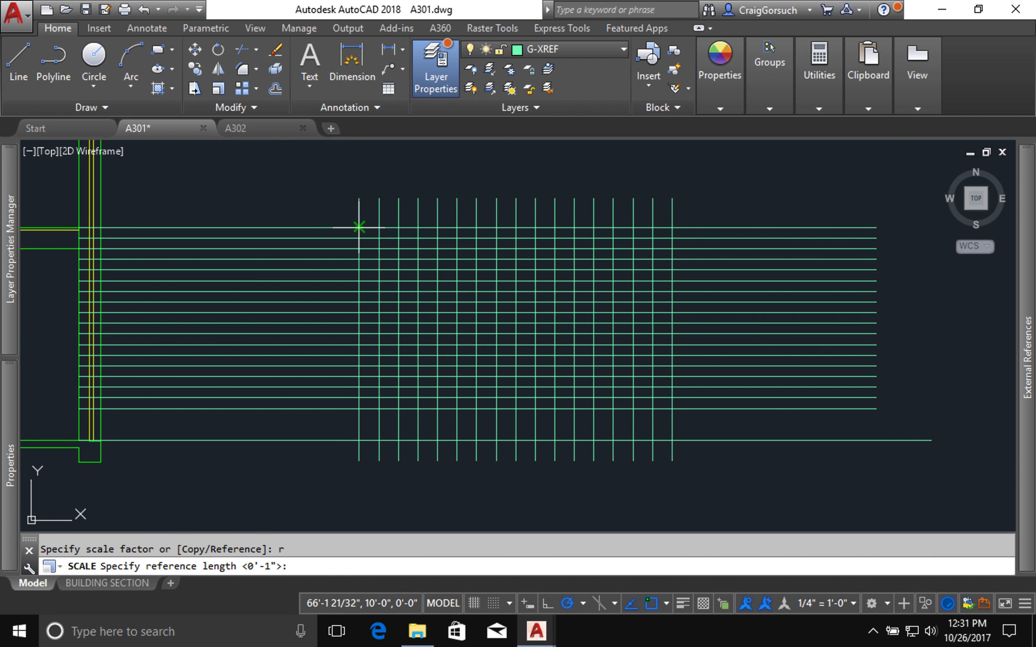
left_click(359, 227)
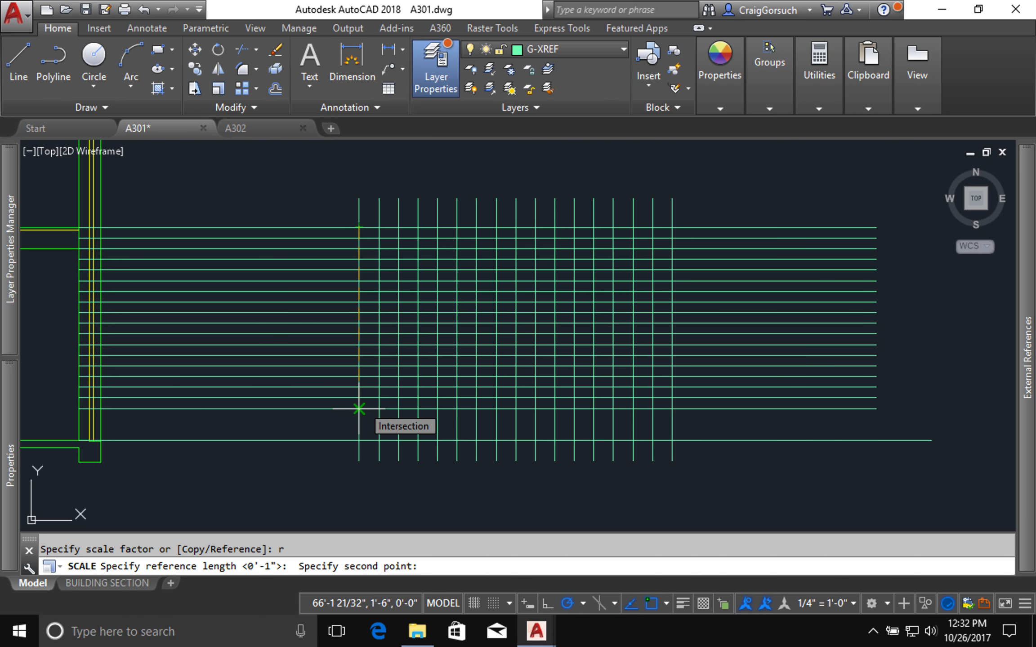
left_click(359, 408)
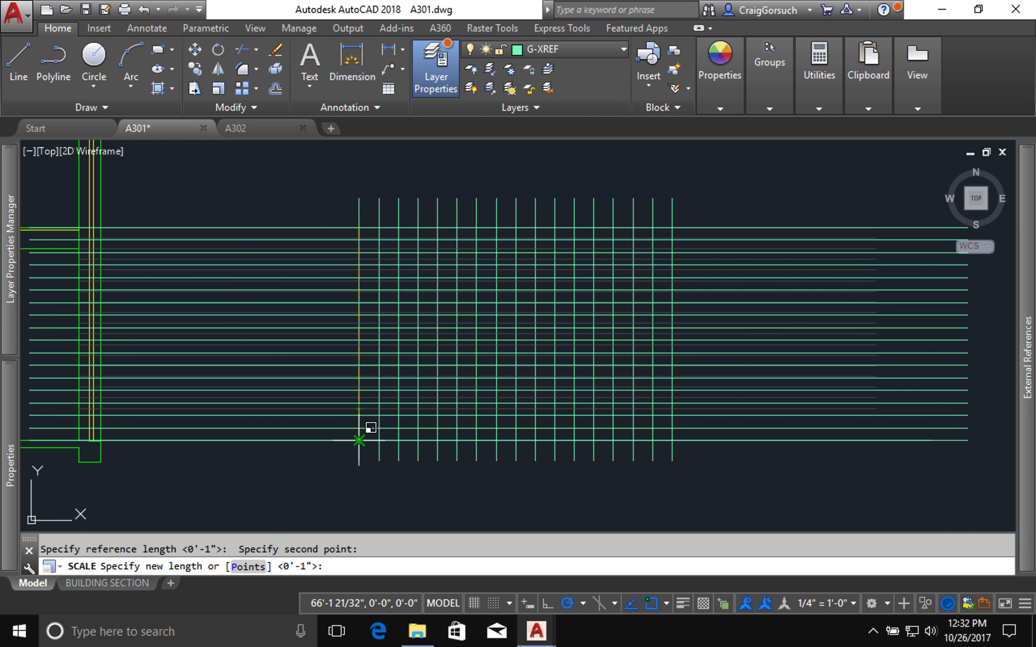
left_click(359, 438)
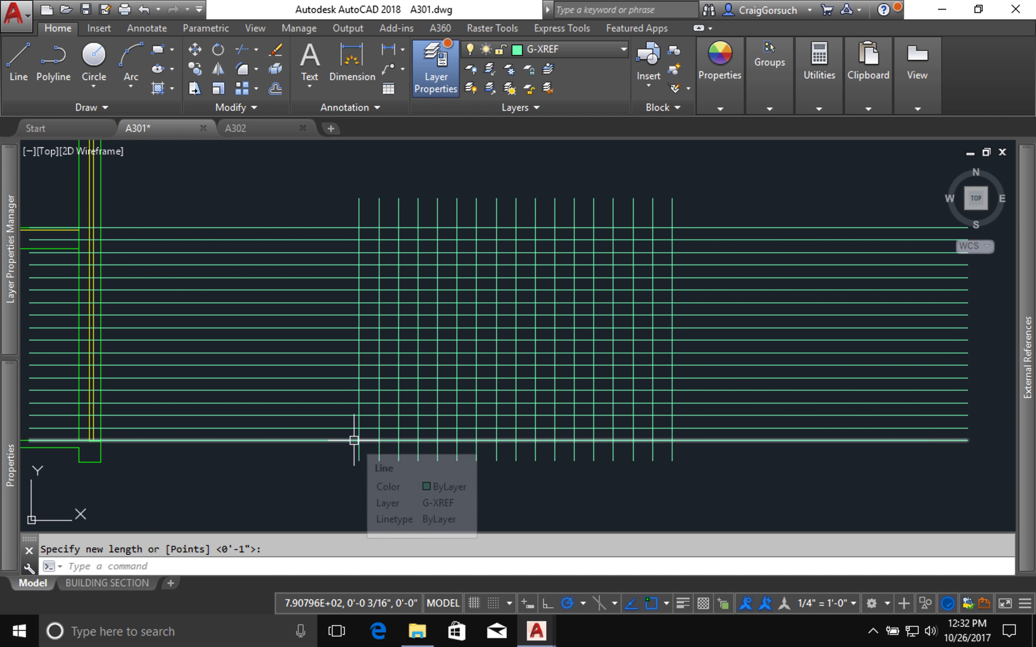
Step: Erase the scaled horizontal line that overlaps the lower floor line
left_click(324, 444)
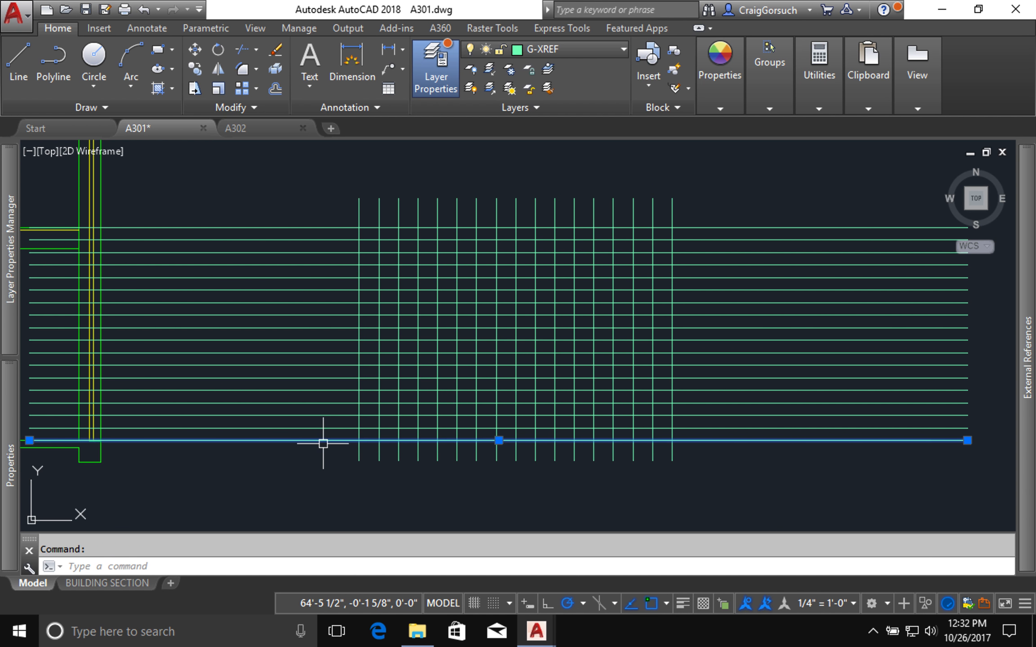
type("e")
key("Return")
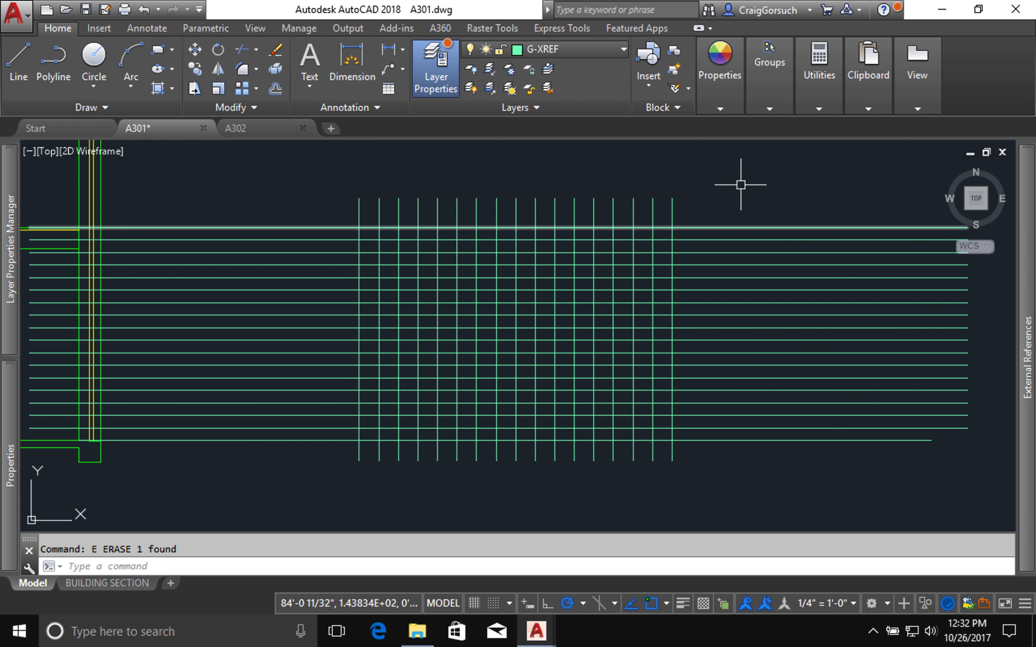
Step: Fillet the vertical line farthest from the building with the upper floor line and the horizontal line below it to form the top riser
scroll(741, 184, "up", 1)
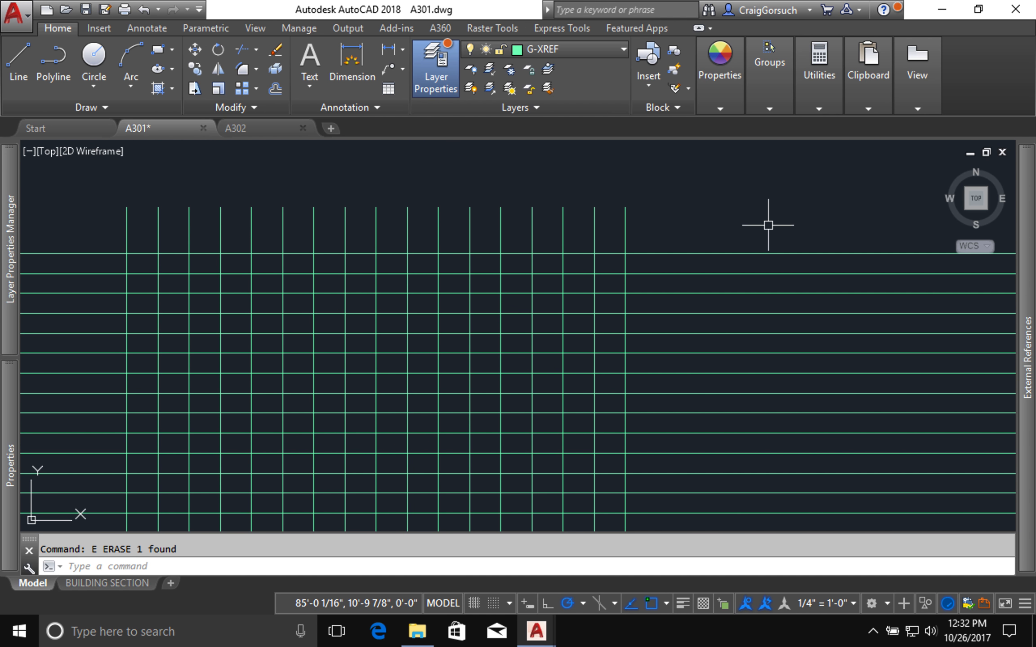
scroll(725, 267, "up", 2)
type("f")
key("Return")
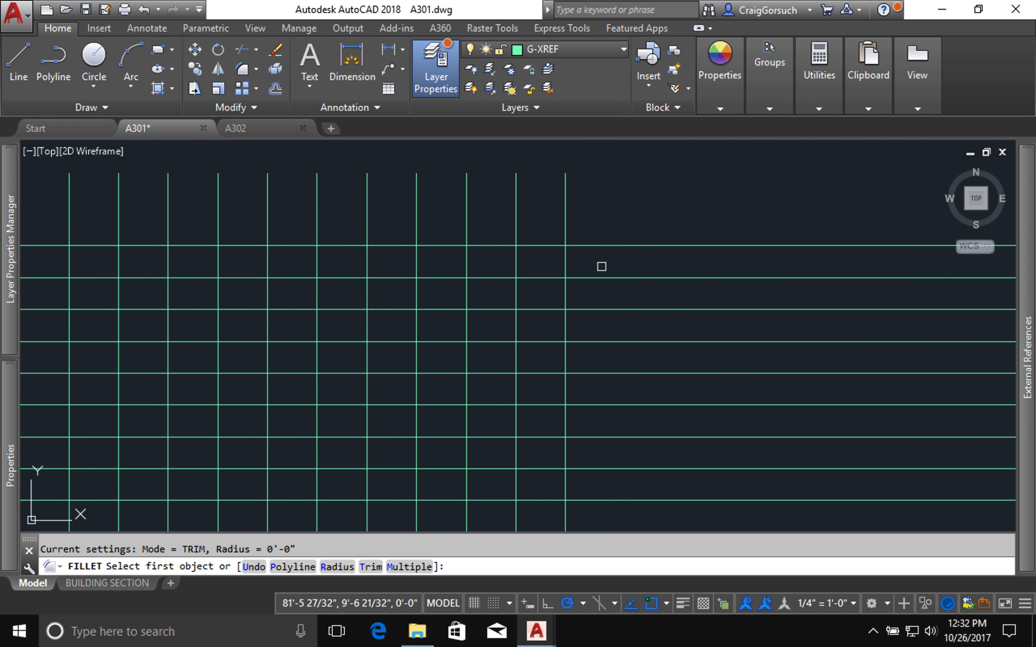
left_click(591, 244)
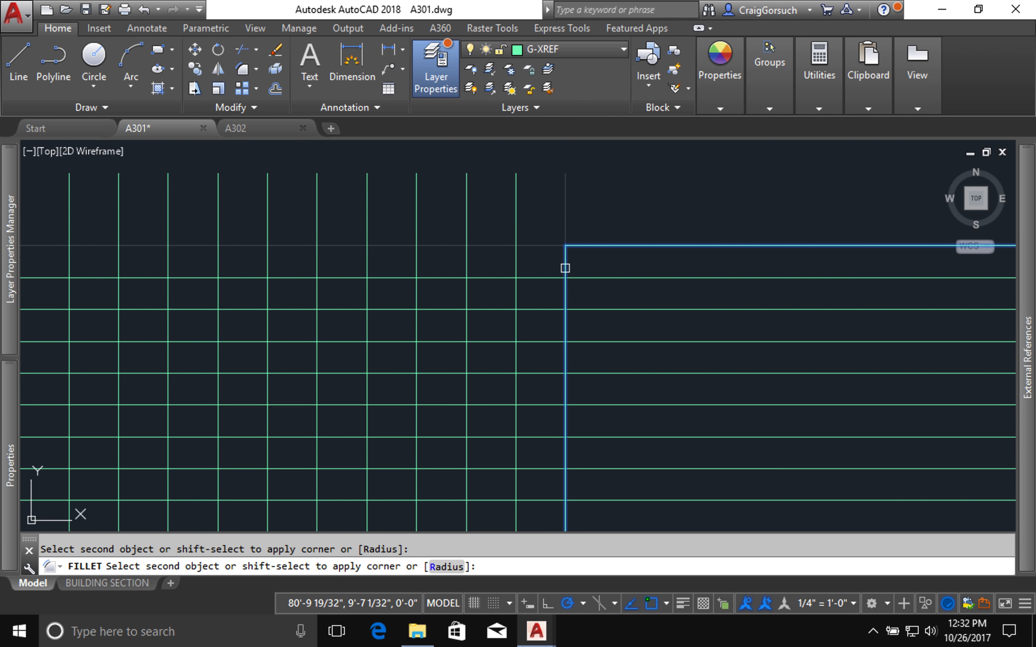
left_click(565, 268)
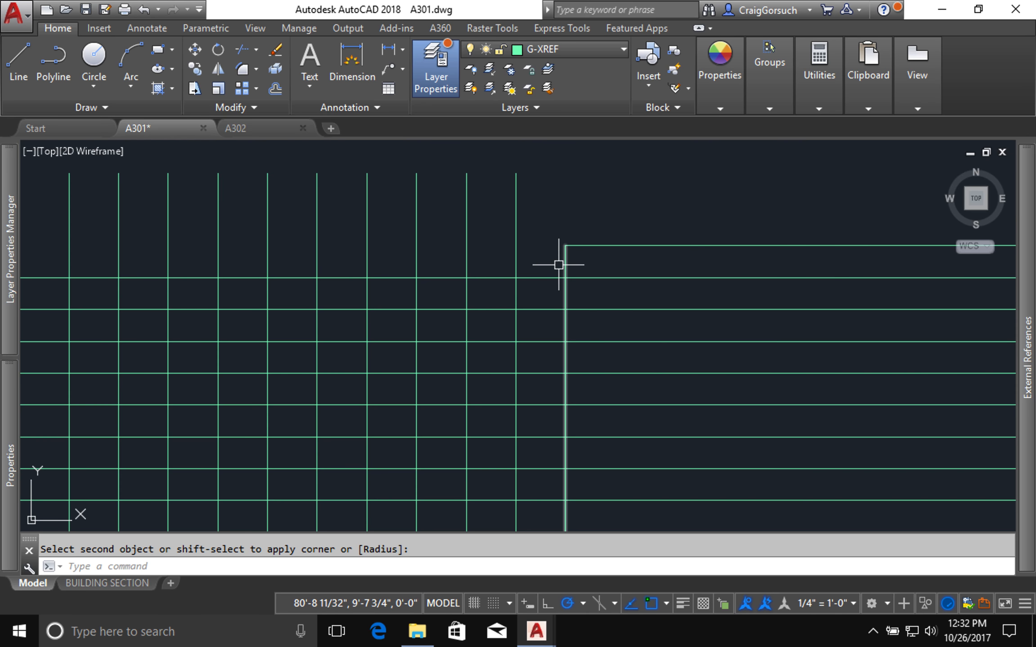
key("Return")
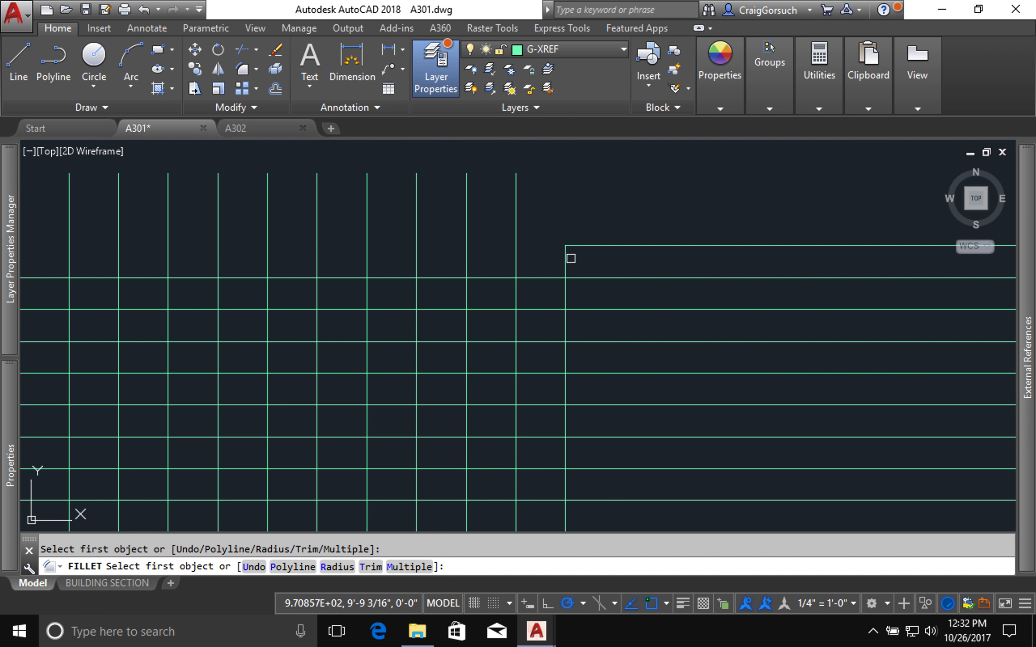
left_click(546, 275)
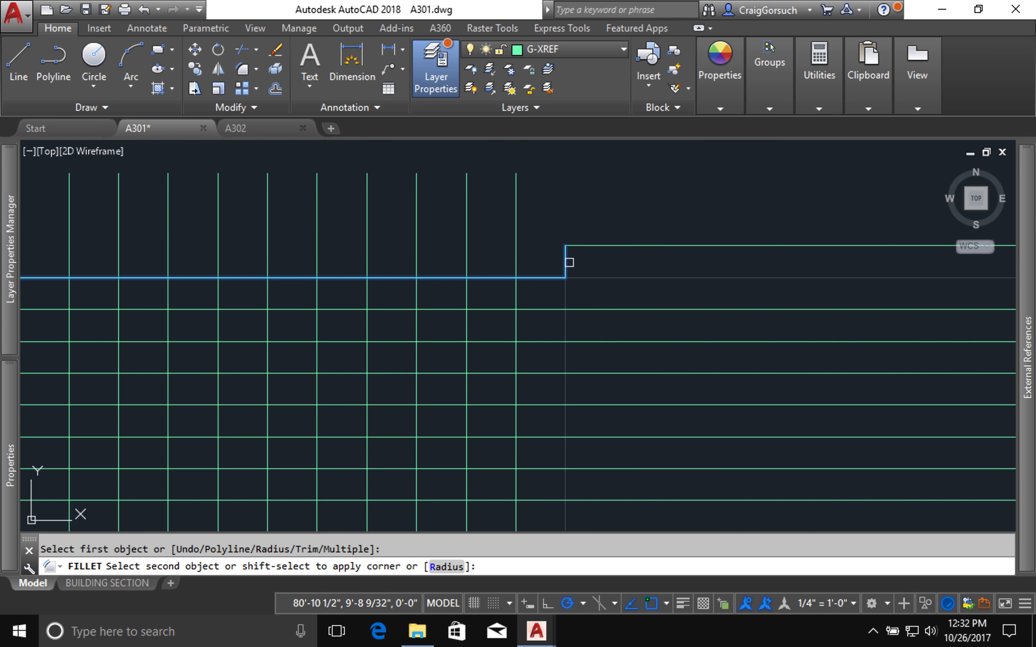
left_click(566, 262)
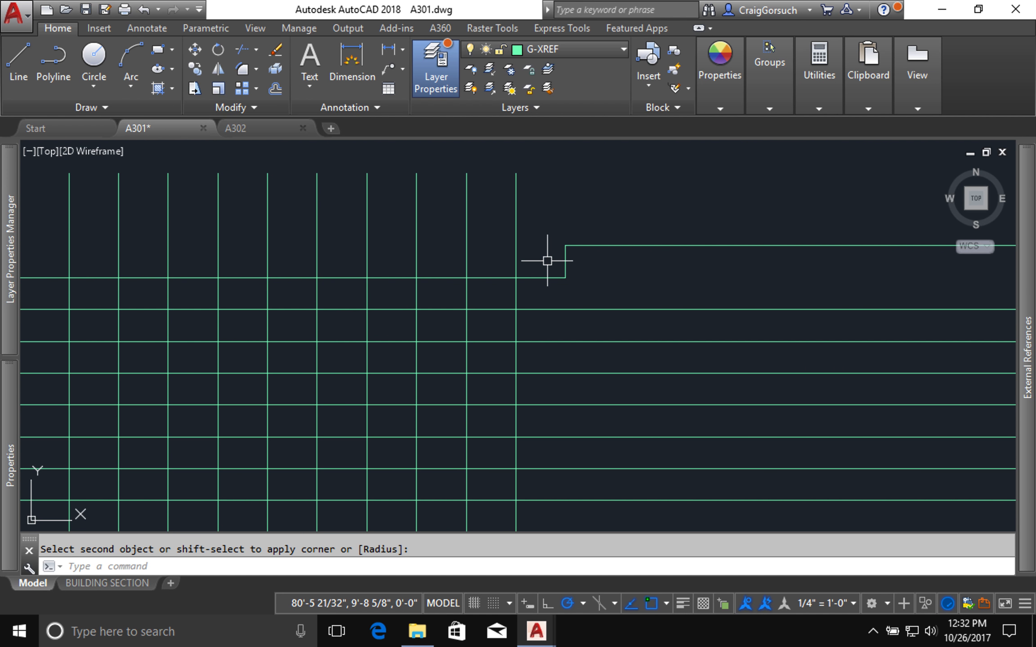
Step: Draw a diagonal line from the top riser's upper corner to where the vertical nearest the building meets the first horizontal above the lower floor
type("l")
key("Return")
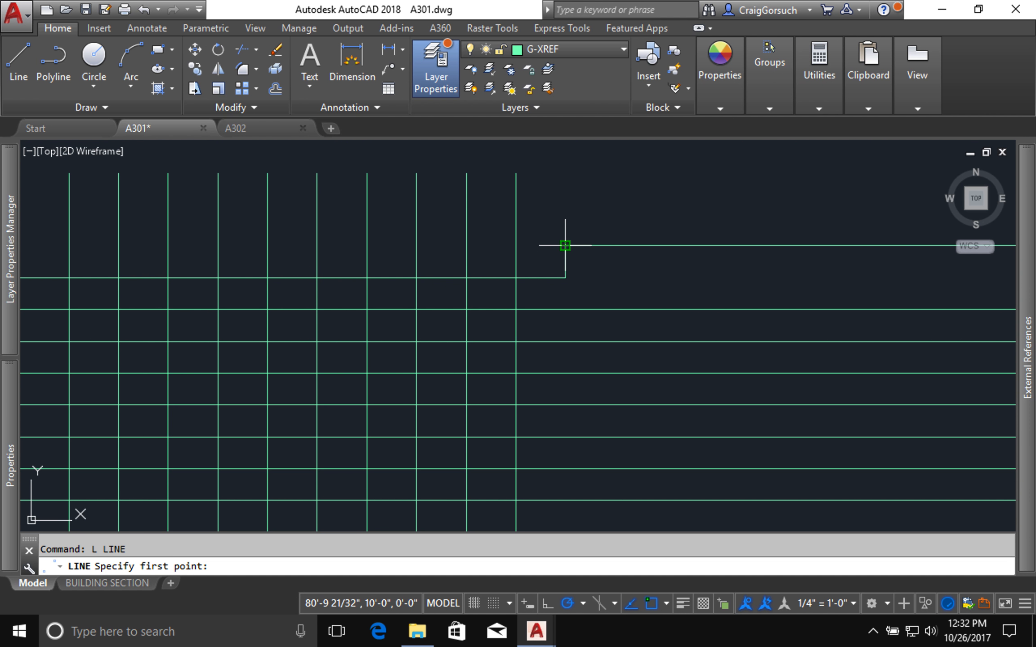
left_click(565, 246)
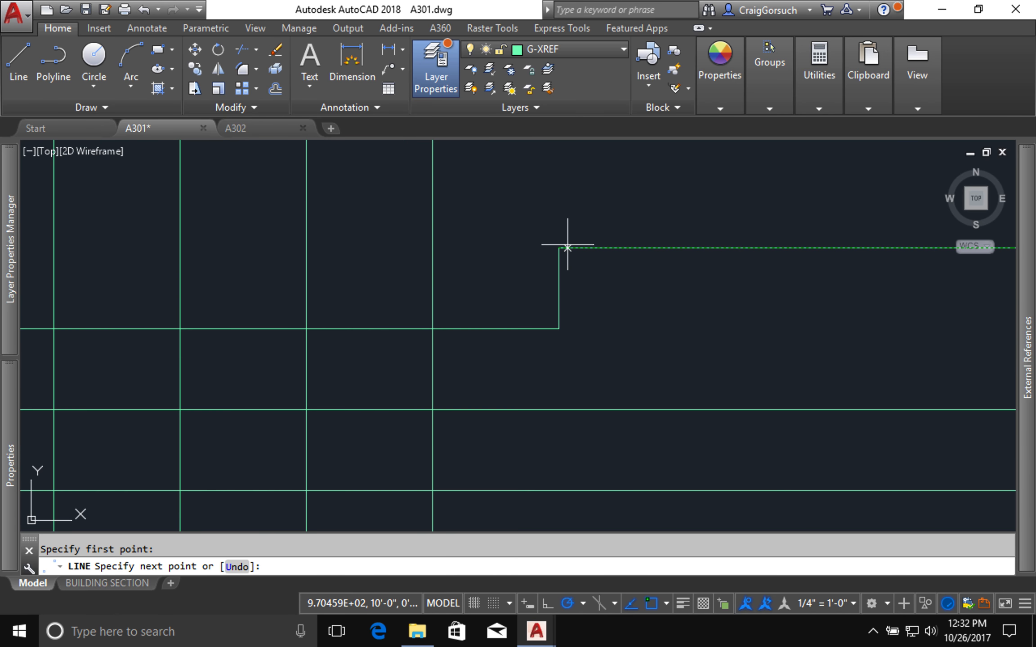
scroll(567, 245, "down", 4)
scroll(268, 429, "down", 2)
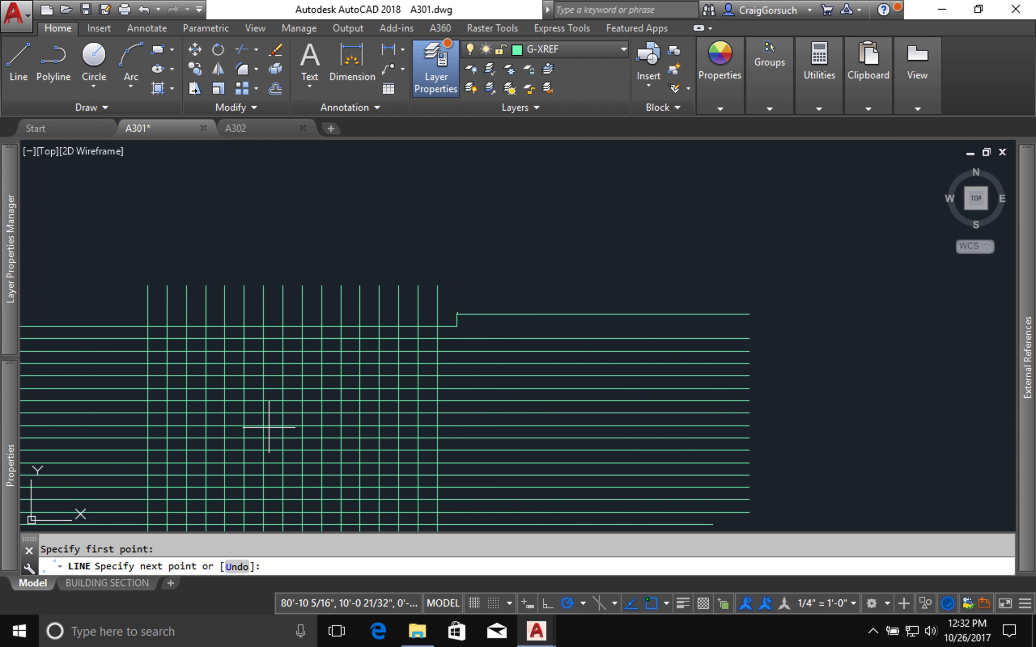
middle_click_drag(148, 494, 217, 432)
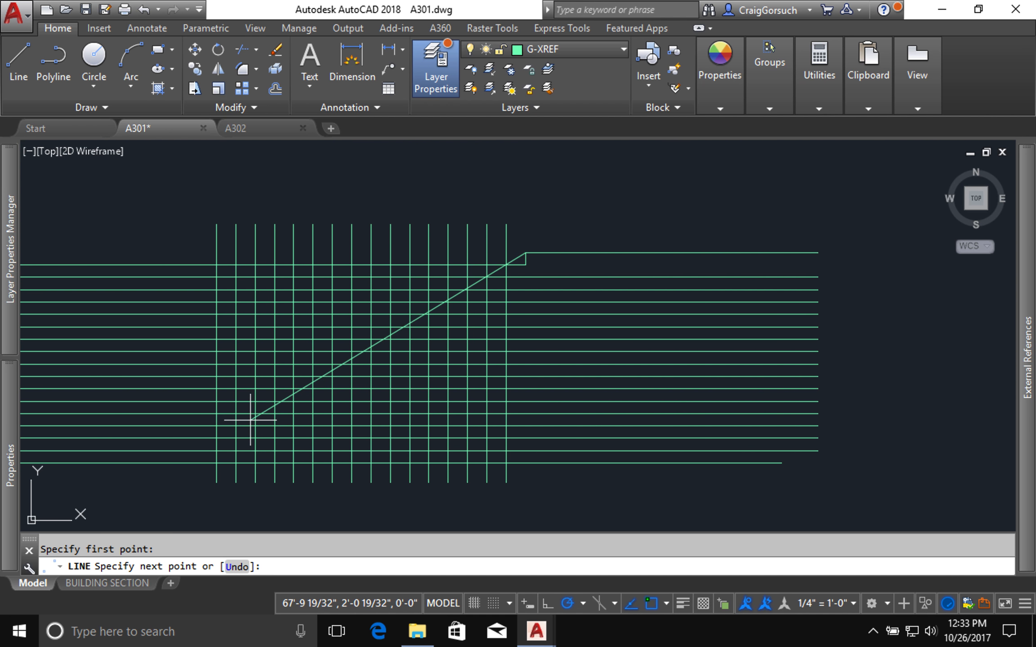
left_click(216, 450)
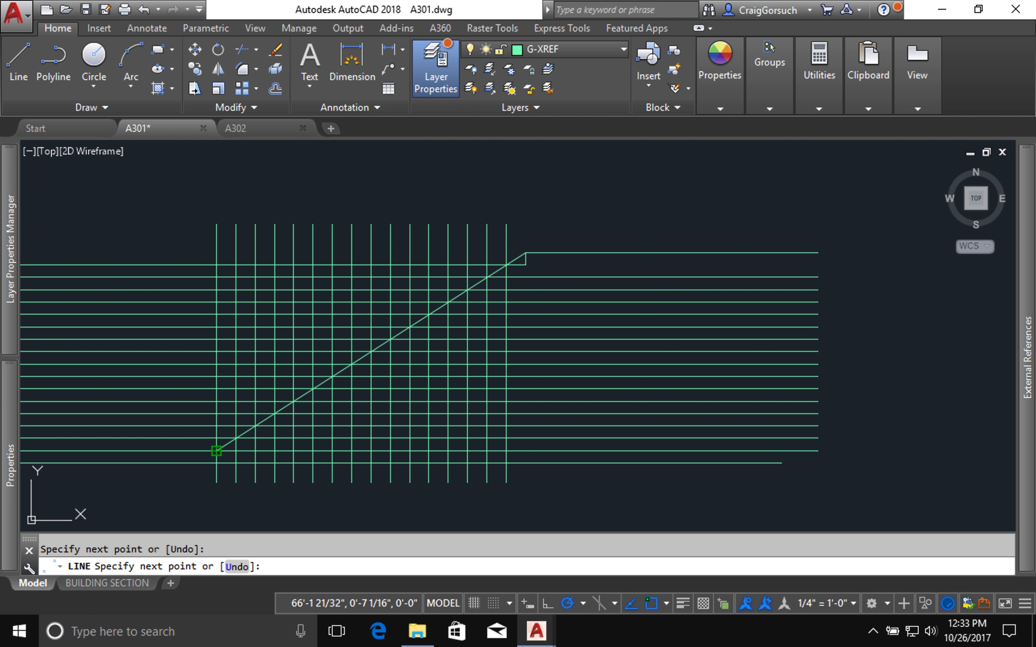
key("Escape")
Step: Trim the vertical and horizontal grid lines above the diagonal, using the diagonal as the cutting edge, and keep the lower floor line whole
type("tr")
key("Return")
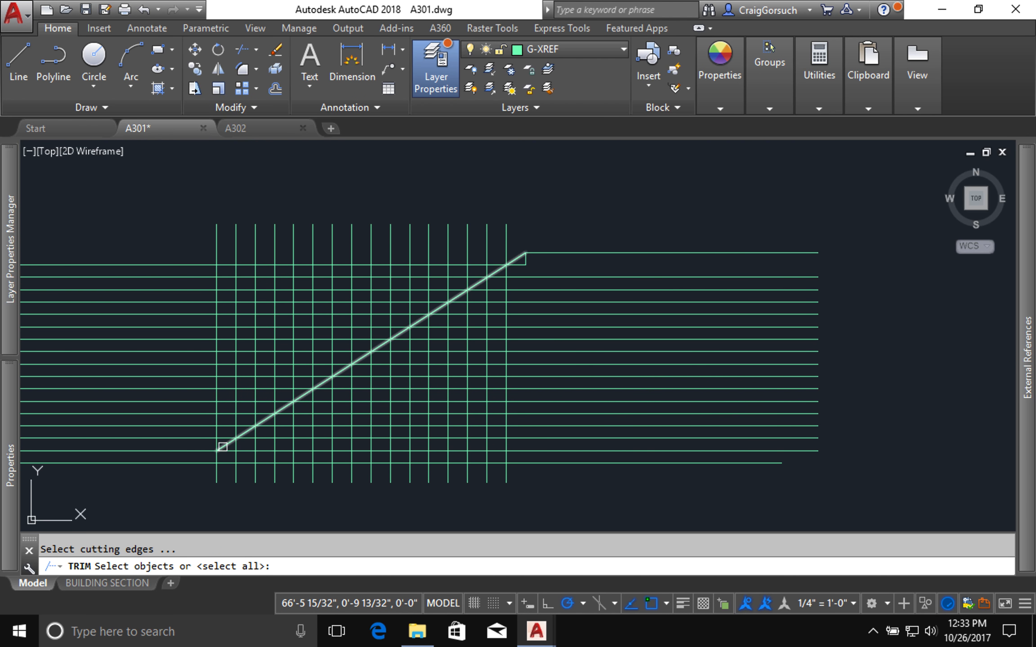
left_click(221, 447)
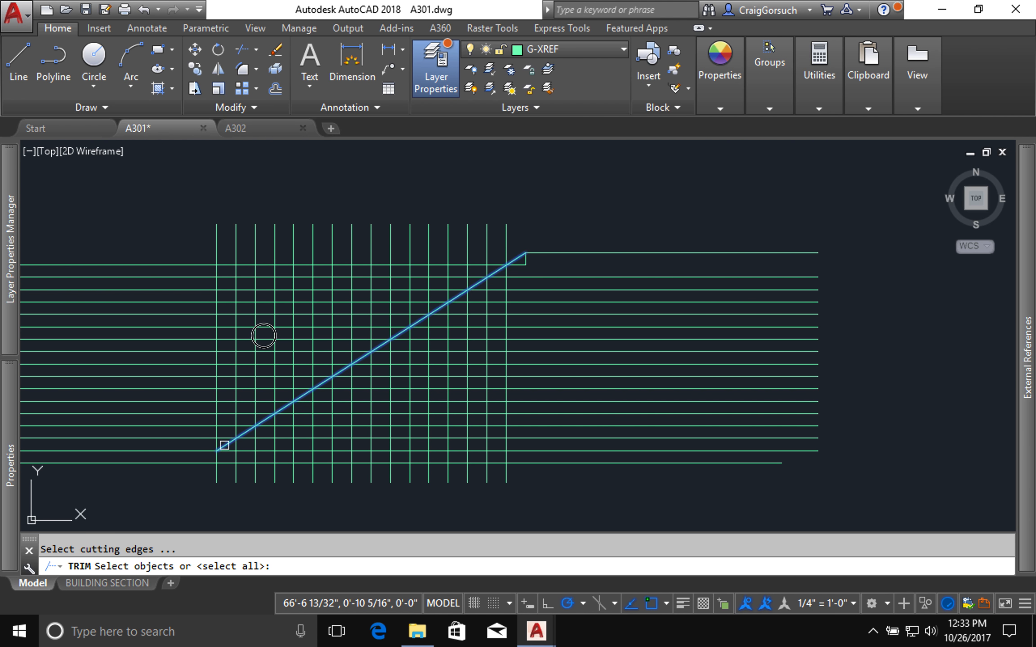
key("Return")
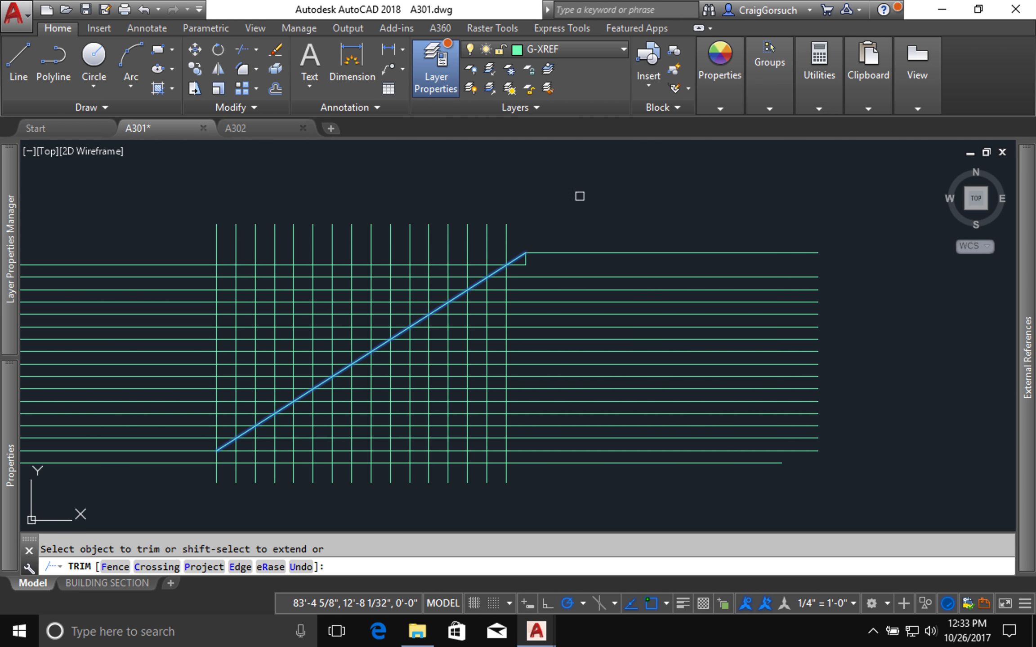
left_click(580, 195)
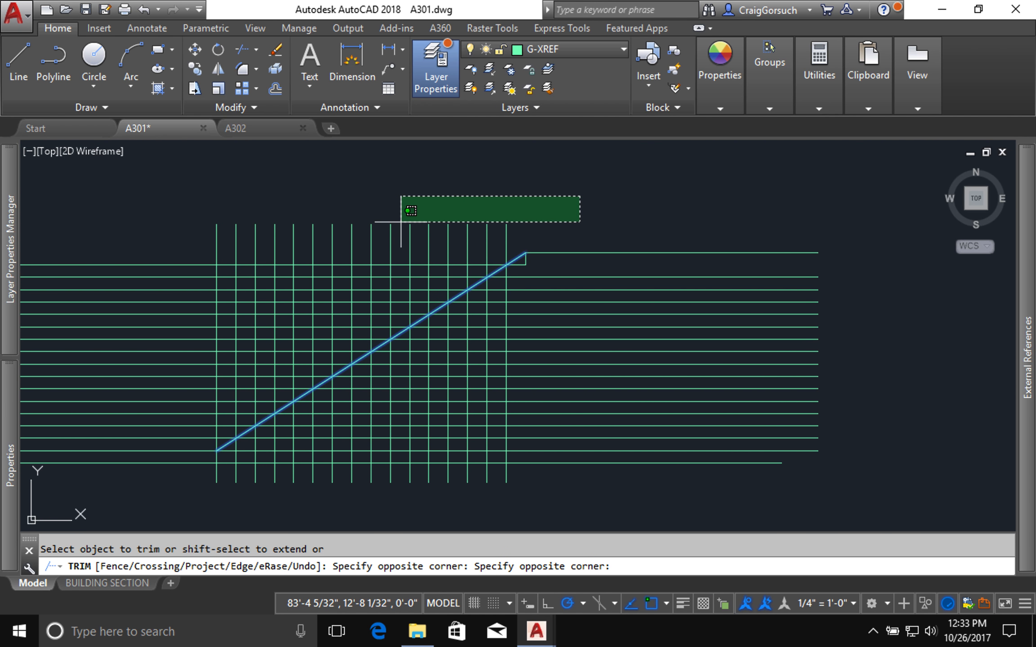
left_click(208, 244)
left_click(178, 245)
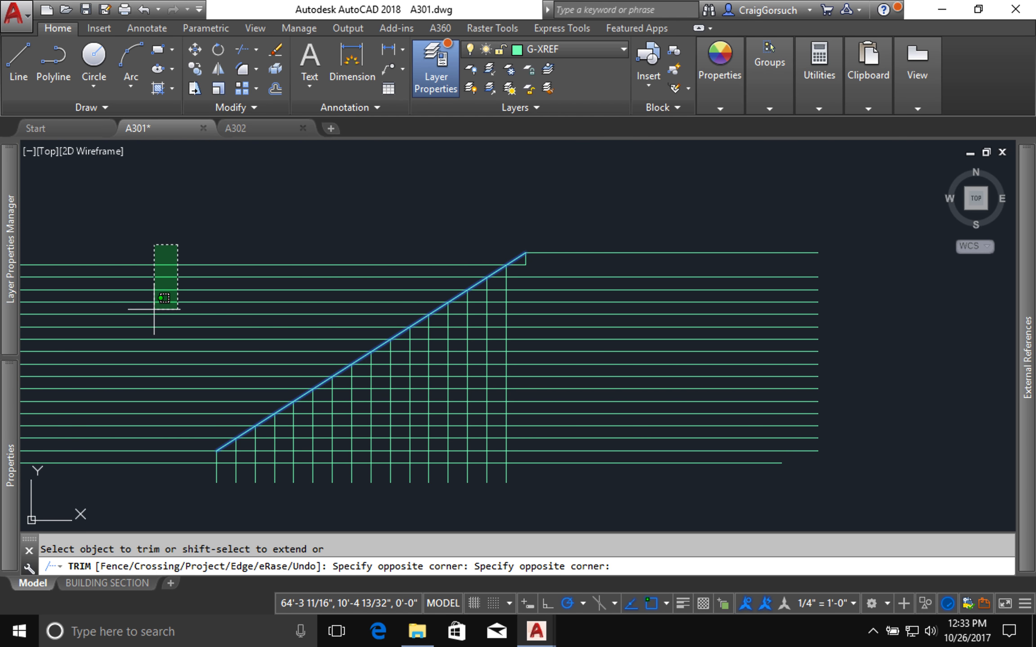
left_click(117, 455)
key("Return")
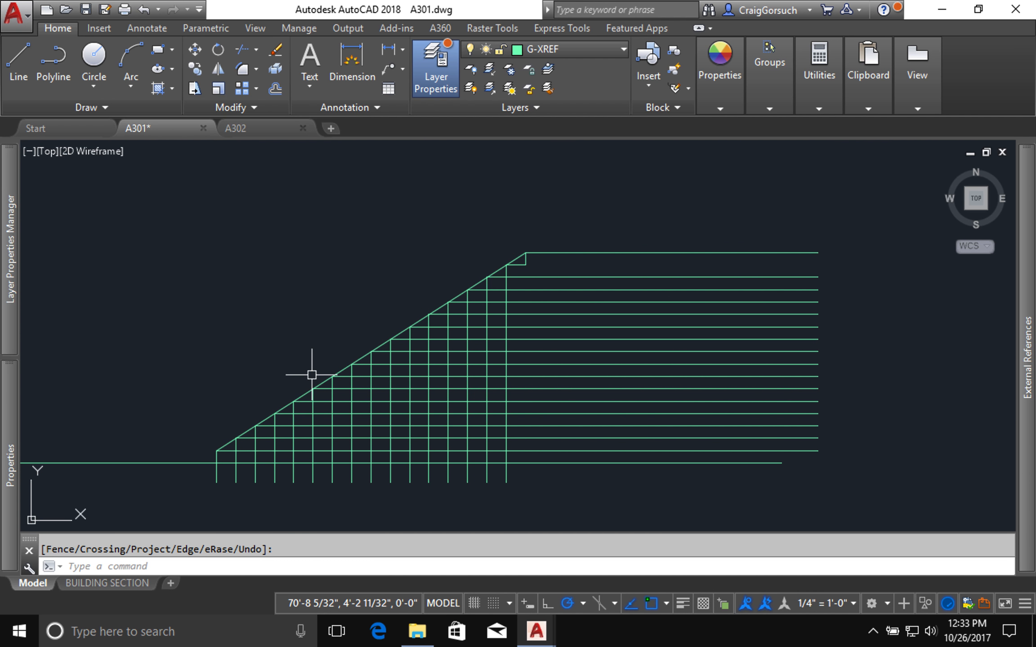
Step: Move the diagonal line horizontally away from the building, from the outer corner of the highest tread toward the foot of the top riser
scroll(529, 279, "up", 2)
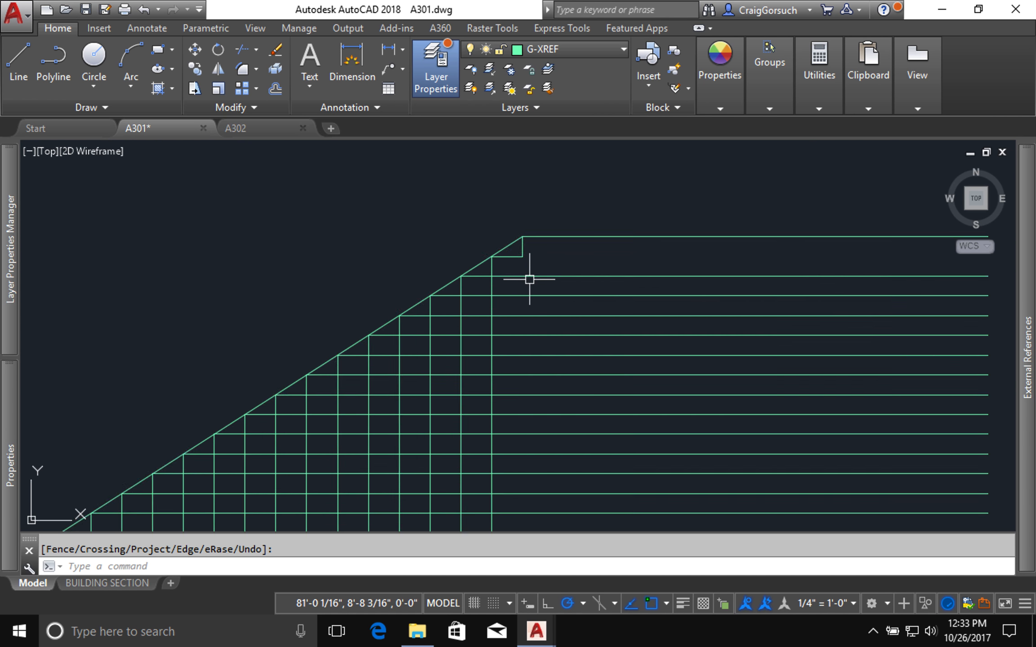
scroll(529, 279, "up", 4)
type("m")
key("Return")
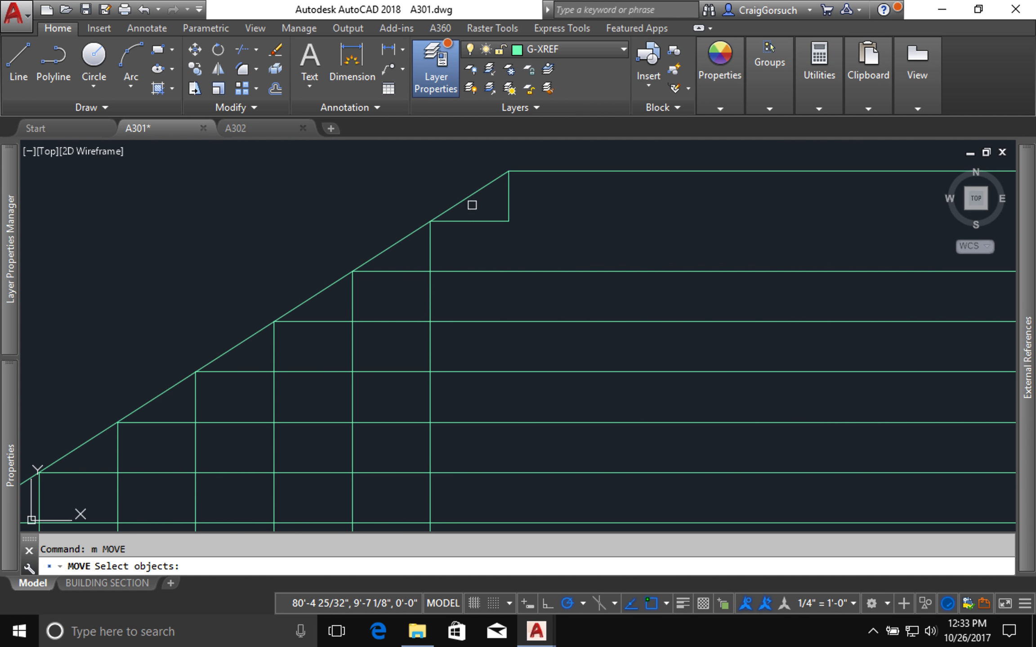
left_click(441, 199)
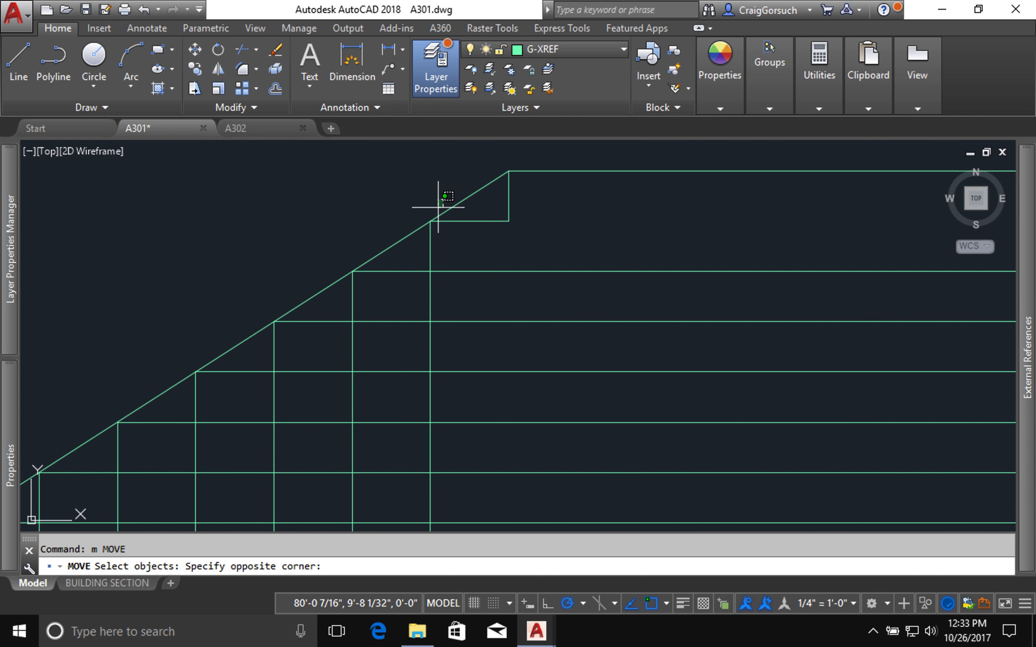
left_click(438, 208)
left_click(455, 206)
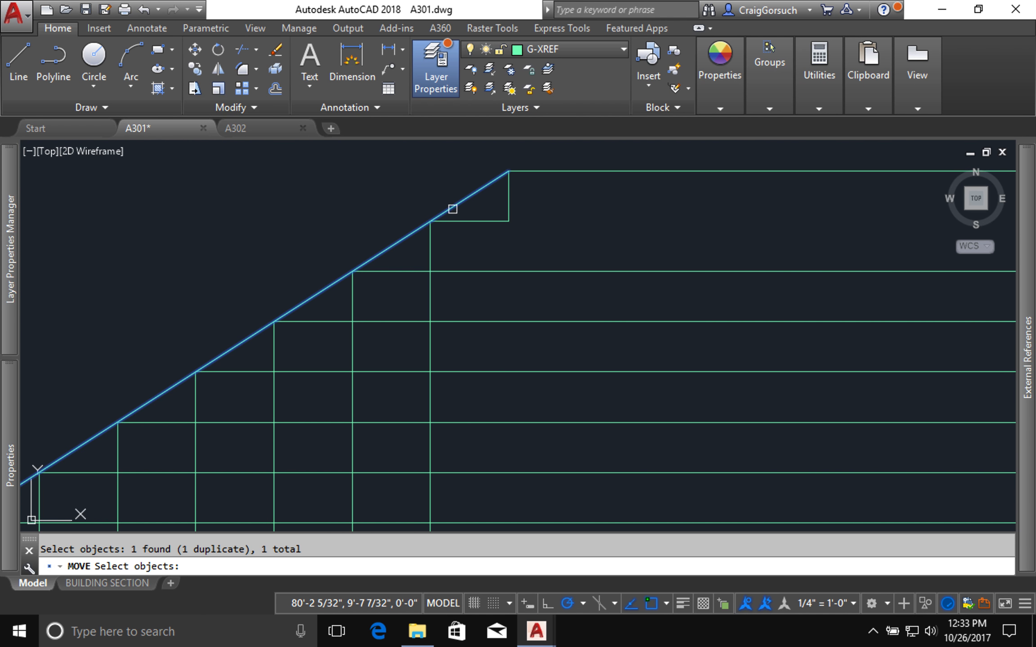
key("Return")
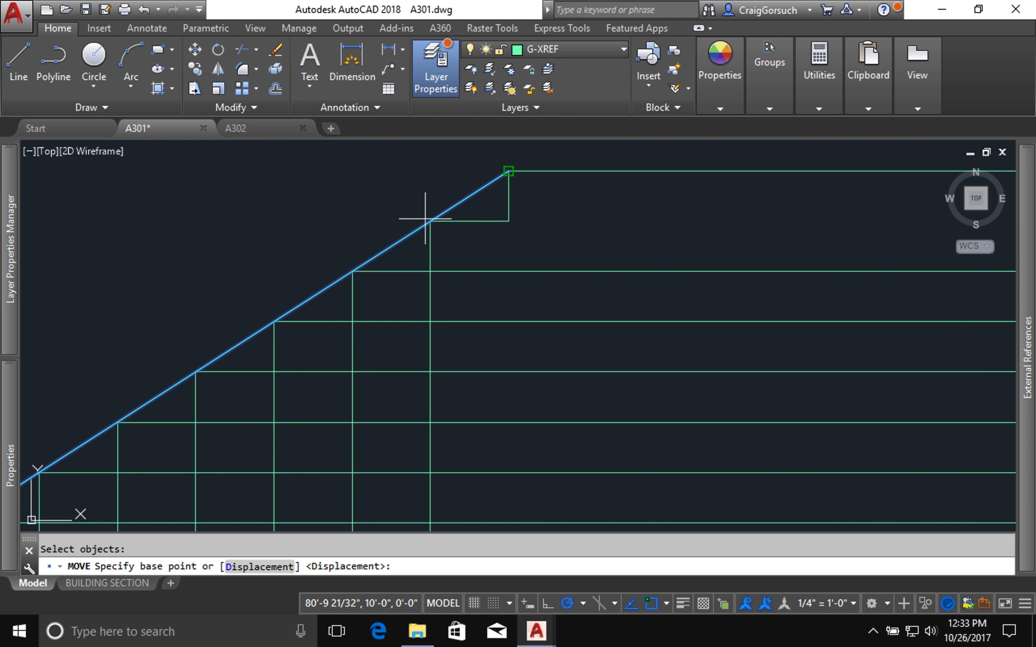
left_click(430, 220)
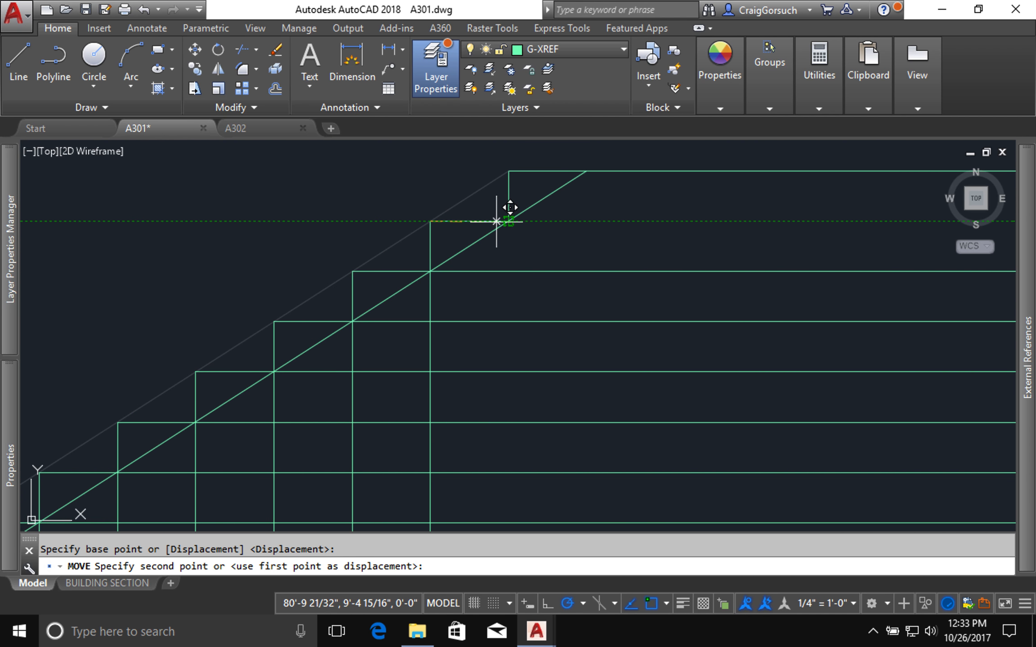
left_click(498, 222)
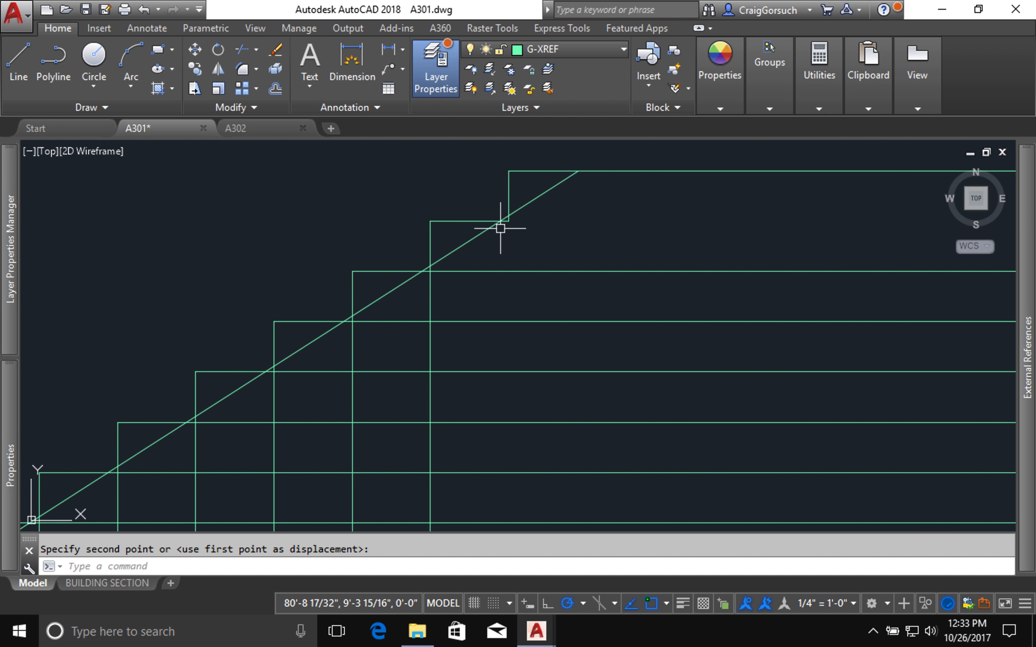
Step: Move the diagonal again from its crossing with the highest tread so it passes exactly through the top riser's lower endpoint
type("m")
key("Return")
left_click(499, 225)
left_click(476, 232)
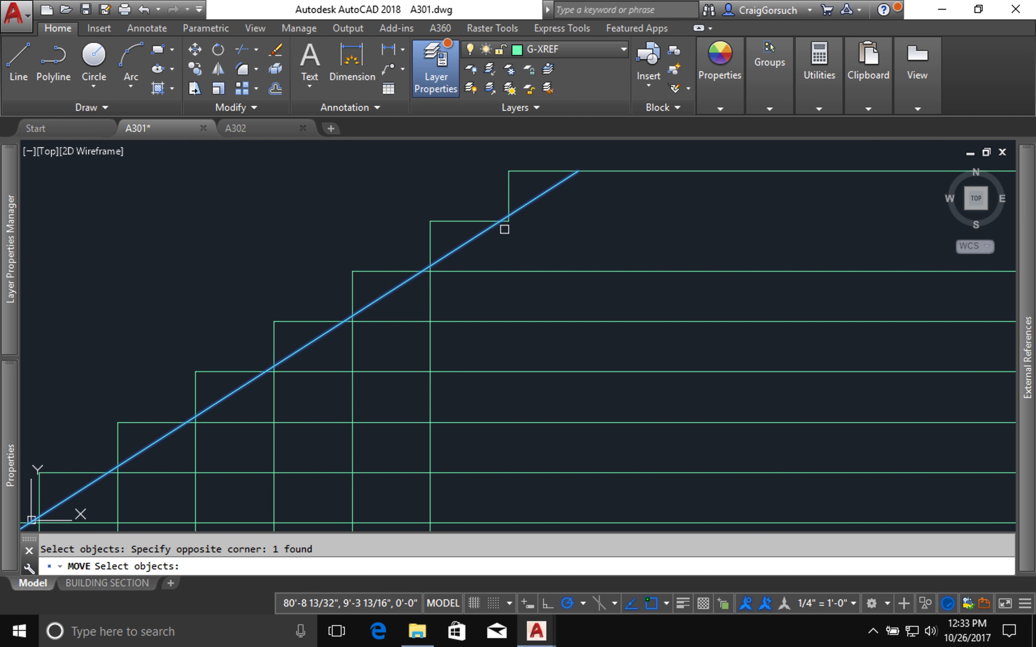
key("Return")
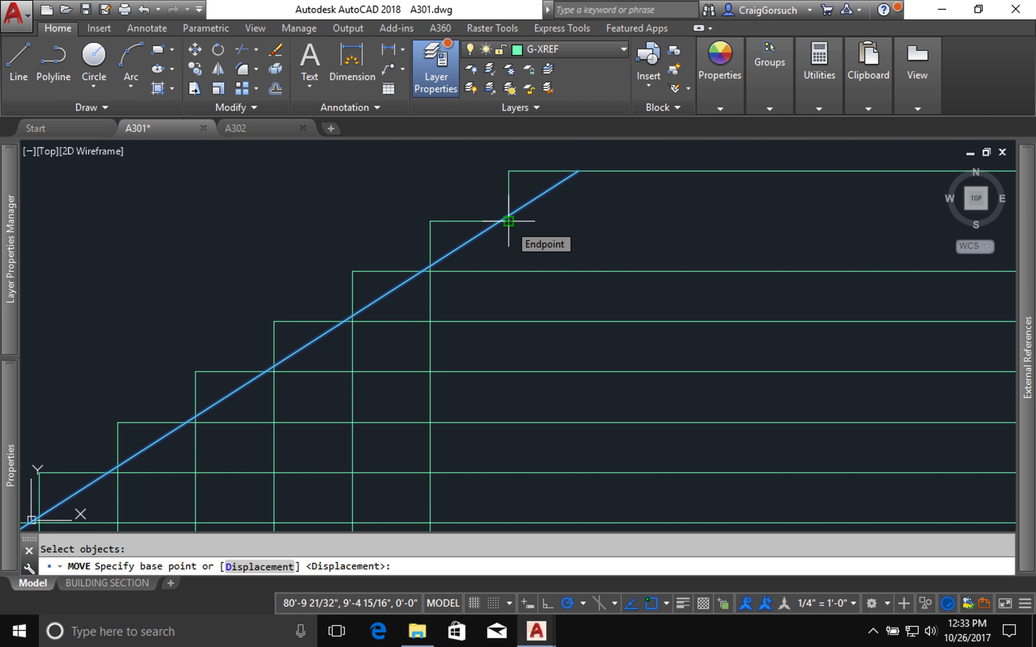
left_click(503, 221)
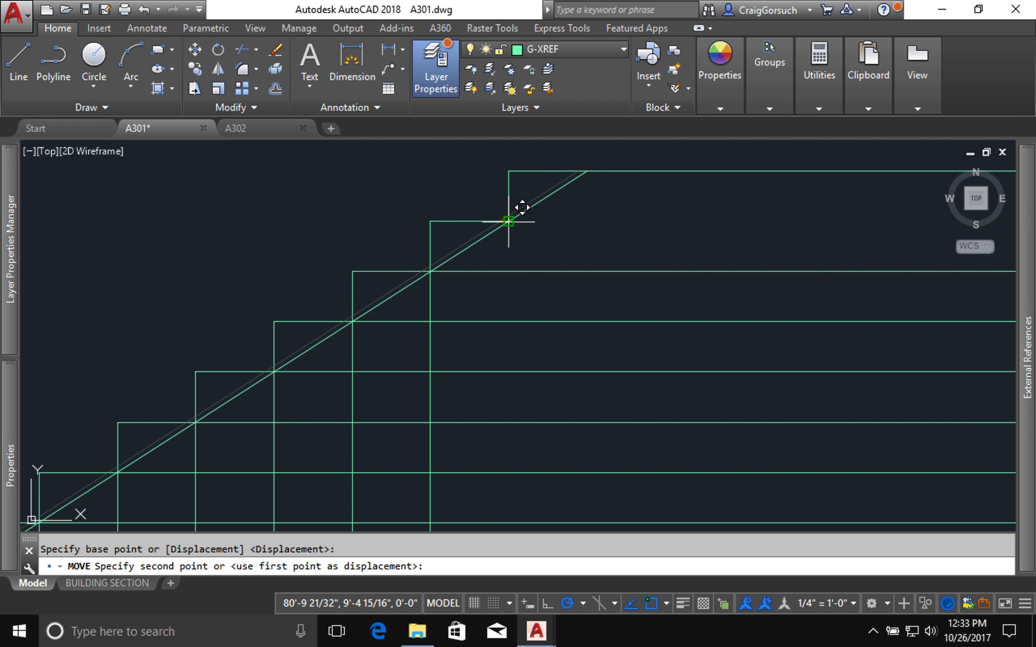
left_click(508, 221)
Step: Trim the horizontal and vertical grid lines below the moved diagonal, using it as the cutting edge and keeping the first riser
type("tr")
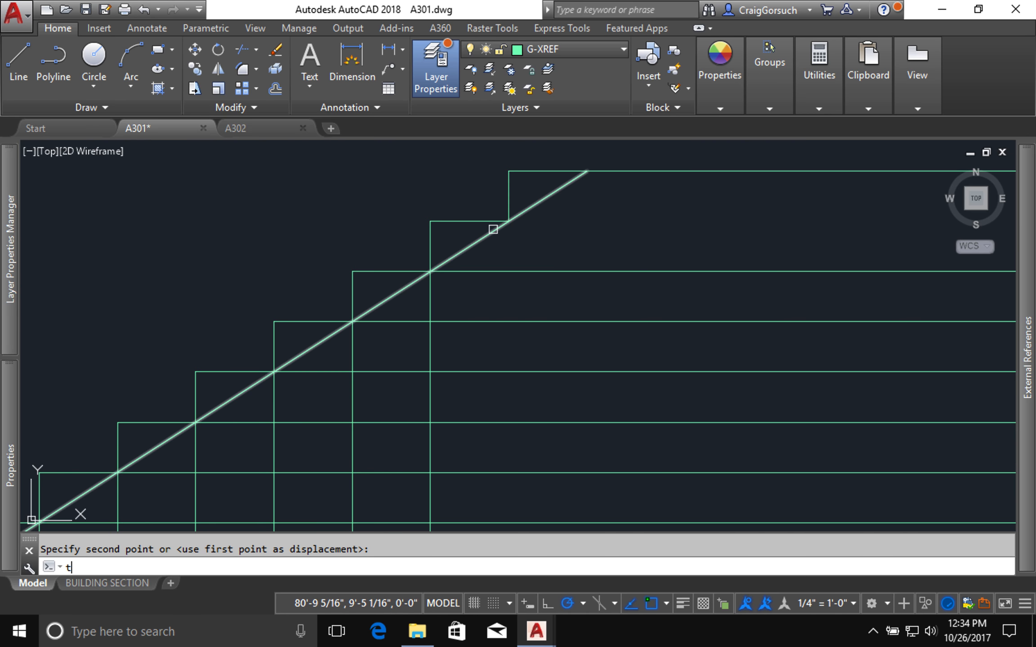
key("Return")
left_click(477, 243)
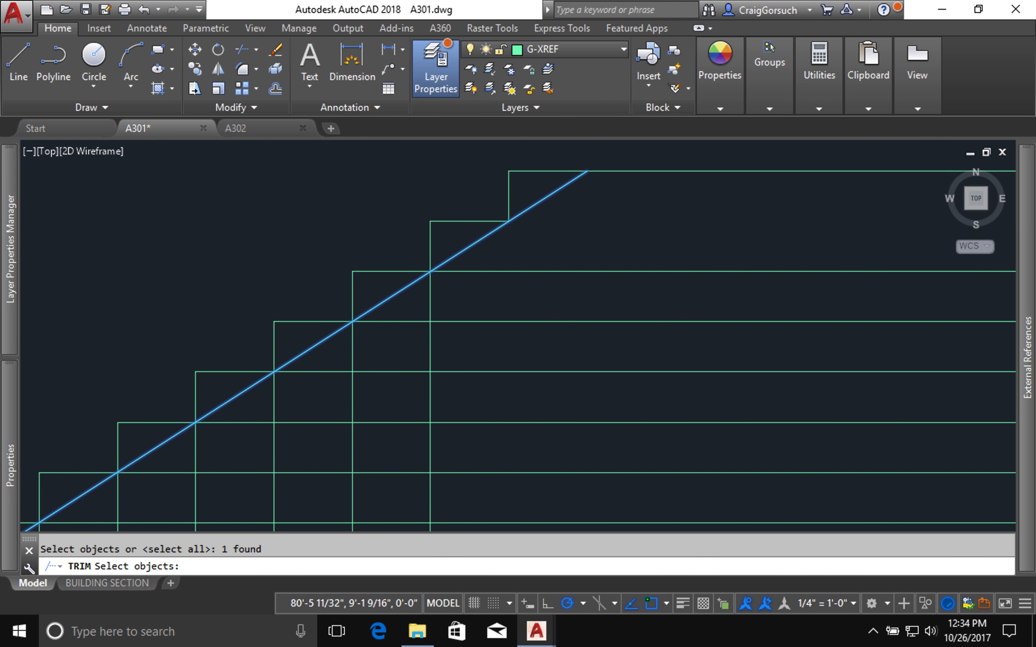
scroll(478, 244, "up", 5)
scroll(478, 246, "down", 10)
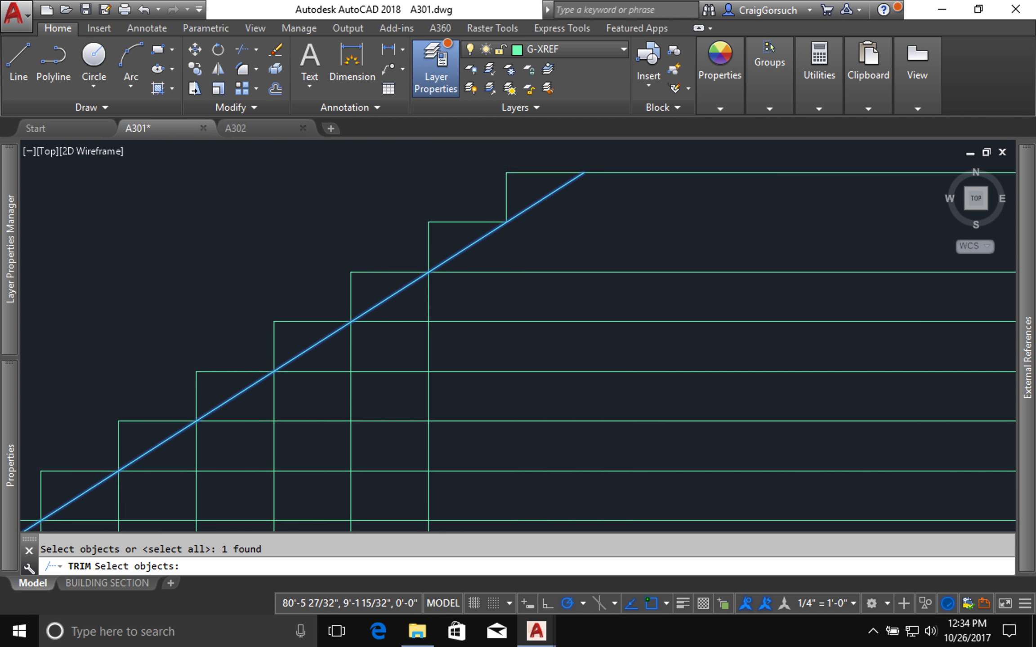
key("Return")
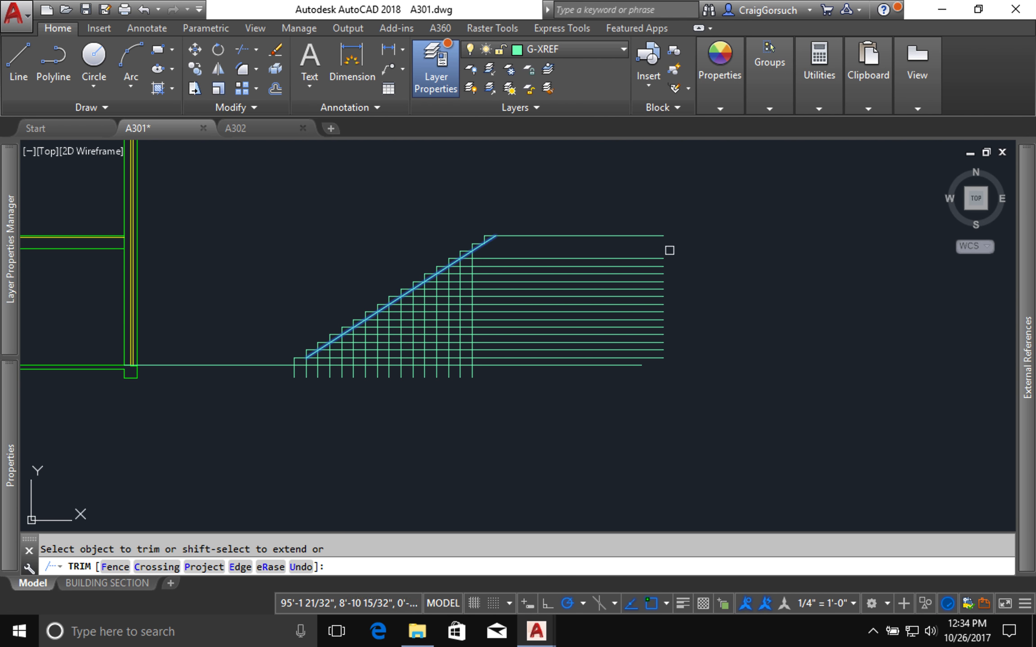
left_click(671, 247)
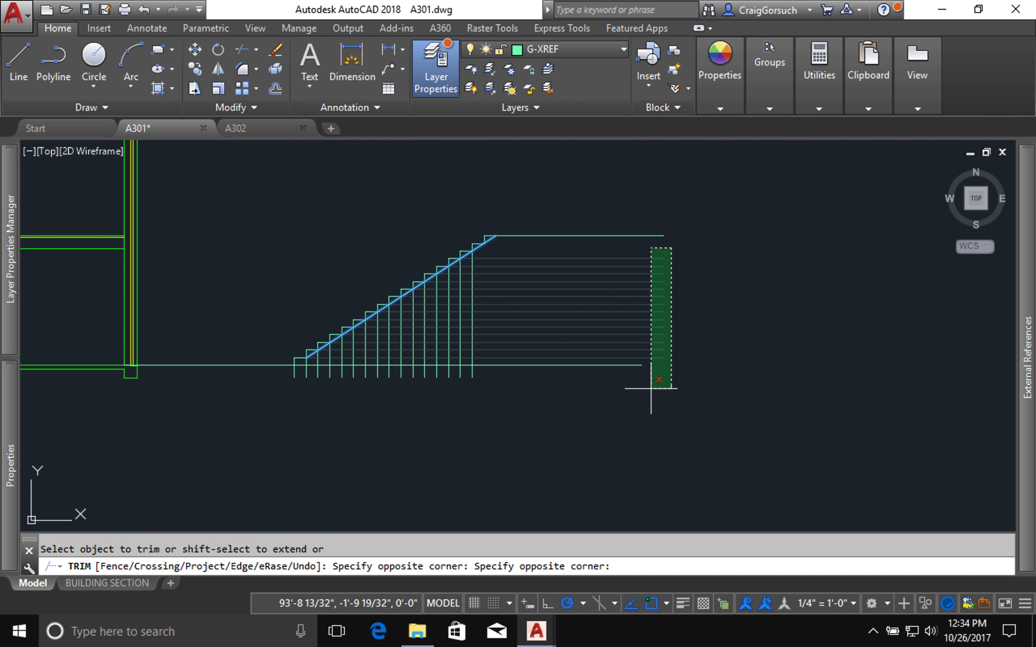
left_click(655, 403)
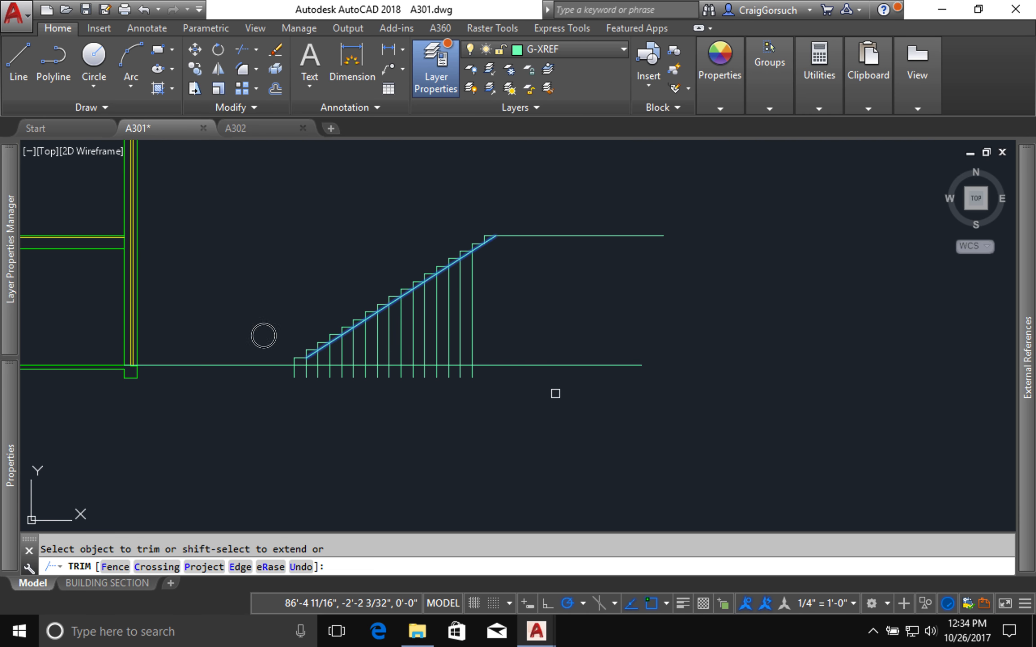
left_click(555, 403)
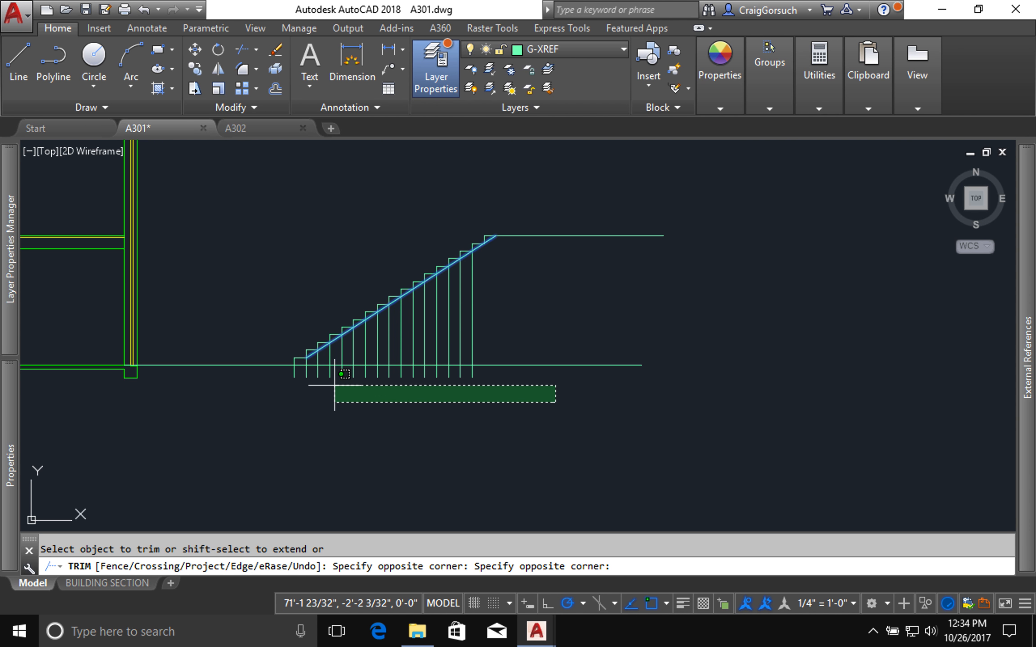
left_click(301, 371)
Step: Erase the diagonal line beneath the stepped stair profile
scroll(302, 372, "up", 2)
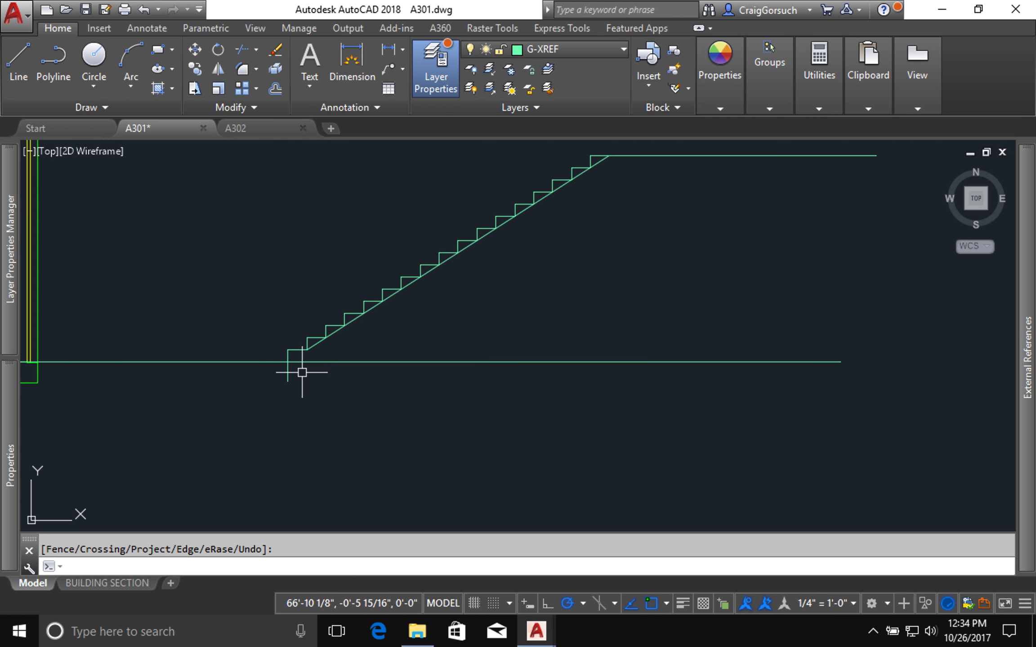
scroll(303, 372, "up", 2)
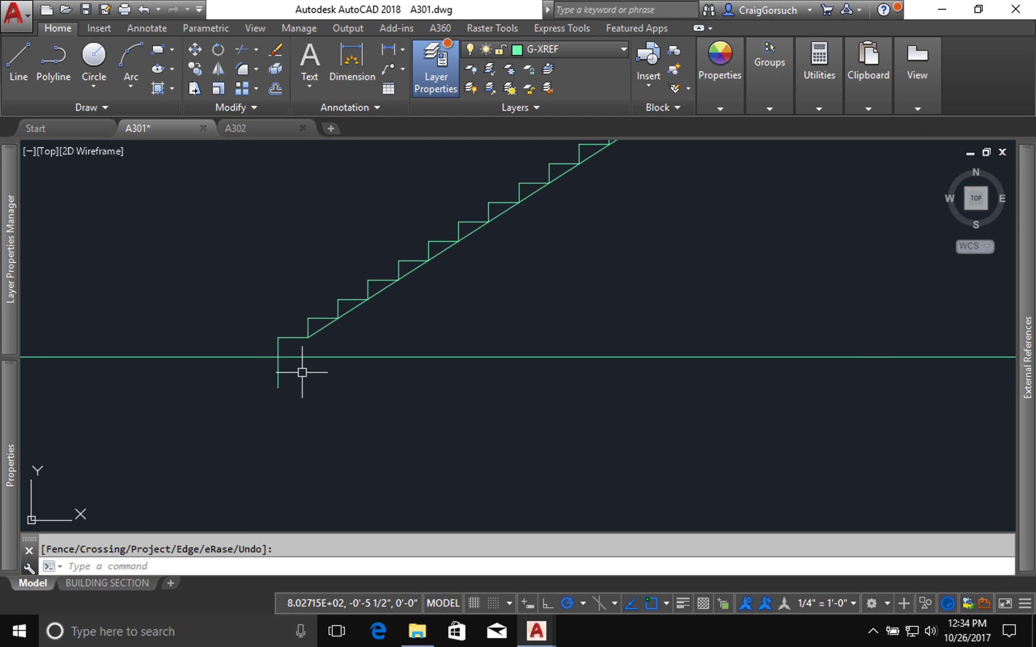
left_click(324, 330)
key("Return")
type("e")
key("Return")
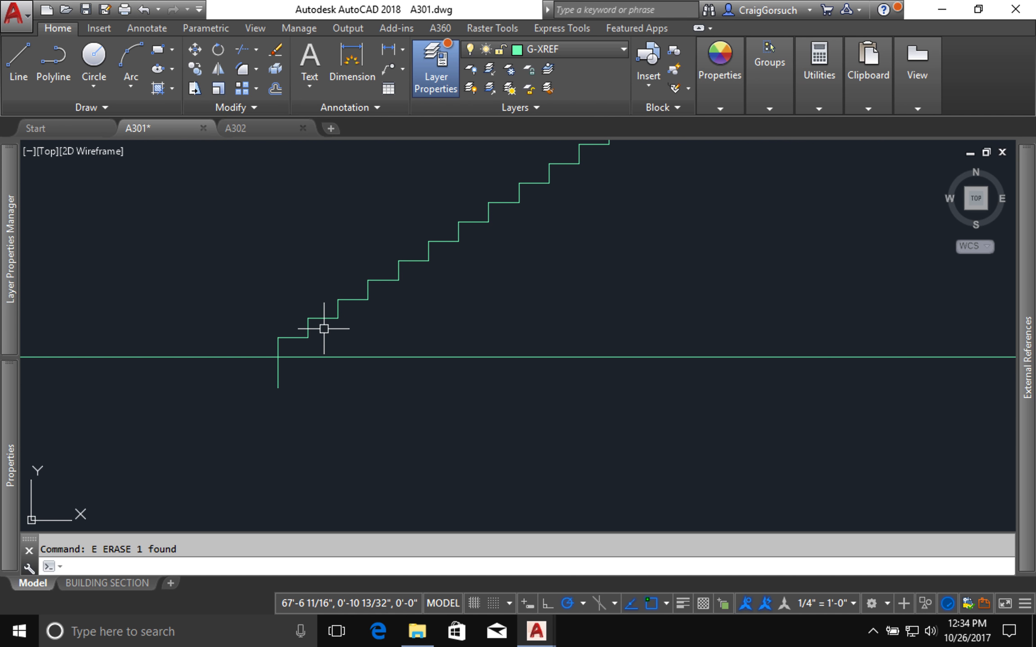
Step: Trim off the part of the bottom riser that extends below the lower floor line
type("tr")
key("Return")
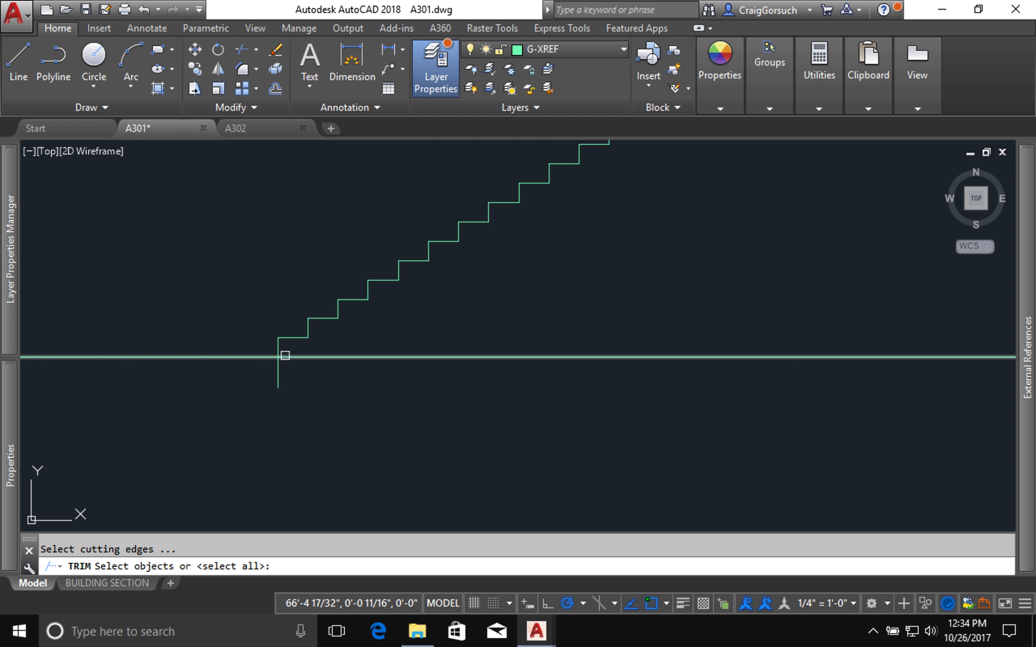
key("Return")
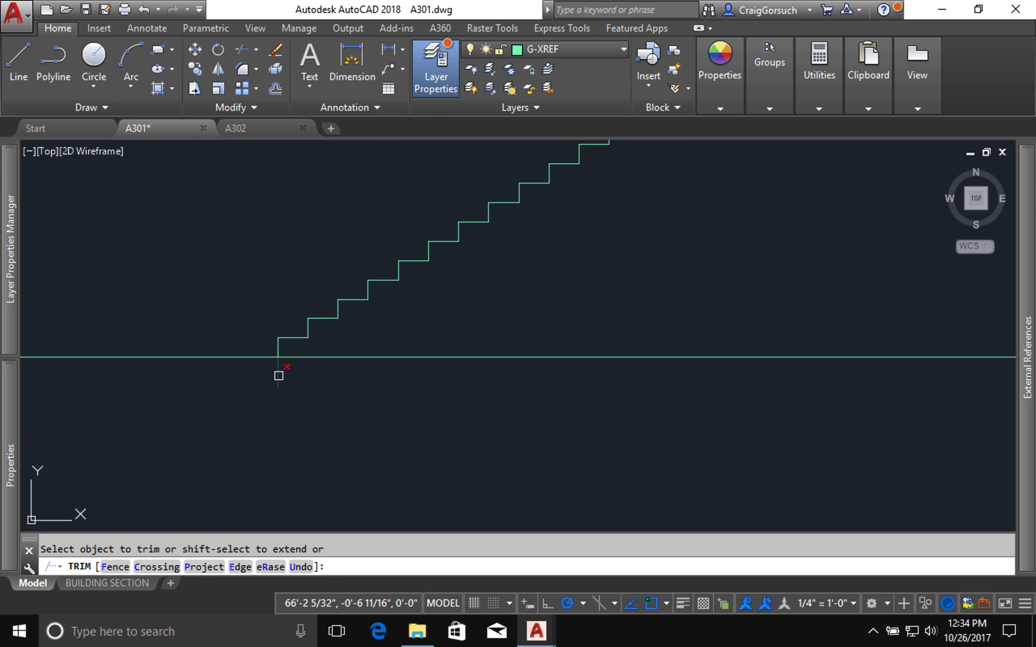
key("Return")
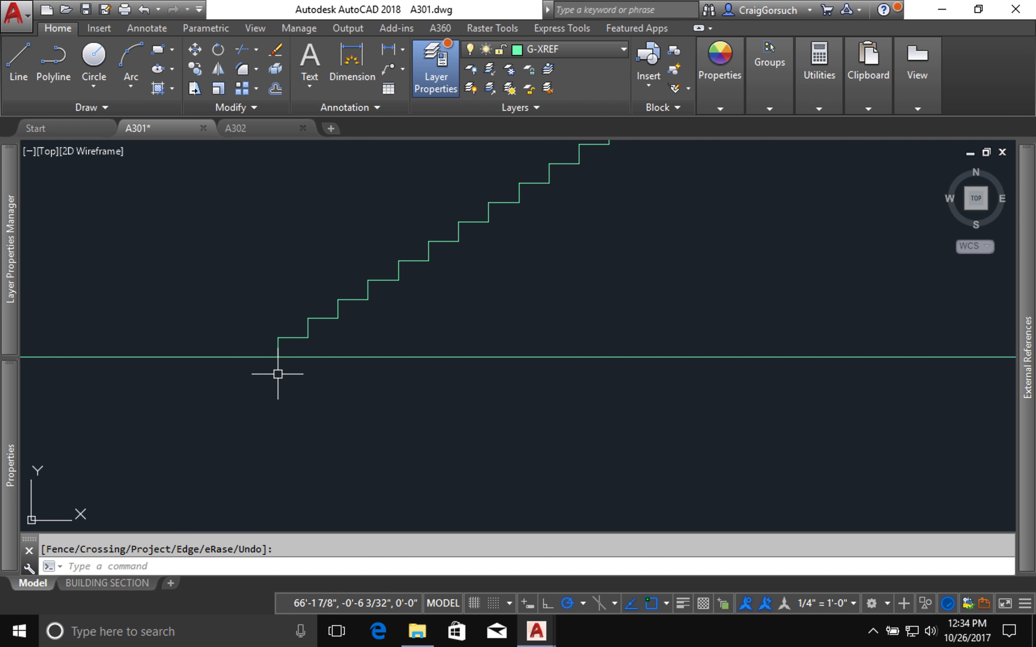
left_click(294, 331)
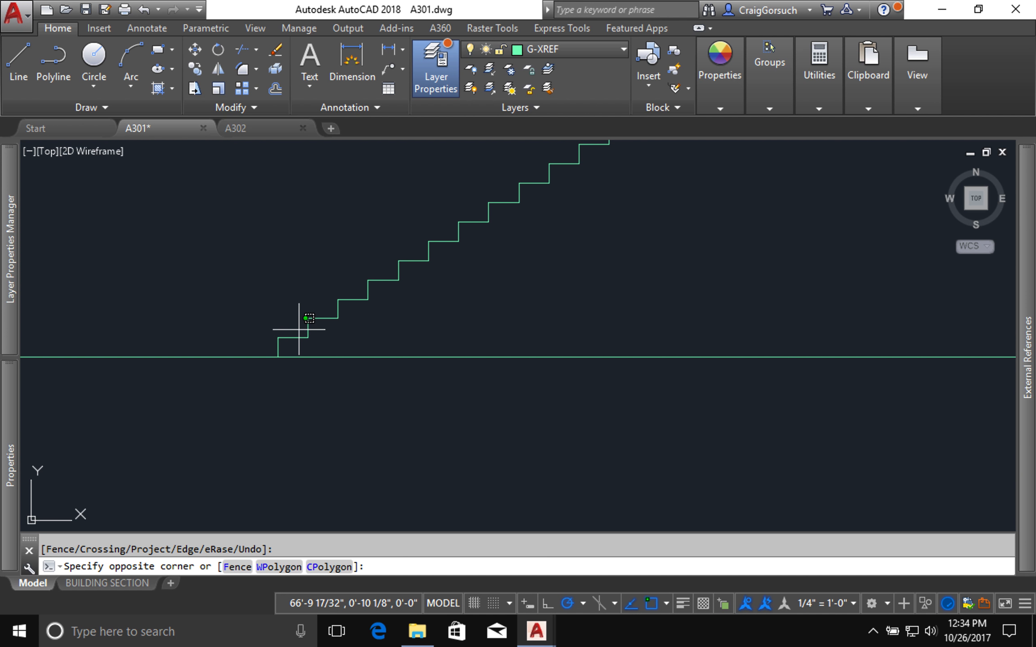
left_click(285, 343)
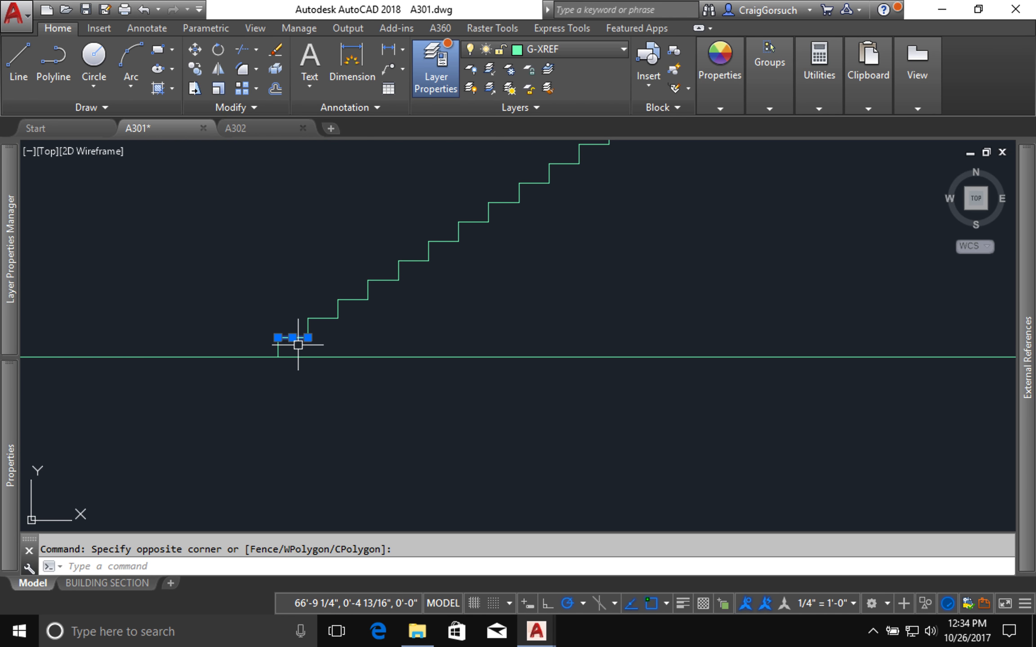
scroll(297, 345, "up", 6)
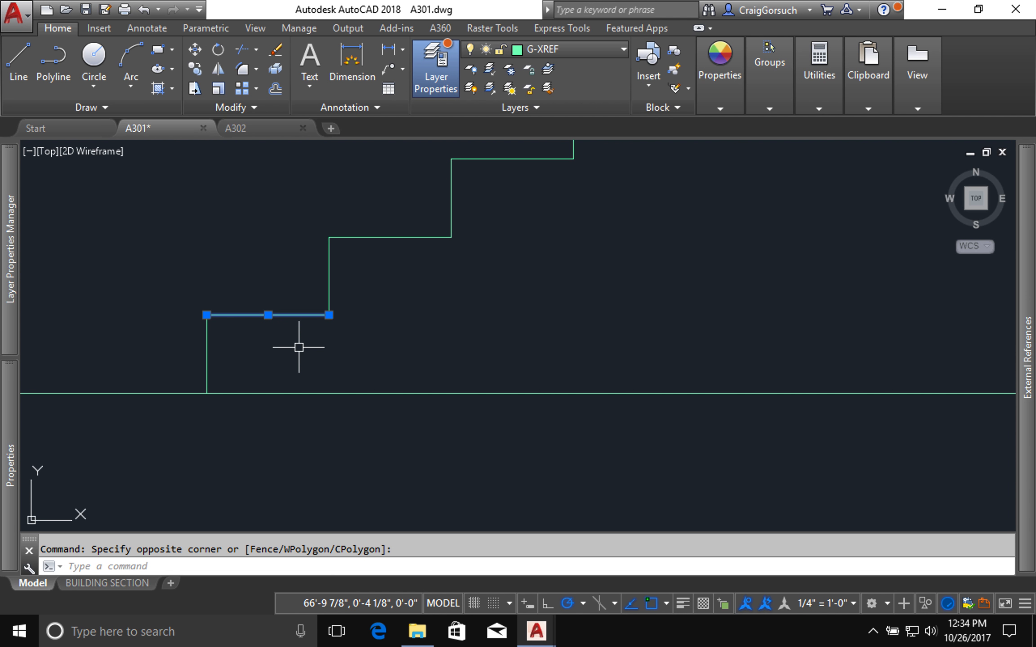
key("Escape")
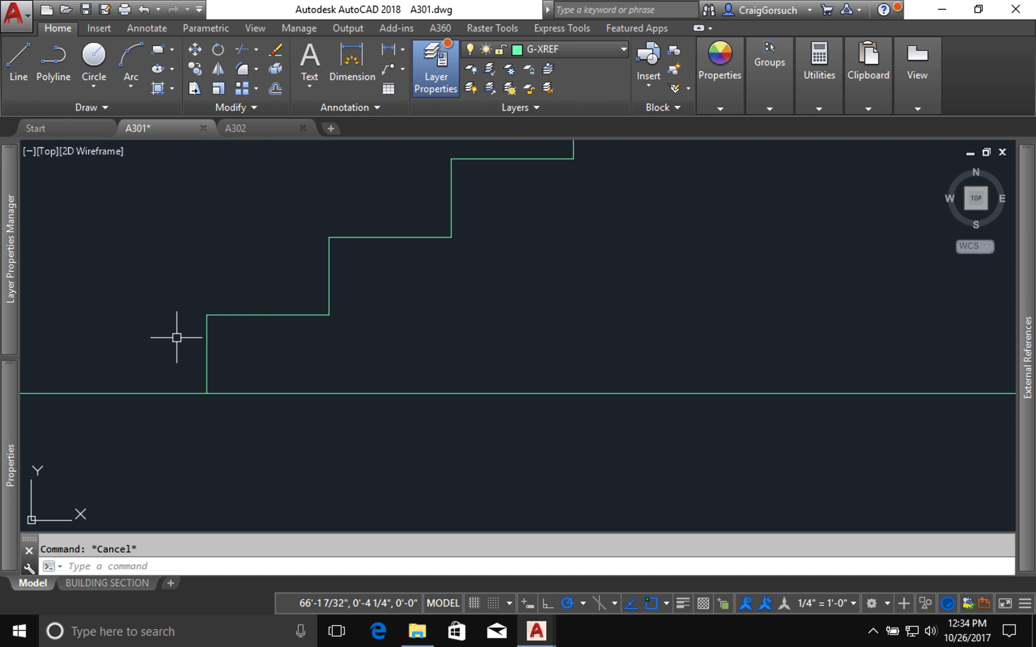
left_click(207, 337)
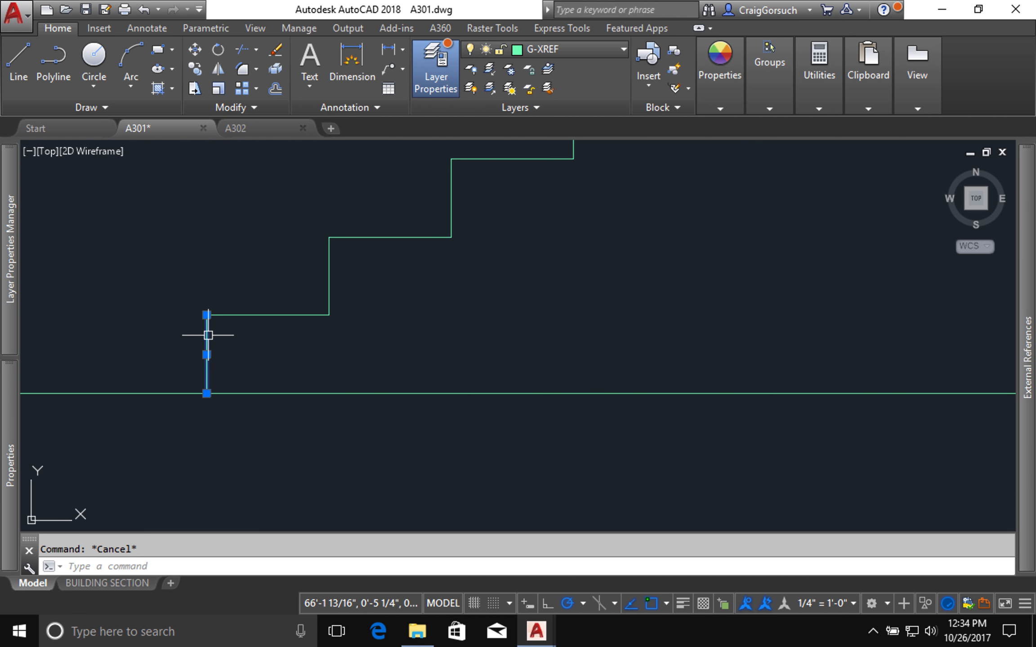
key("Escape")
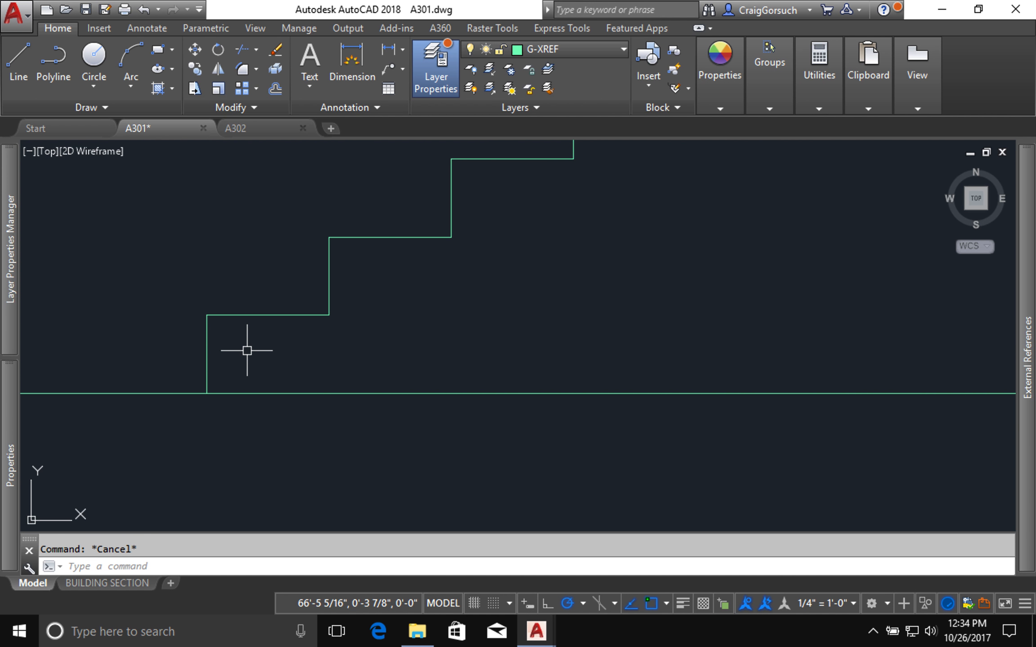
Step: Measure the height of the bottom riser from the lower floor line to the first tread
type("di")
key("Return")
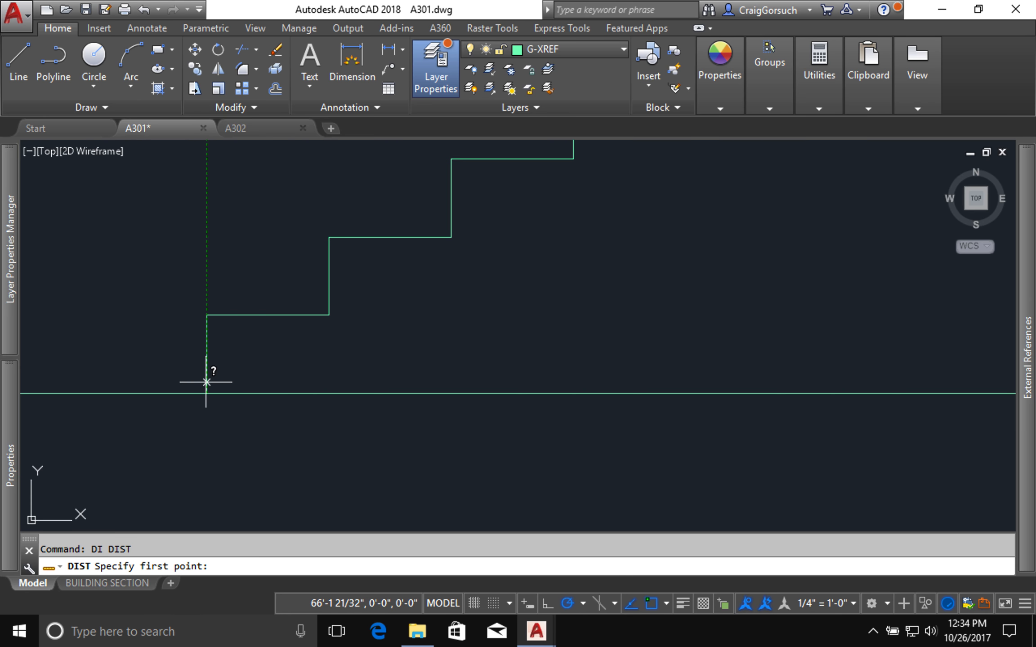
left_click(206, 382)
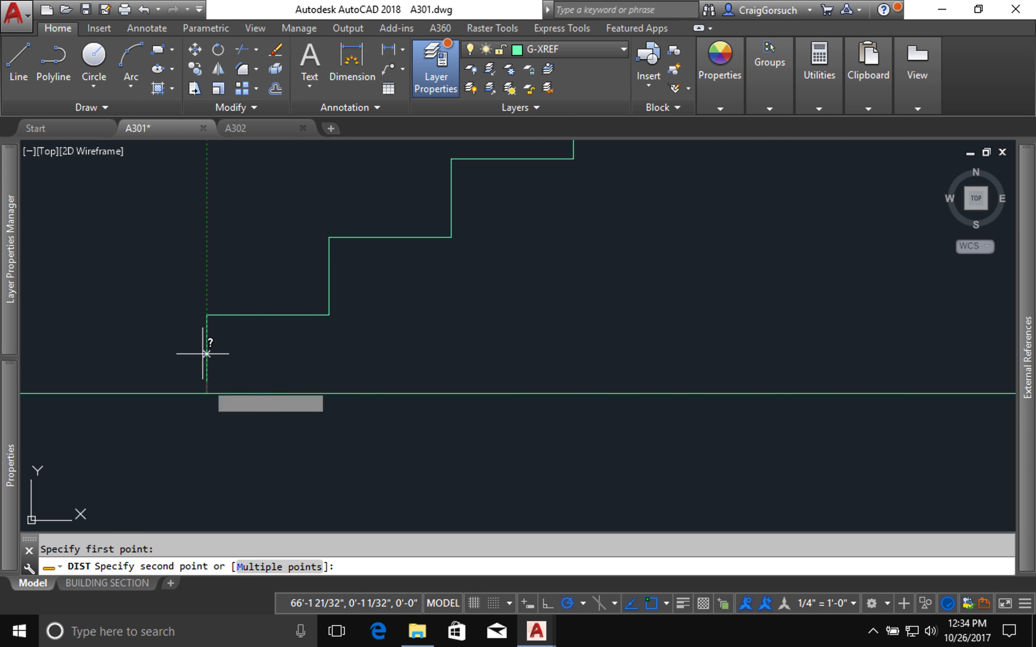
left_click(207, 315)
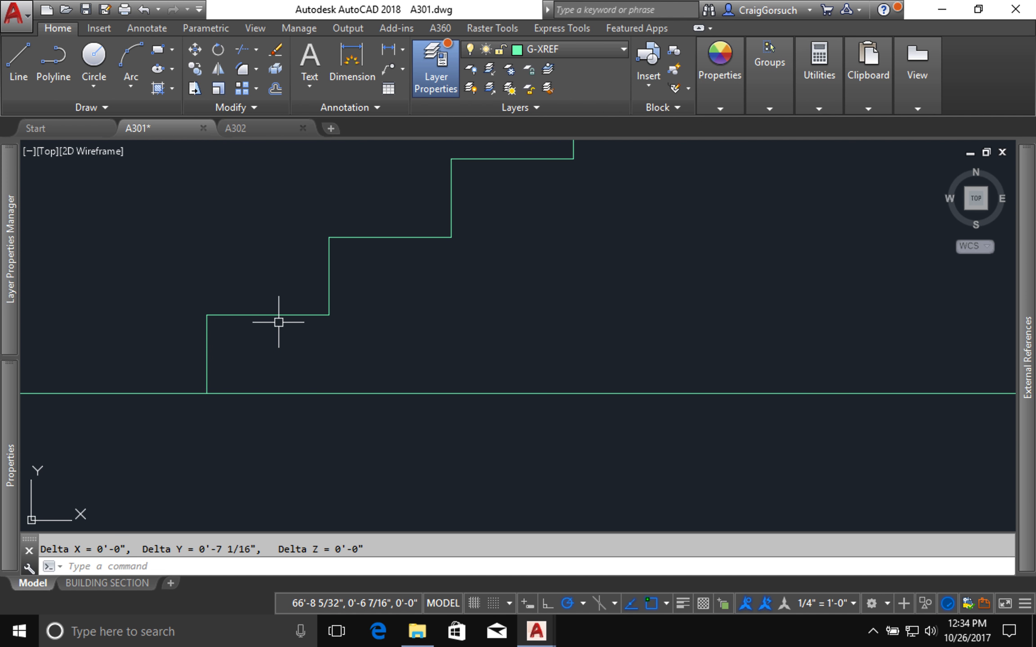
Step: Set the drawing's length precision to 0'-0 1/256"
type("un")
key("Return")
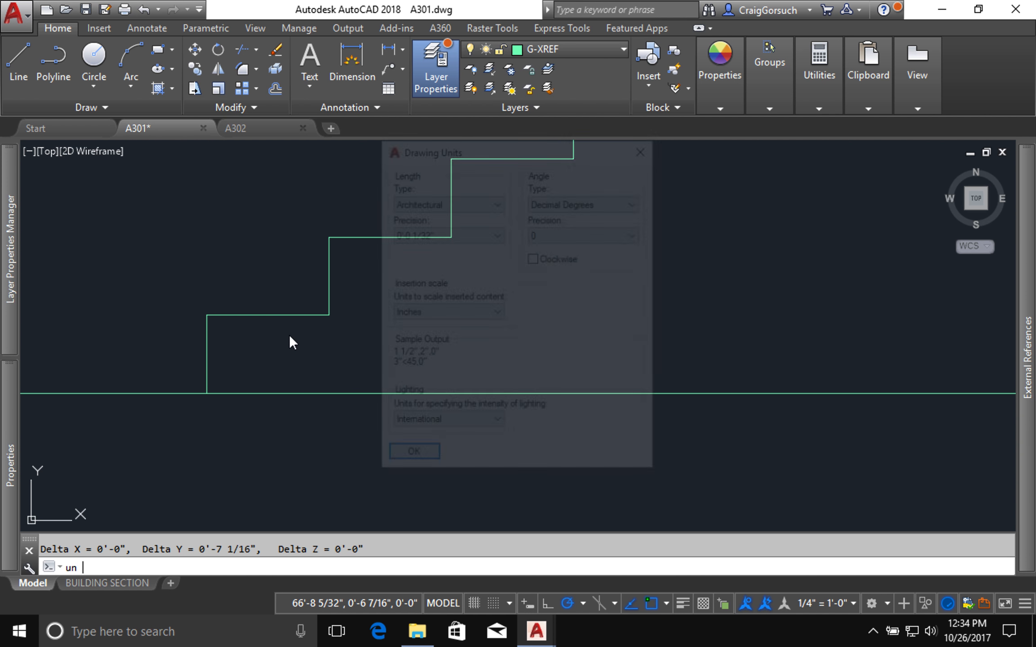
left_click(448, 234)
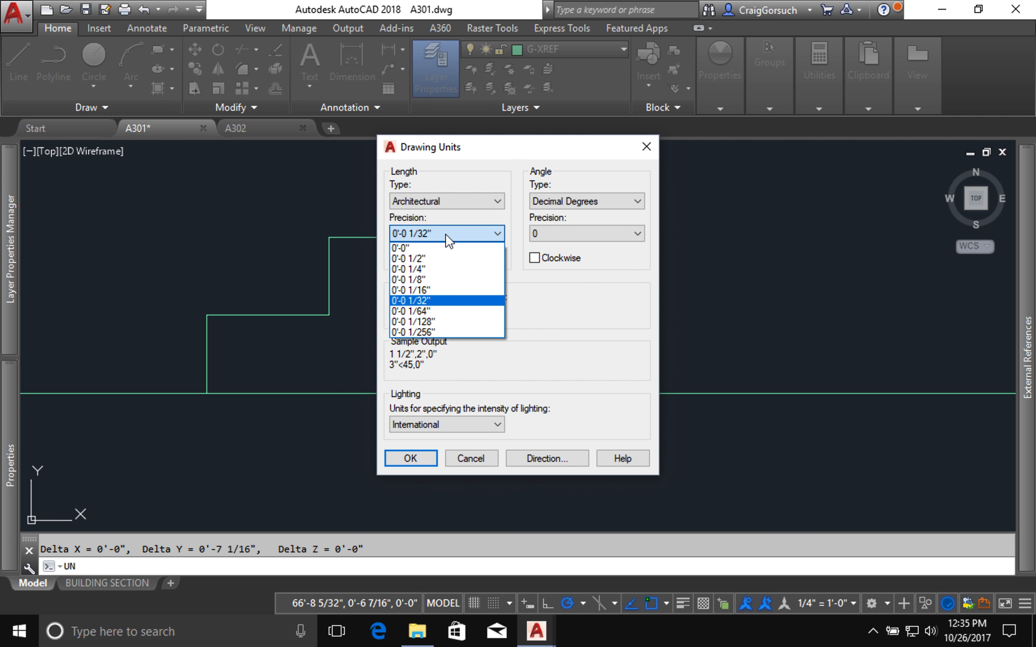
left_click(439, 332)
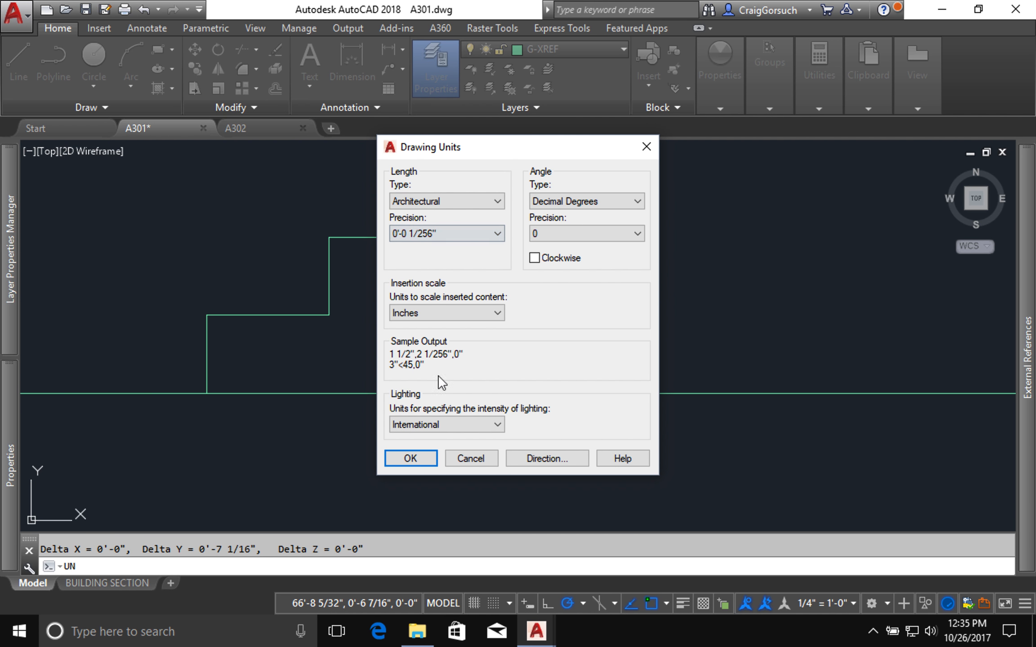
left_click(423, 458)
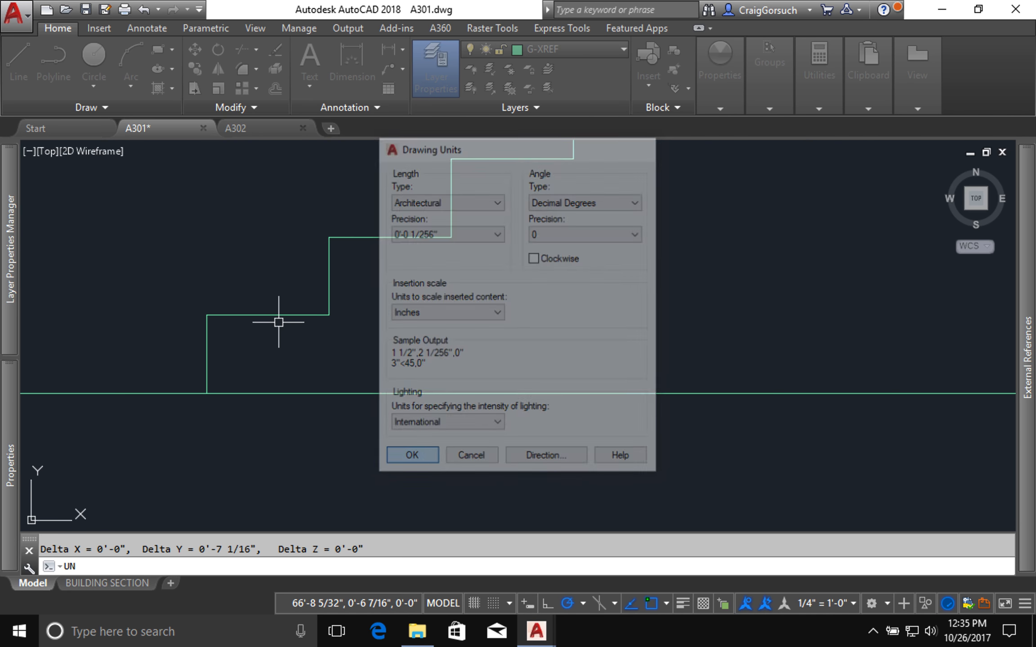
Step: Measure the bottom riser's height again from the lower floor line to the first tread
type("di")
key("Return")
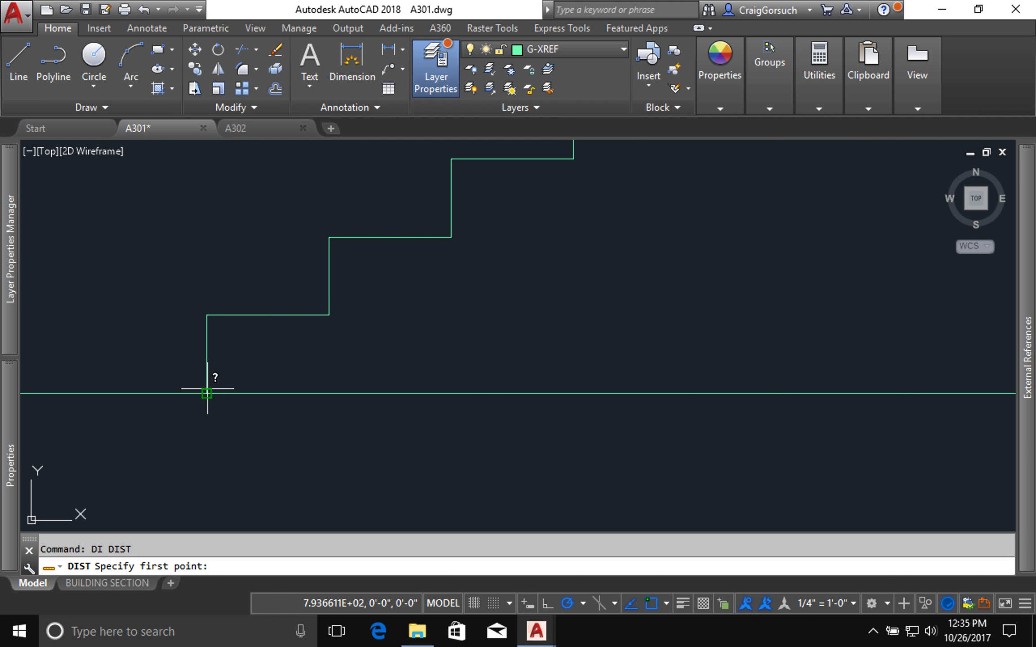
left_click(207, 389)
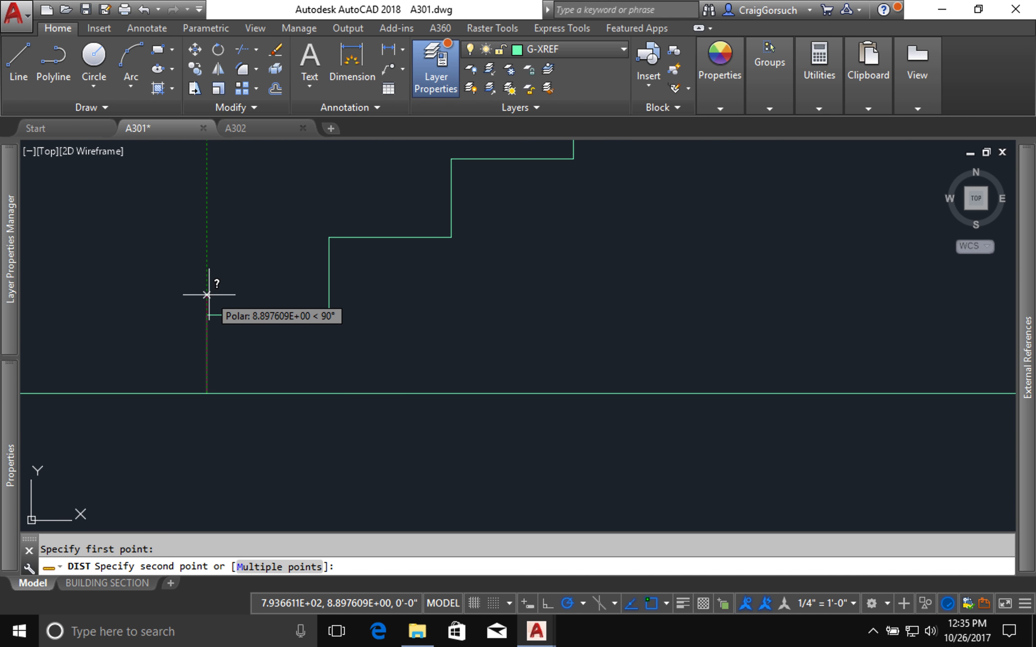
left_click(207, 315)
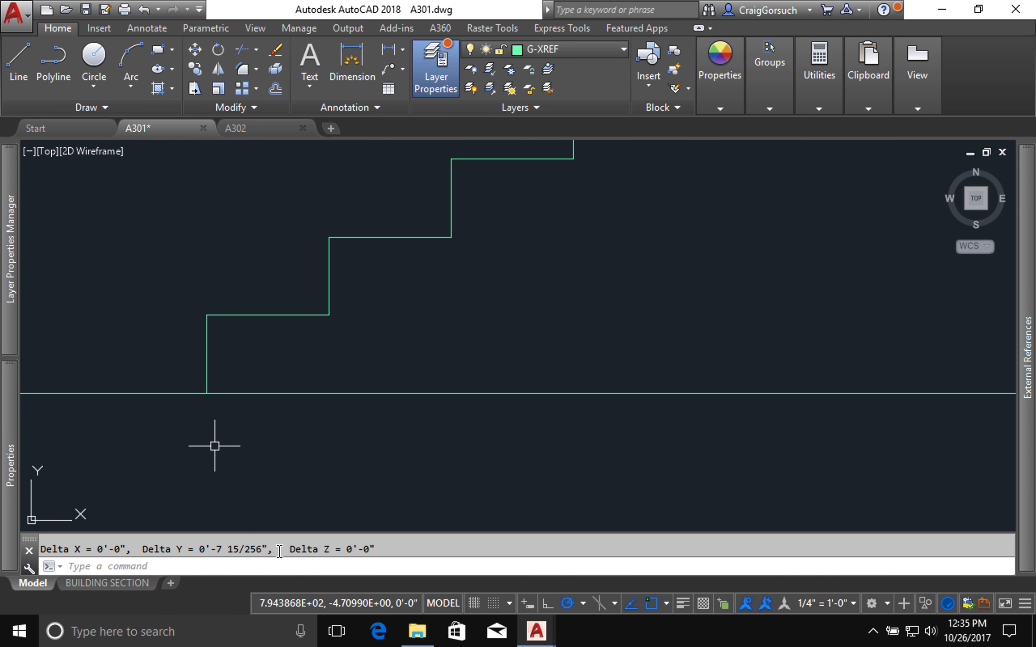
Step: Set the drawing's length precision to 0'-0 1/32"
type("un")
key("Return")
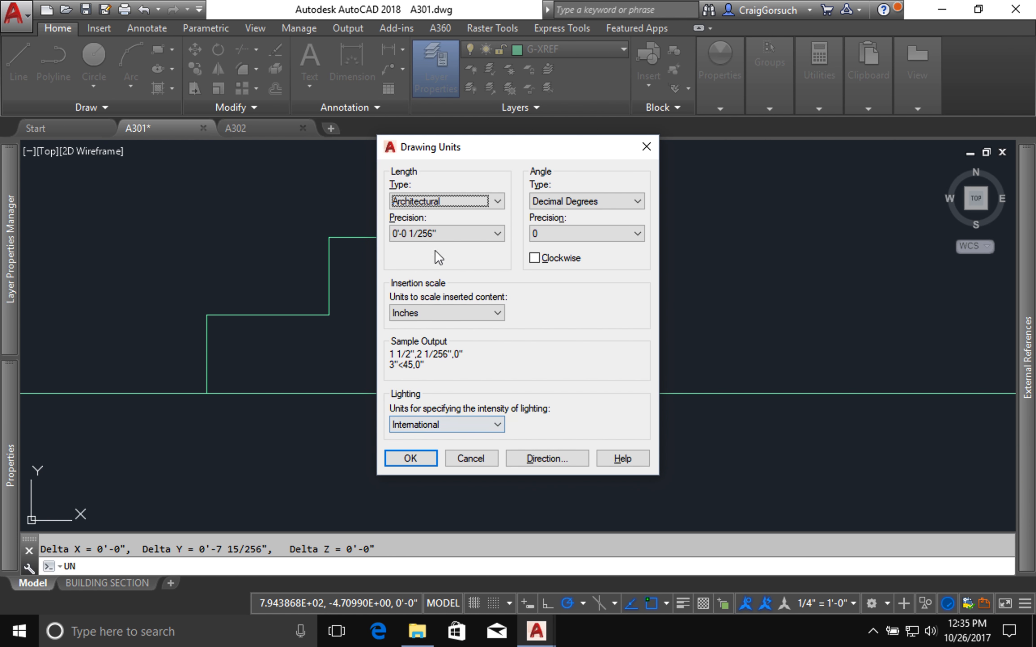
left_click(439, 234)
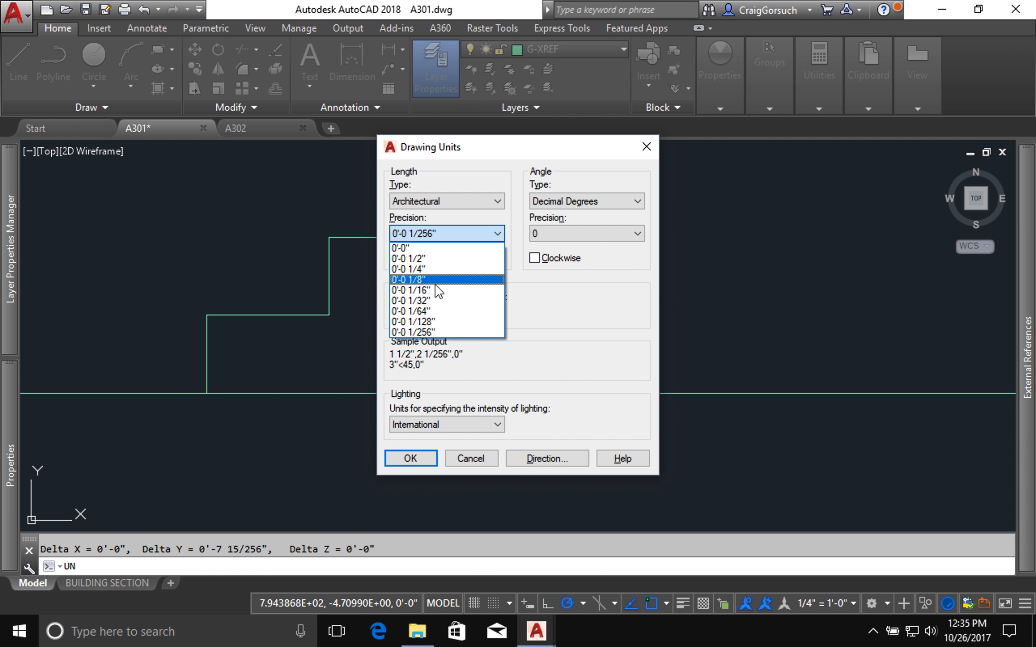
left_click(434, 299)
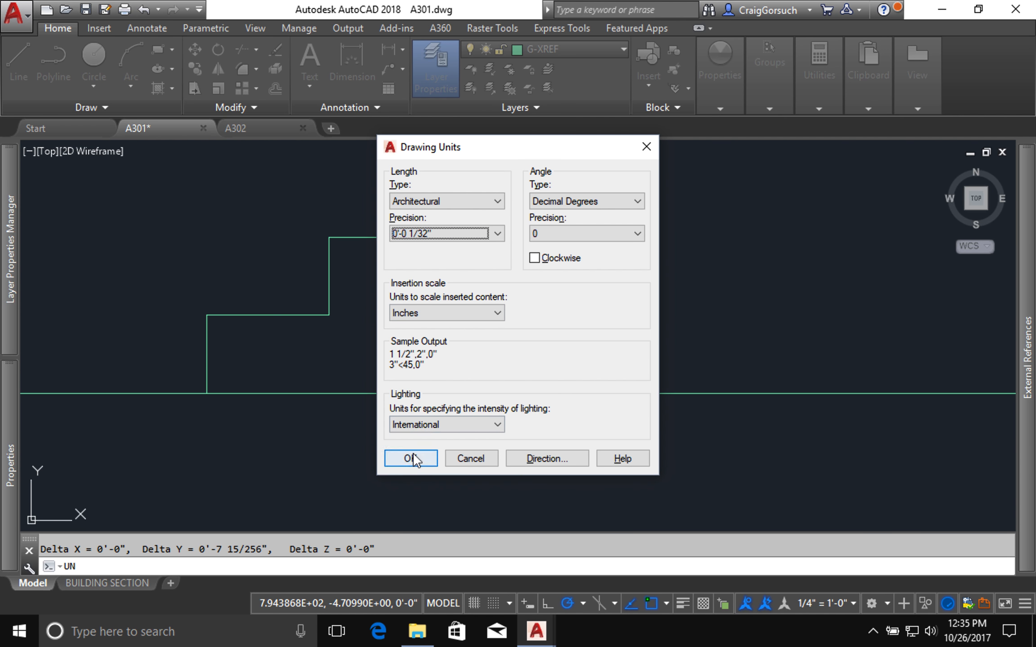
left_click(410, 458)
Step: Copy all the stair treads 1.5" straight down to give them a thickness line
scroll(407, 474, "up", 2)
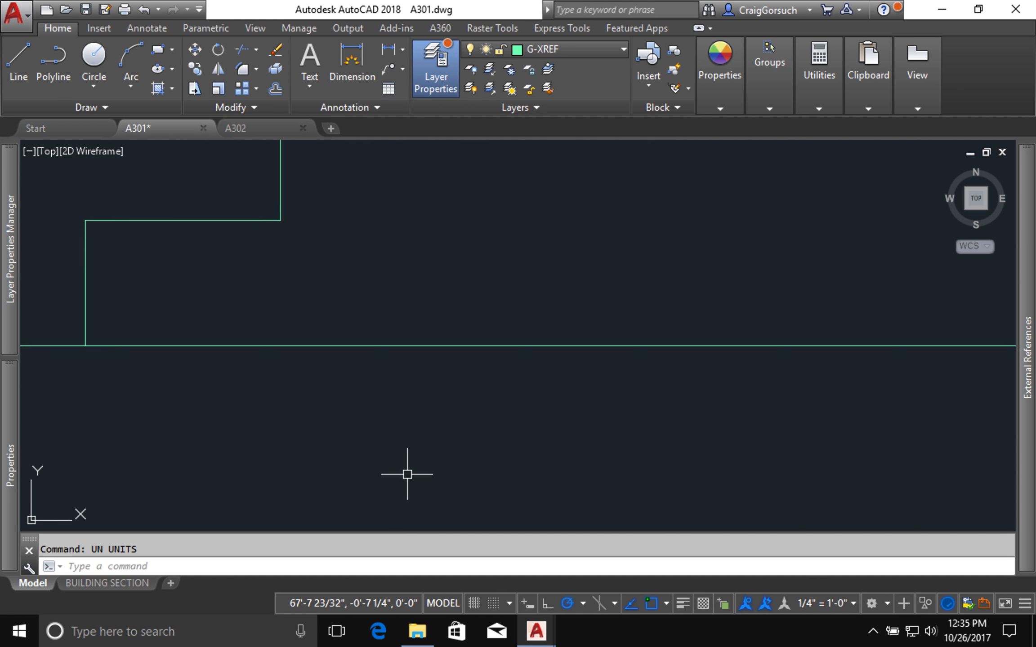
scroll(407, 474, "down", 8)
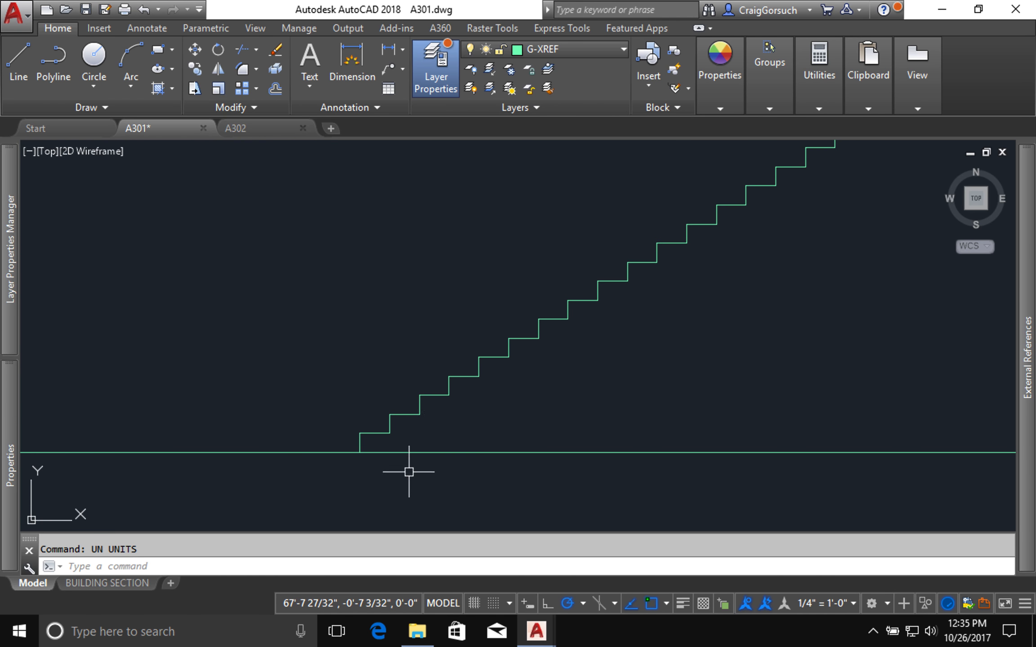
middle_click_drag(546, 326, 393, 398)
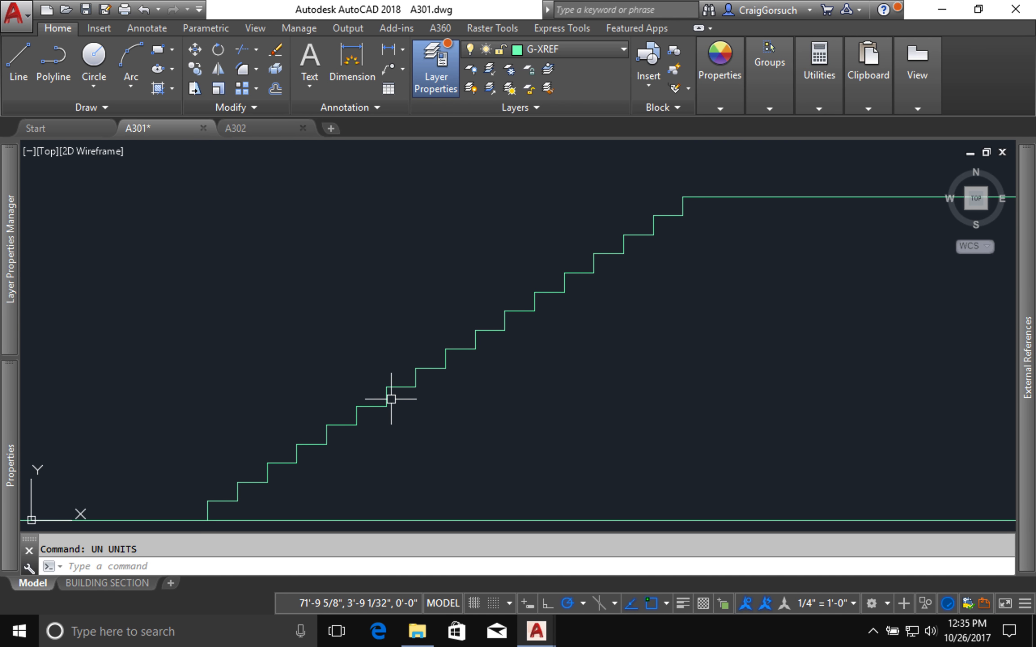
type("o")
key("Return")
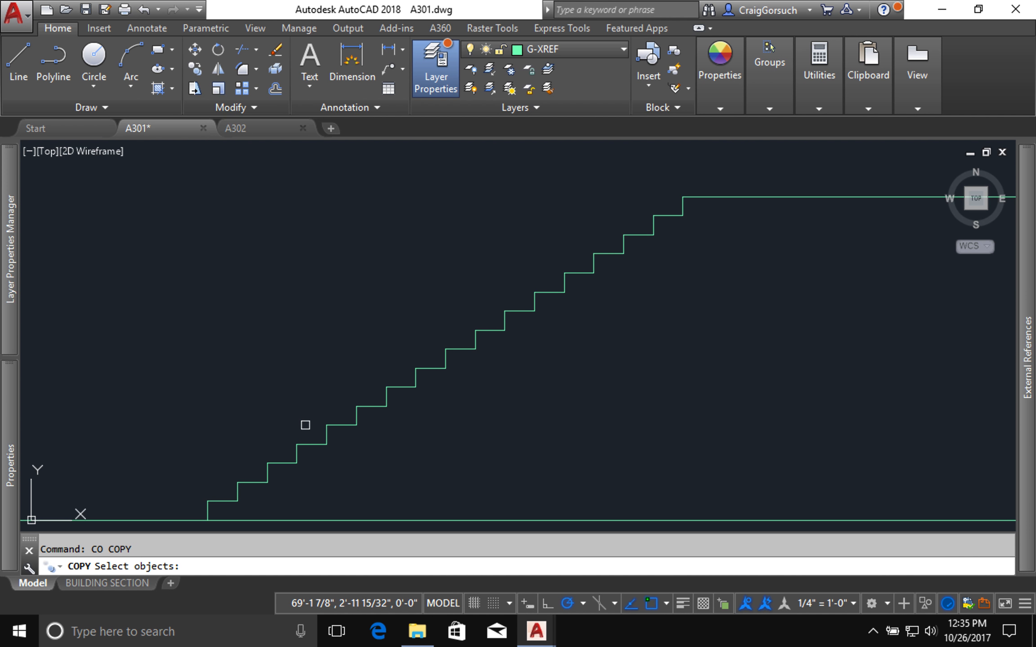
left_click(209, 503)
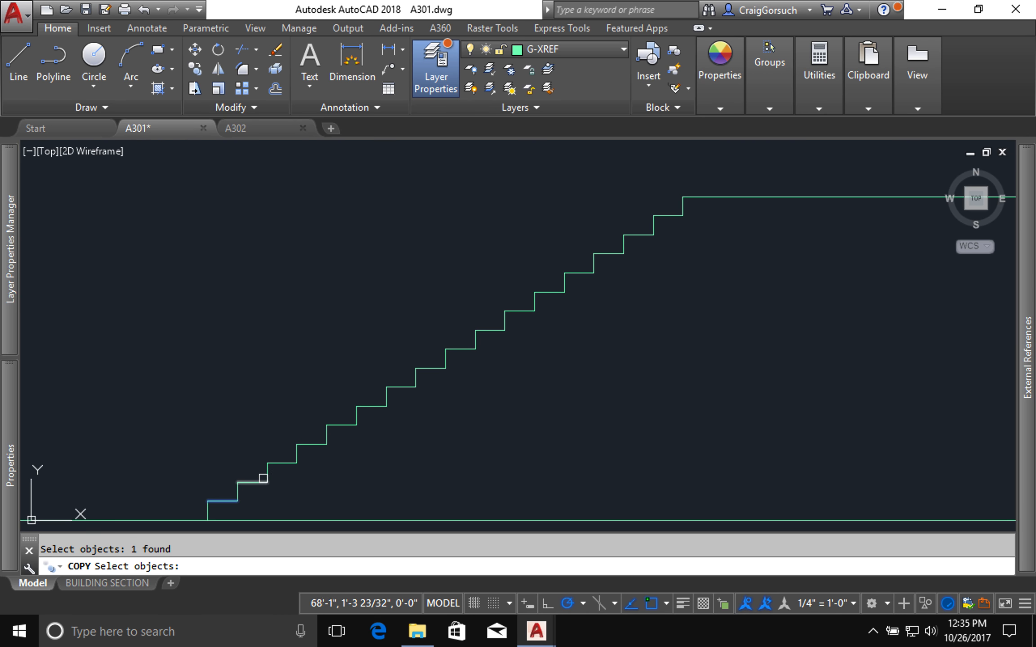
left_click(254, 483)
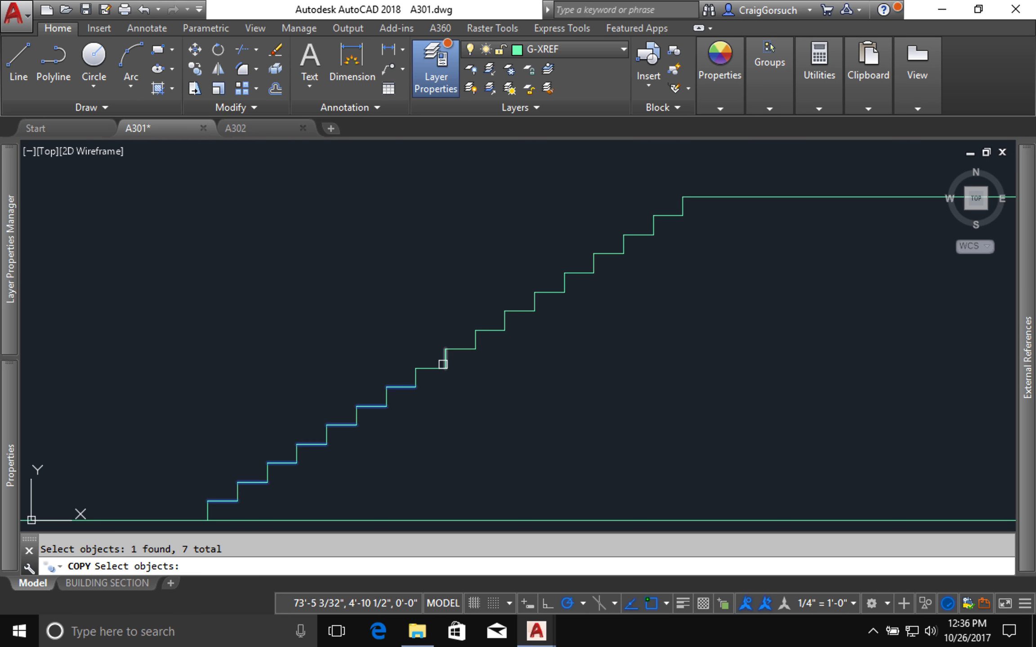
left_click(441, 366)
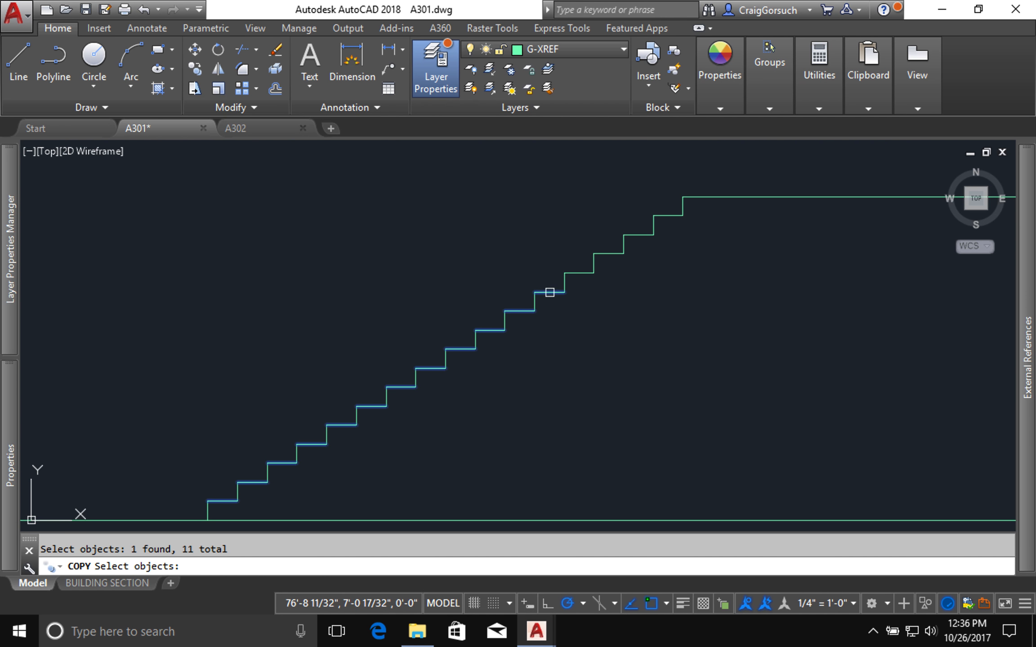
left_click(582, 263)
left_click(577, 277)
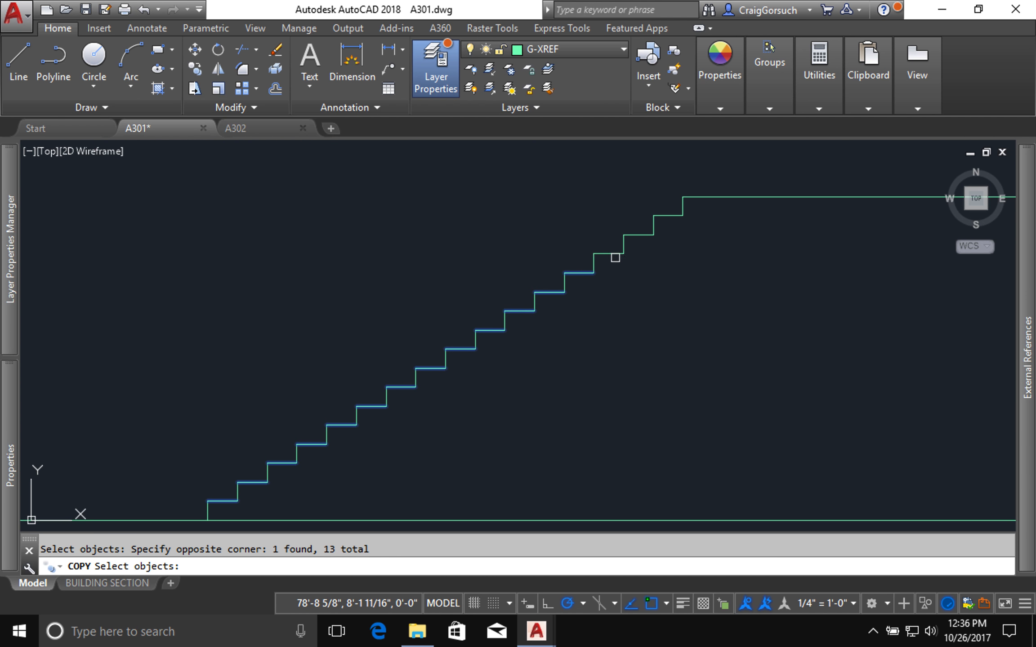
left_click(612, 246)
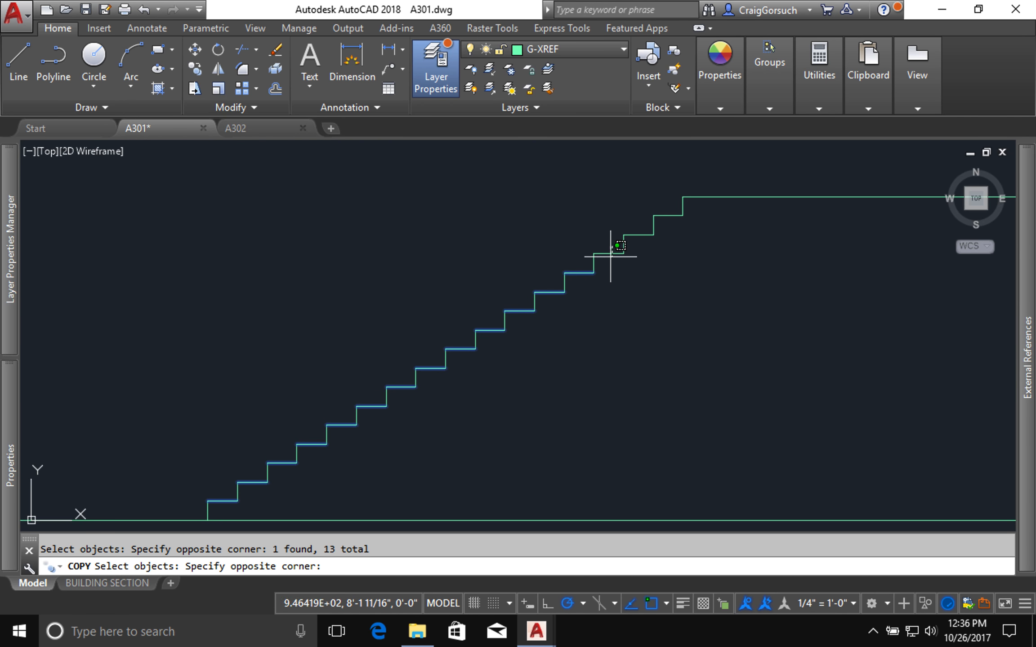
left_click(604, 256)
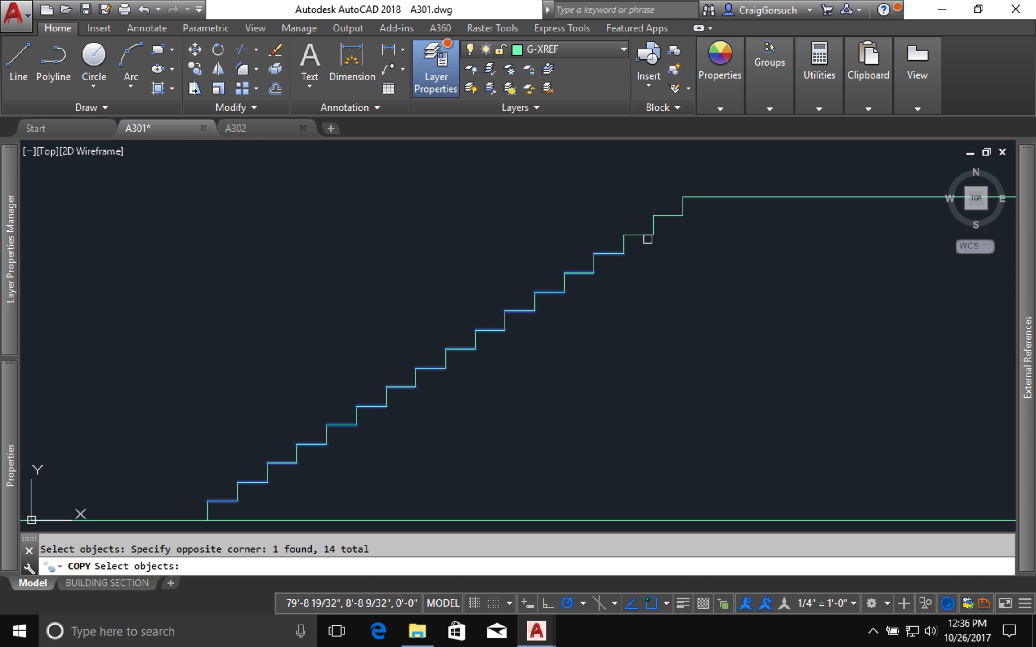
left_click(654, 232)
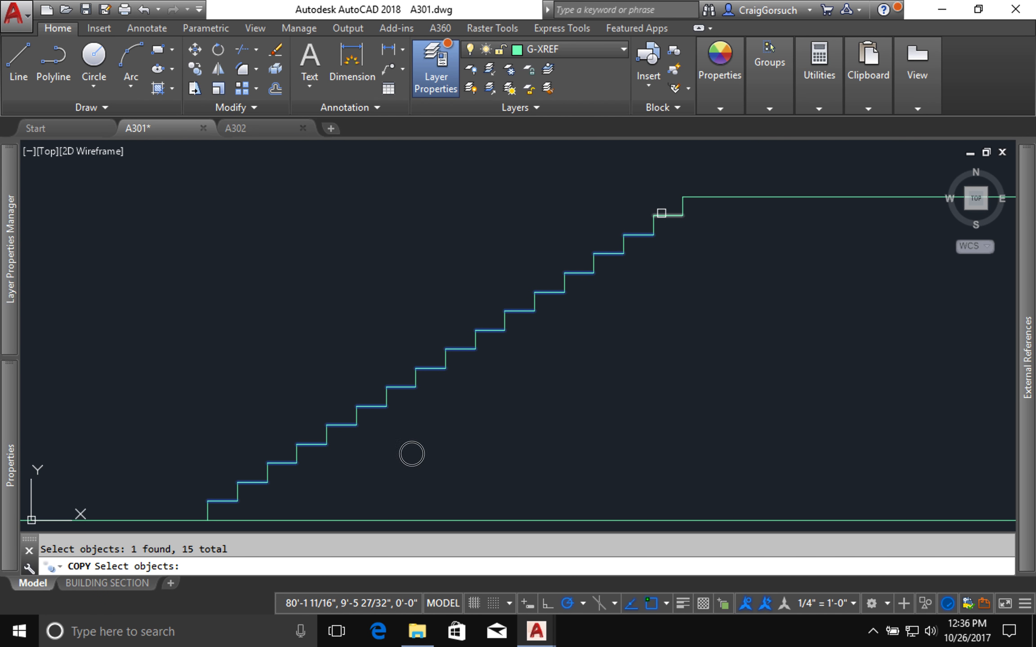
key("Return")
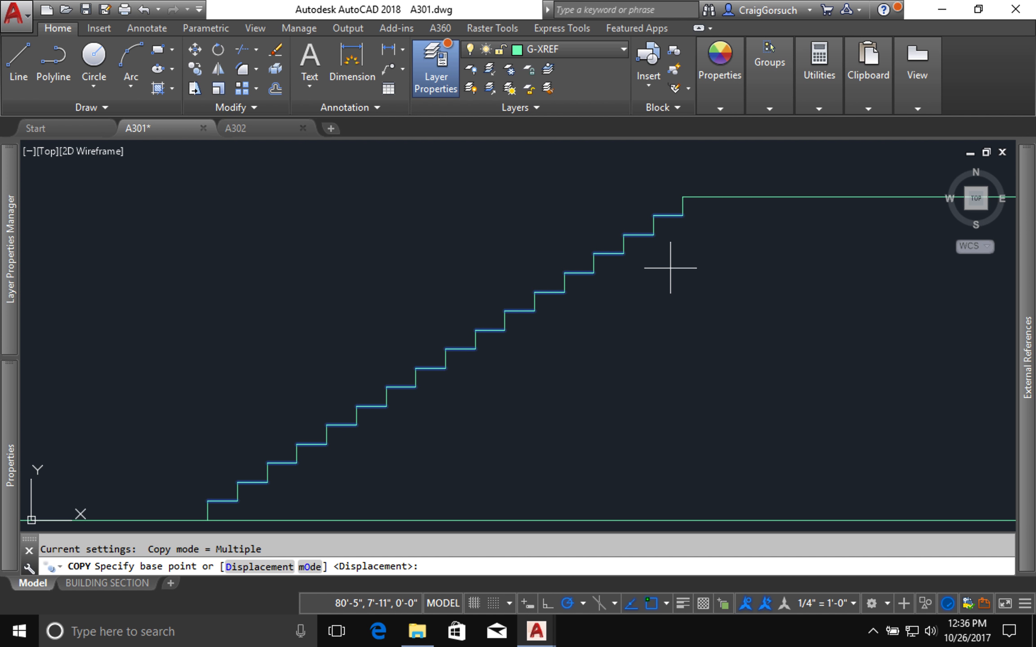
left_click(670, 271)
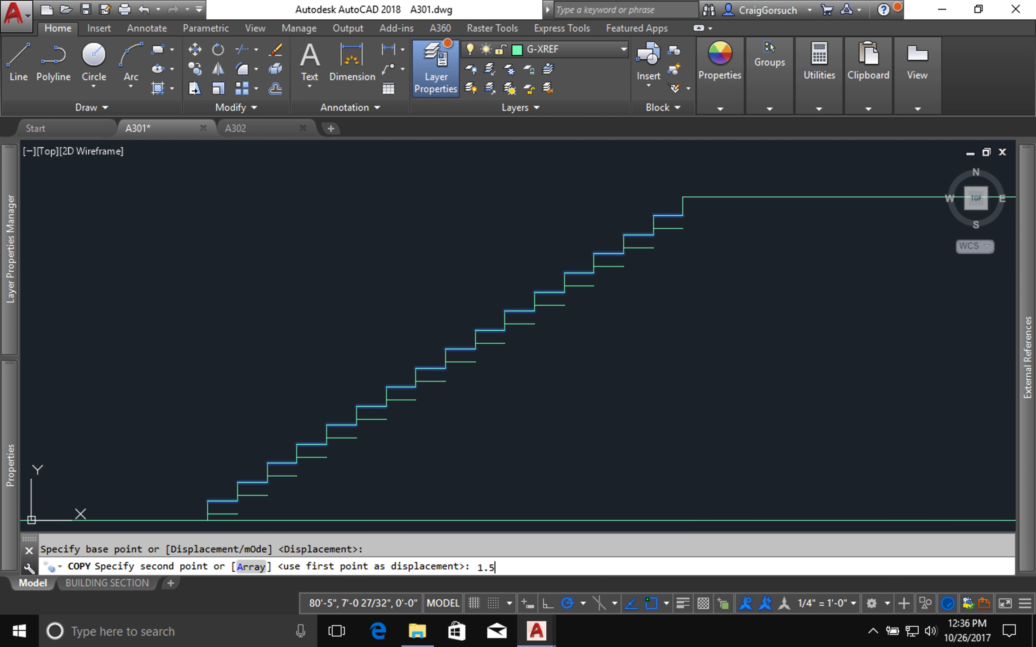
key("Return")
key("Return")
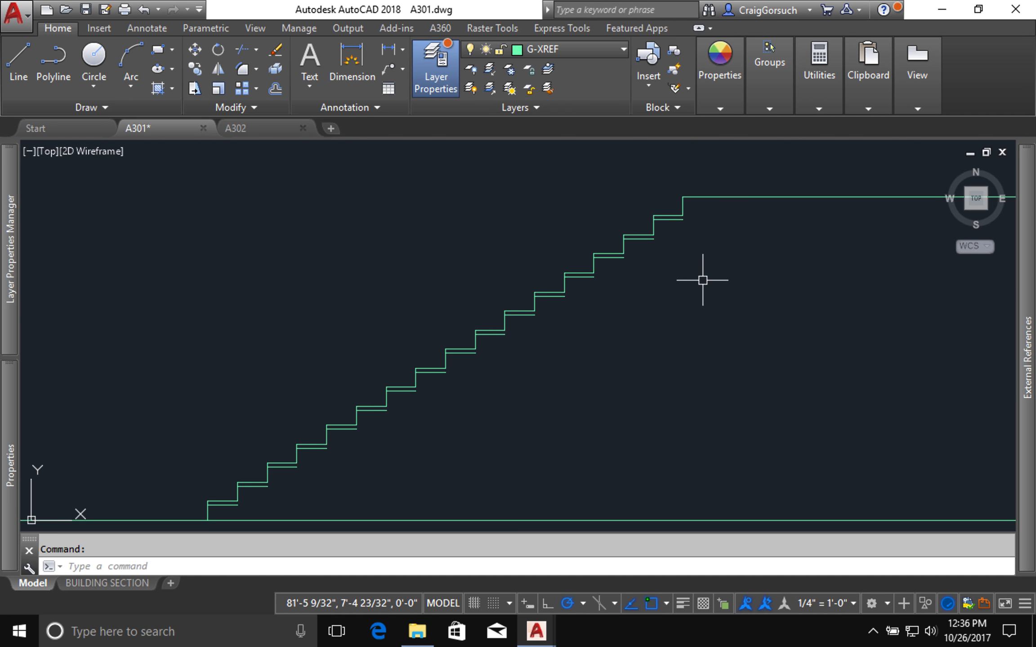
Step: Extend the top two risers down to the copied tread lines, using all objects as boundary edges
scroll(701, 216, "up", 4)
scroll(674, 205, "up", 4)
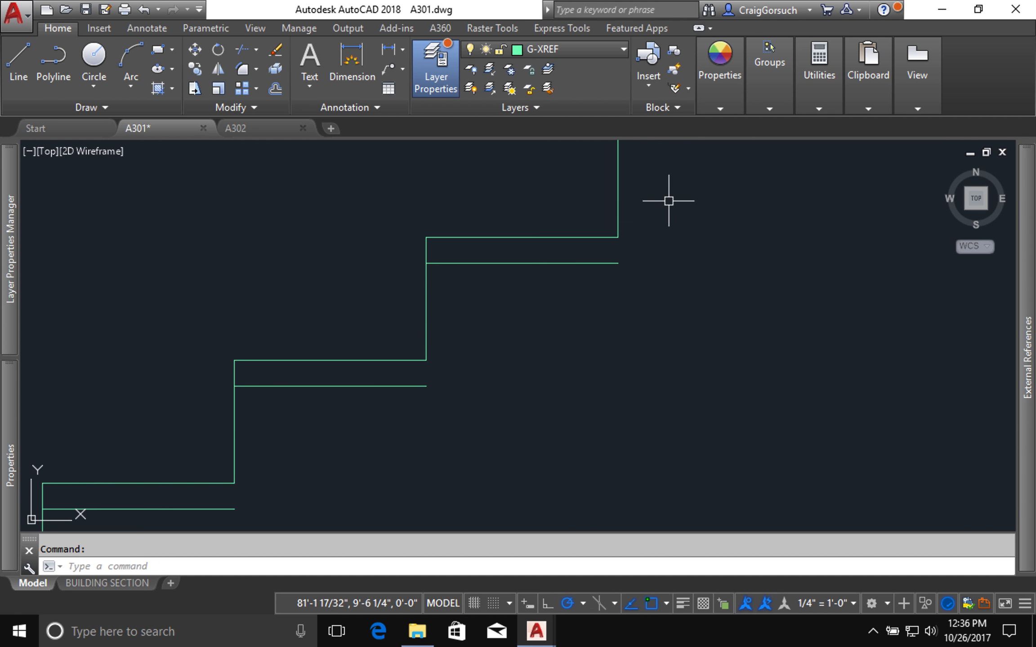
type("e")
key("Return")
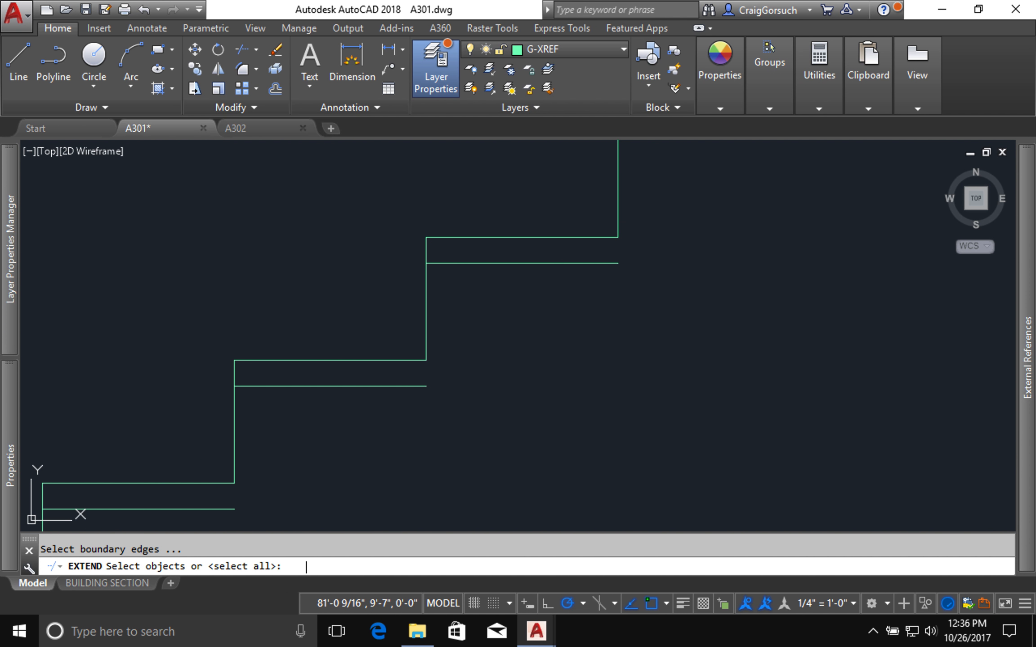
key("Return")
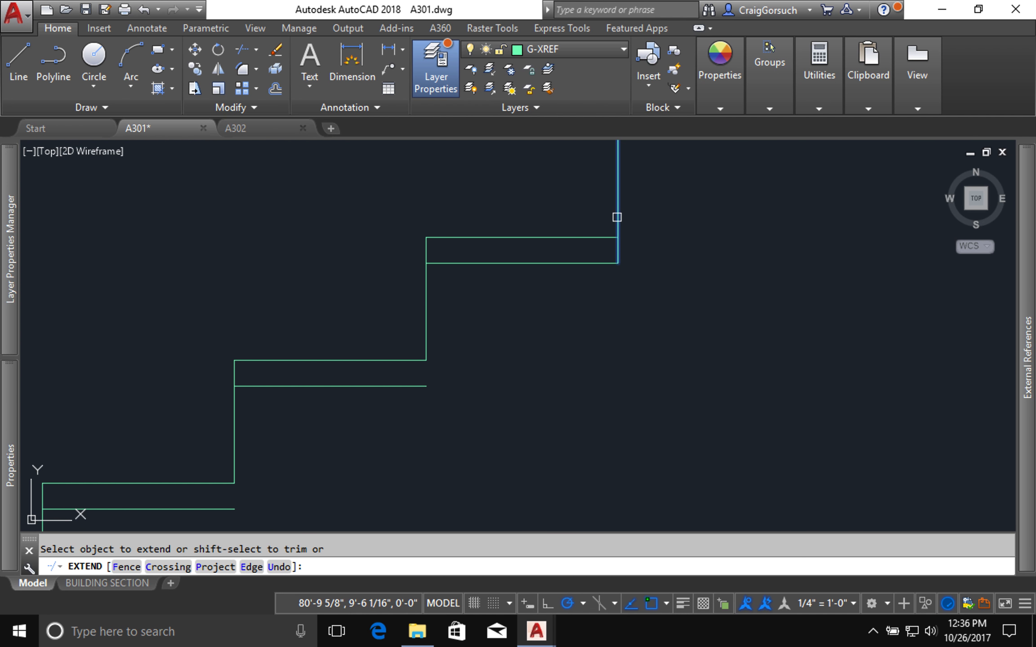
left_click(617, 215)
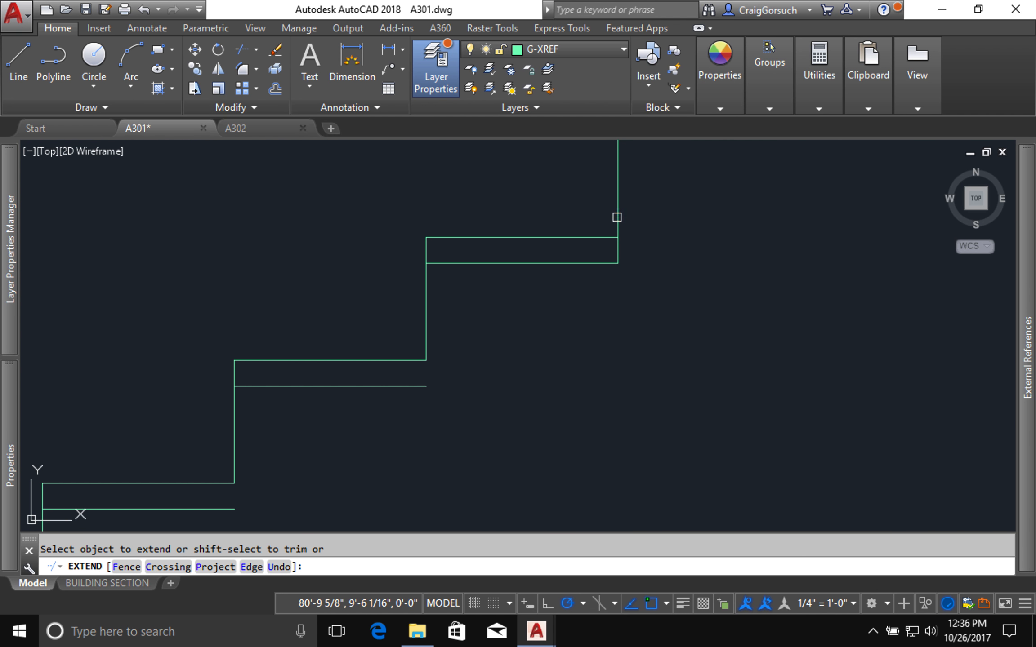
left_click(424, 350)
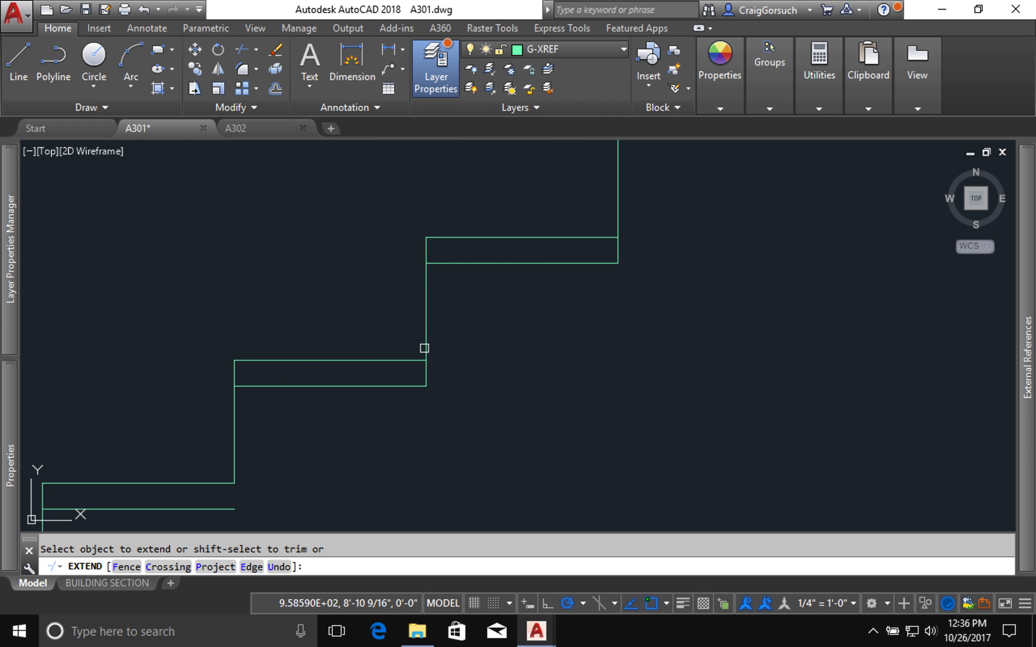
Step: Try to extend the third riser from the top to its copied tread line using a selection window
left_click(233, 458)
middle_click_drag(221, 468, 717, 156)
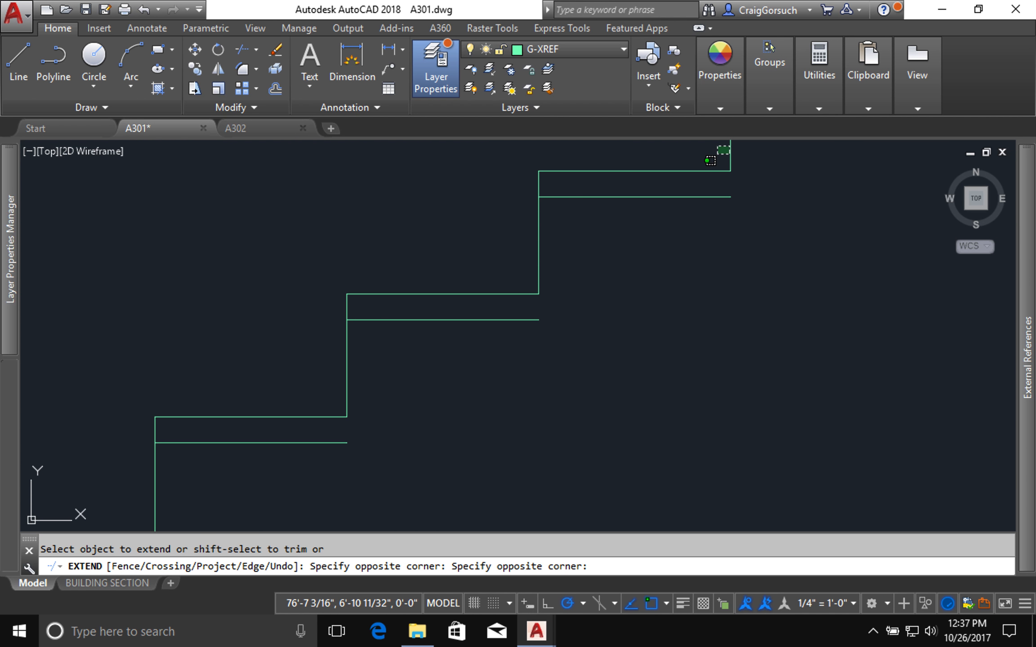
left_click(720, 155)
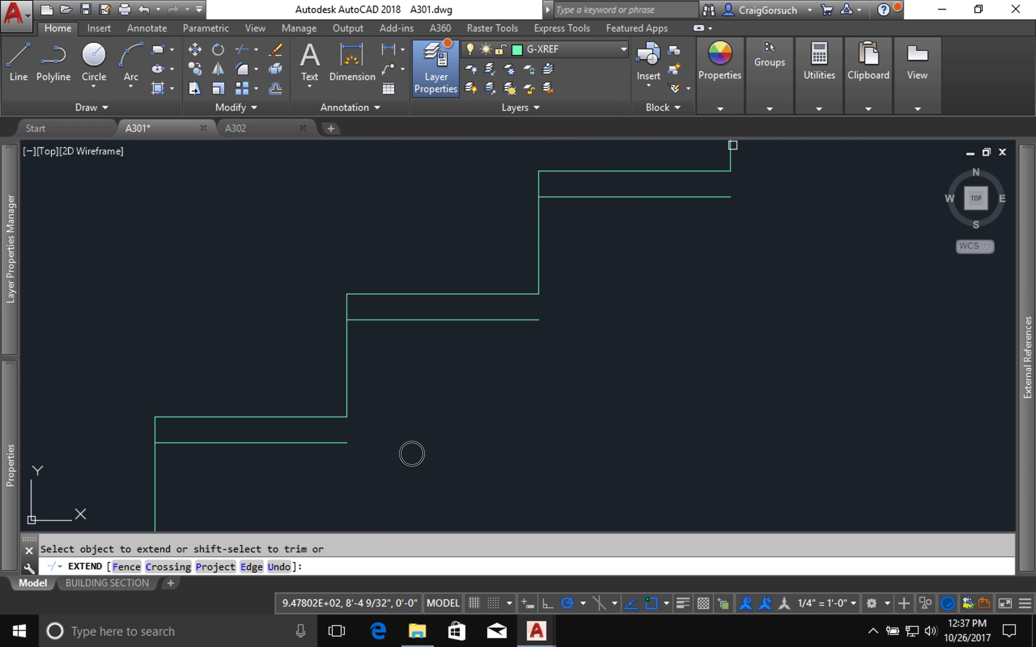
left_click(722, 146)
left_click(680, 225)
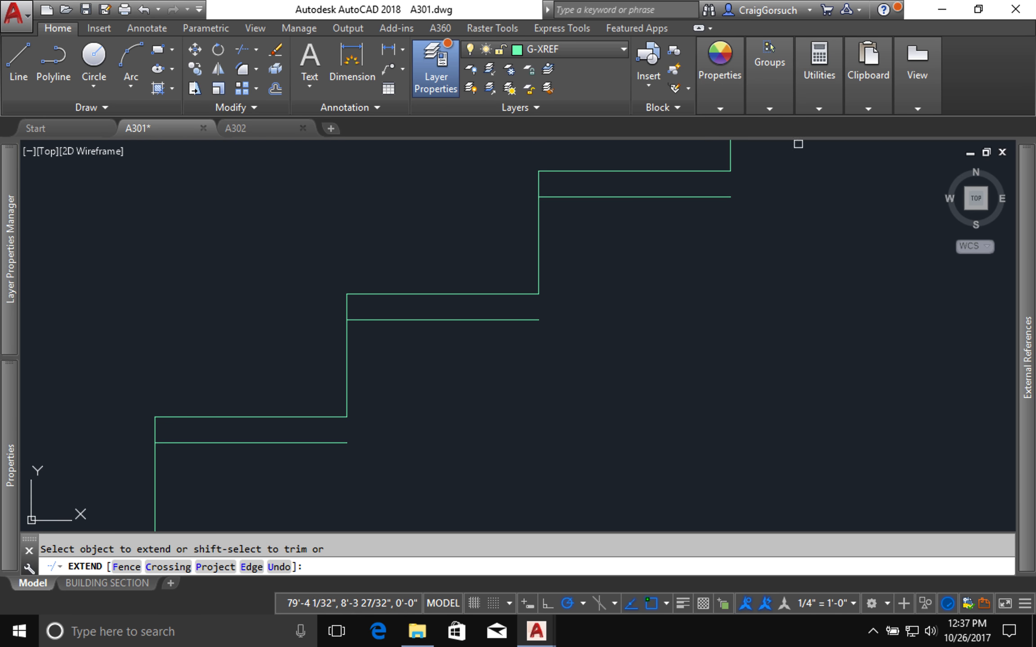
Step: Extend the next three risers down to their copied tread lines with a fence drawn diagonally across them
type("f")
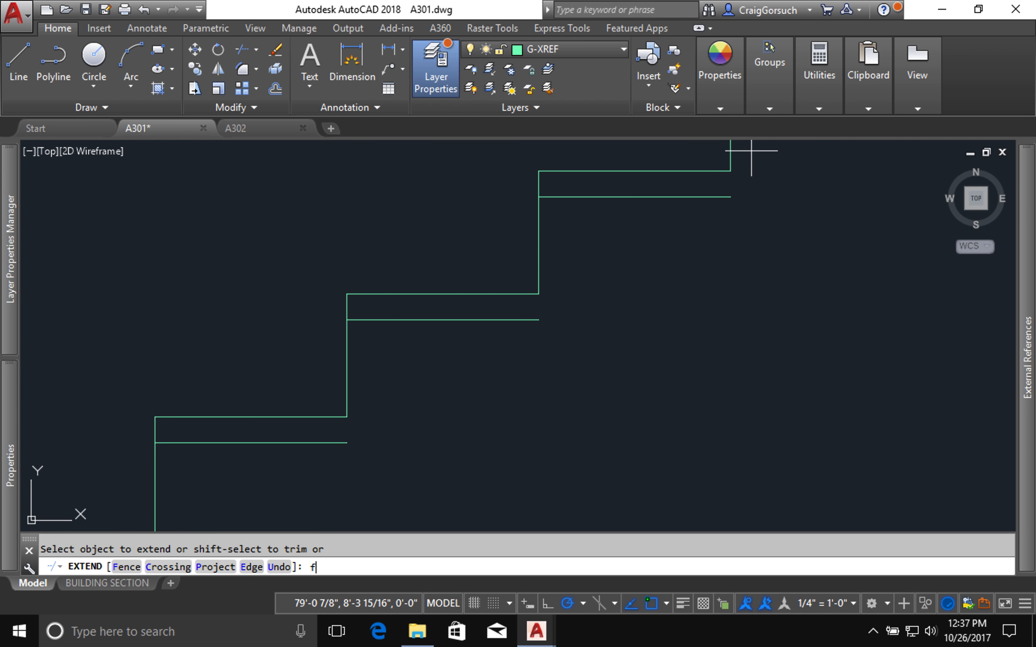
key("Return")
left_click(751, 151)
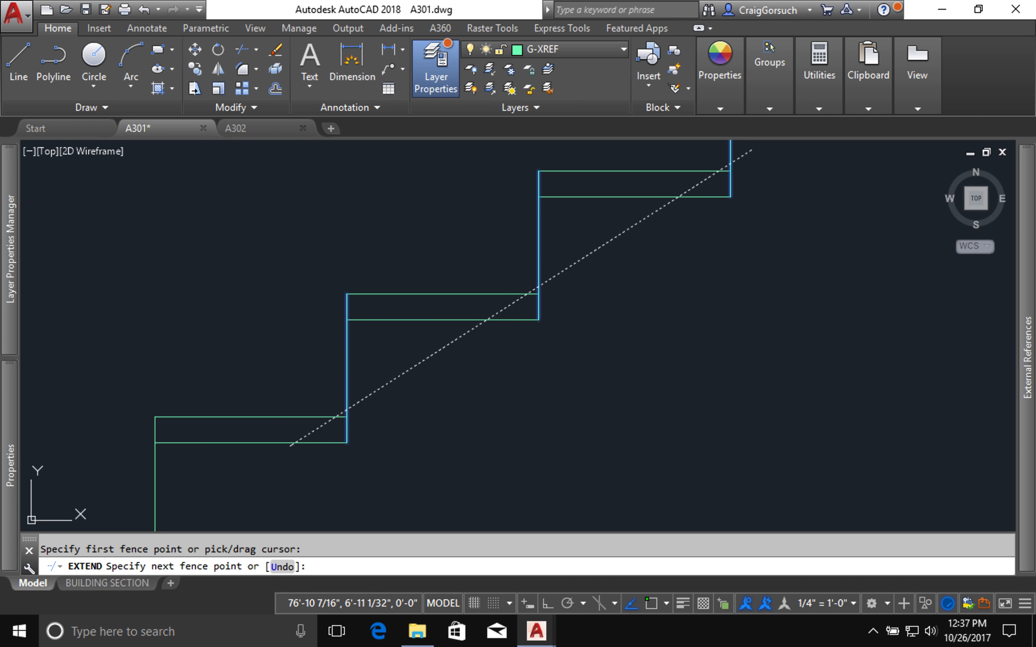
left_click(291, 446)
key("Return")
middle_click_drag(285, 446, 781, 176)
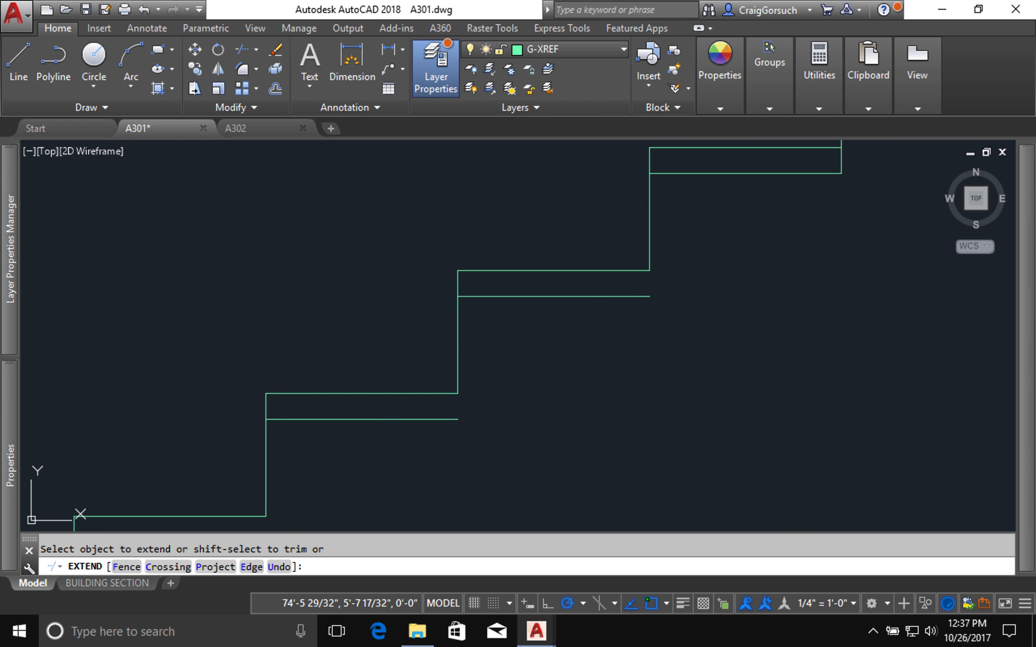
Step: Extend the next two risers down to their copied tread lines with a fence drawn diagonally across them
type("f")
key("Return")
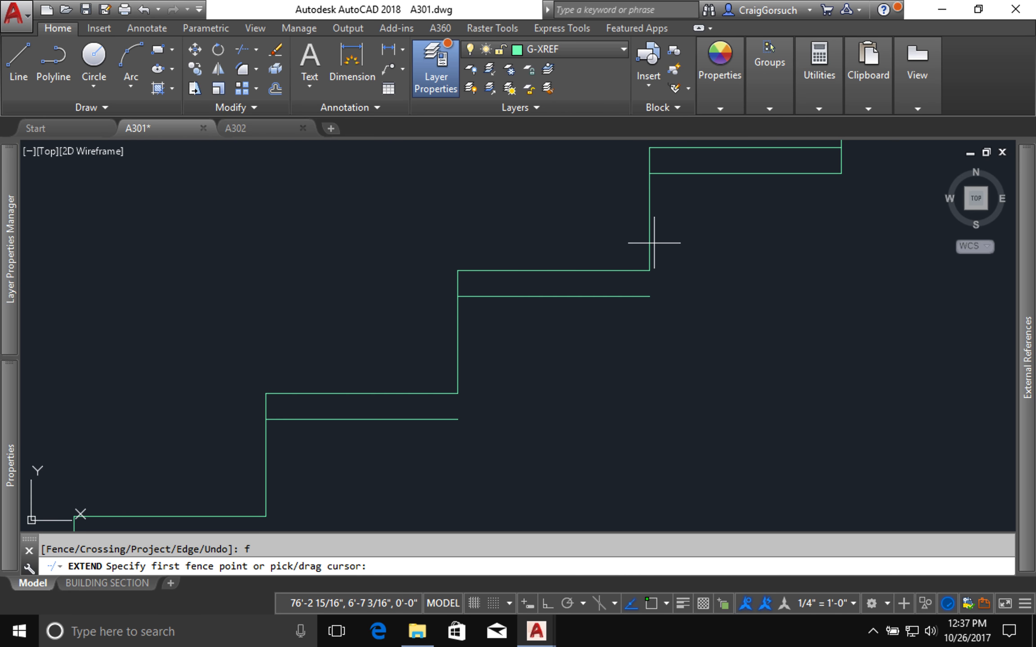
left_click(654, 244)
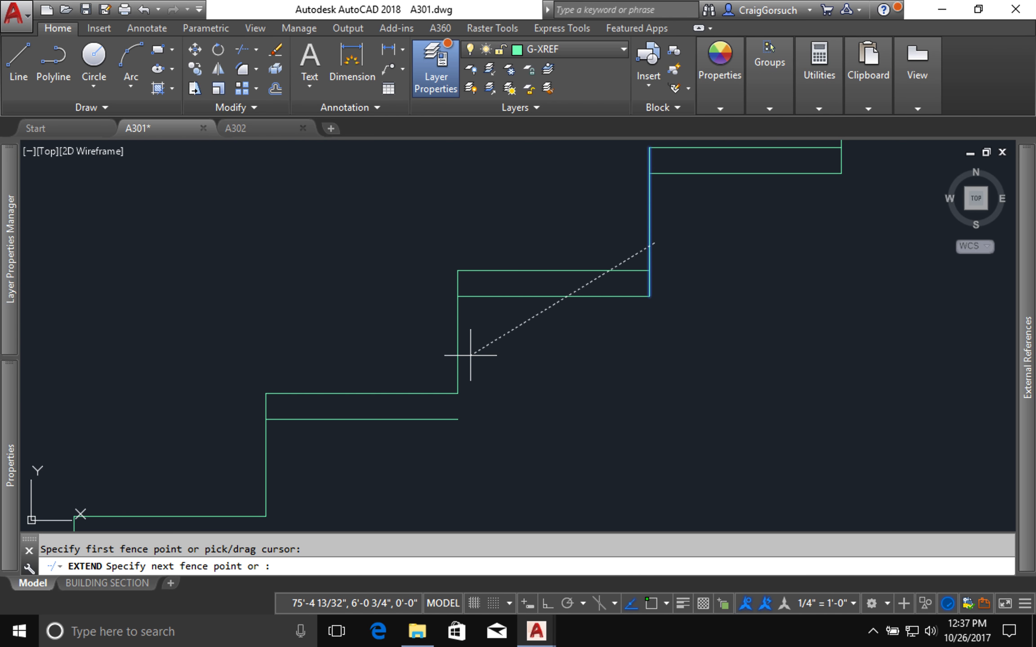
left_click(312, 456)
key("Return")
Step: Fillet the next three risers to the copied tread lines at their feet with a 0" radius
middle_click_drag(313, 457, 560, 246)
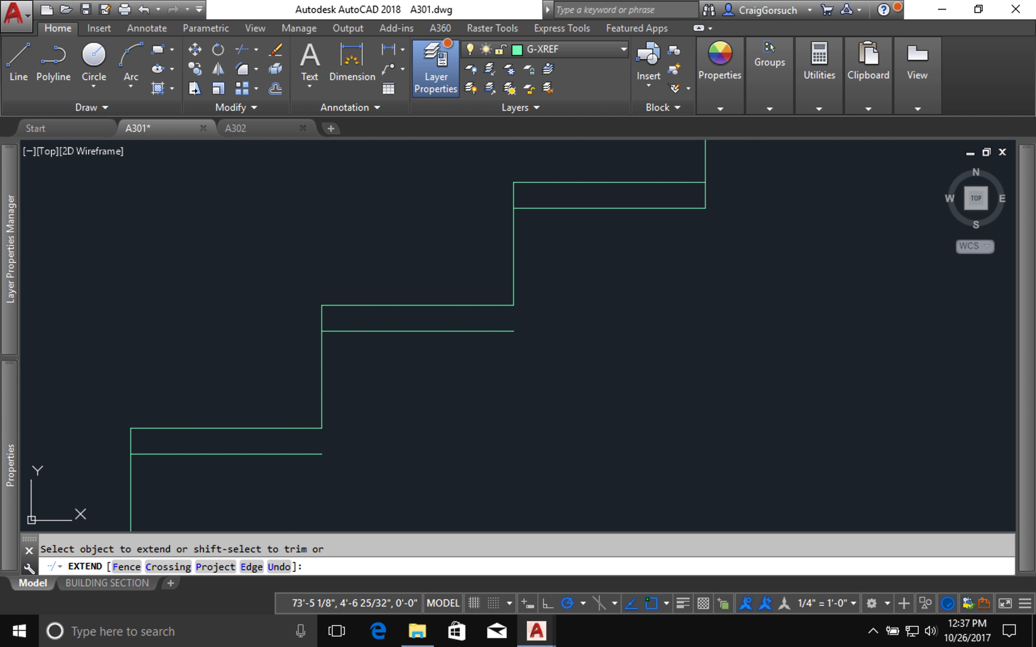
key("Escape")
type("f")
key("Return")
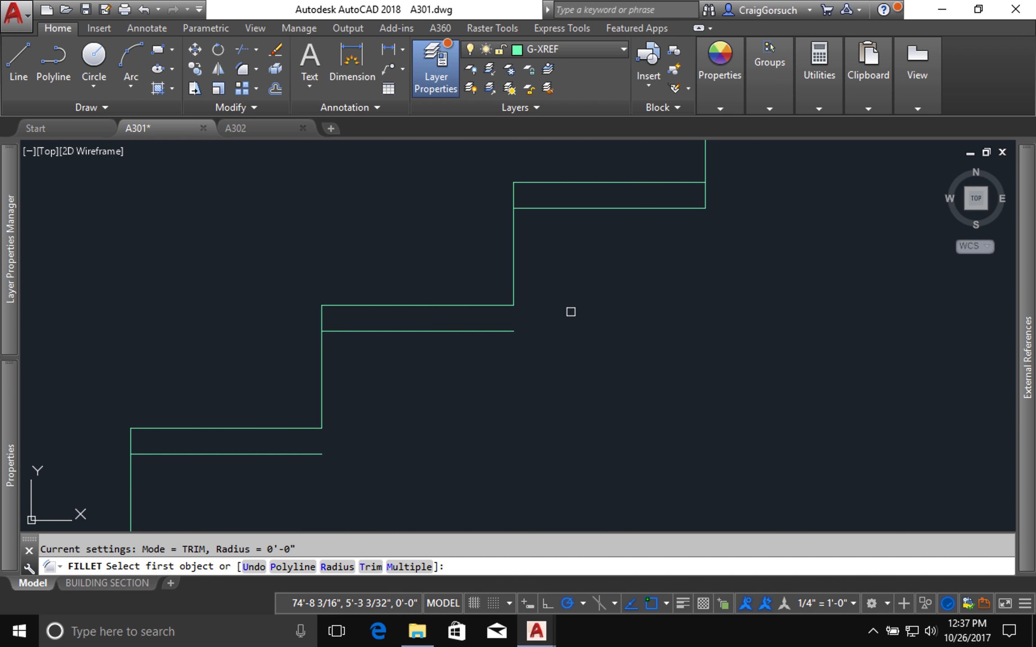
left_click(512, 287)
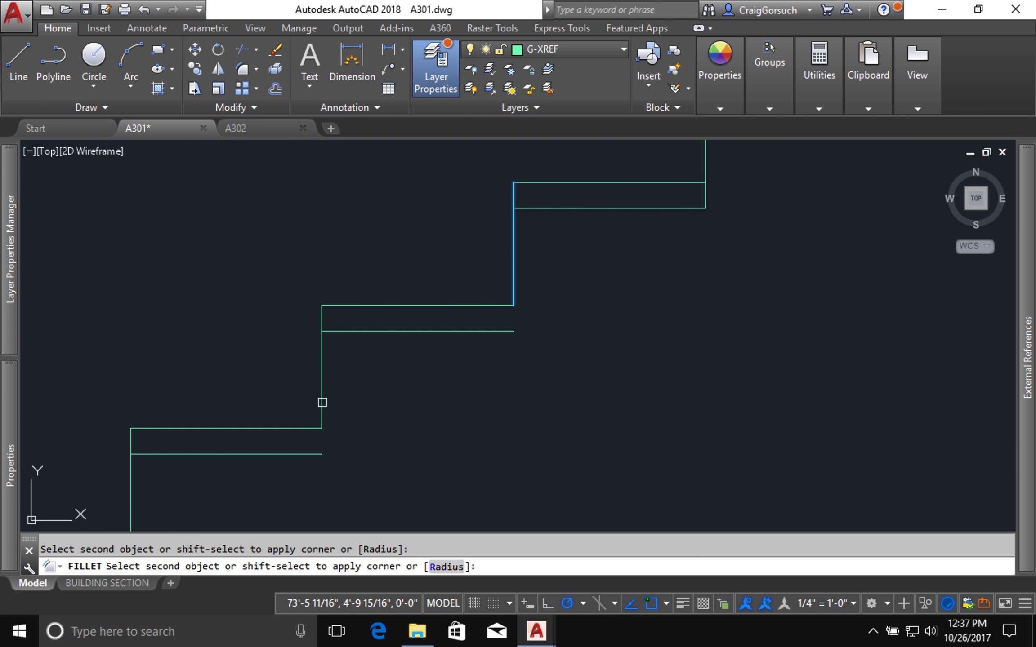
left_click(476, 332)
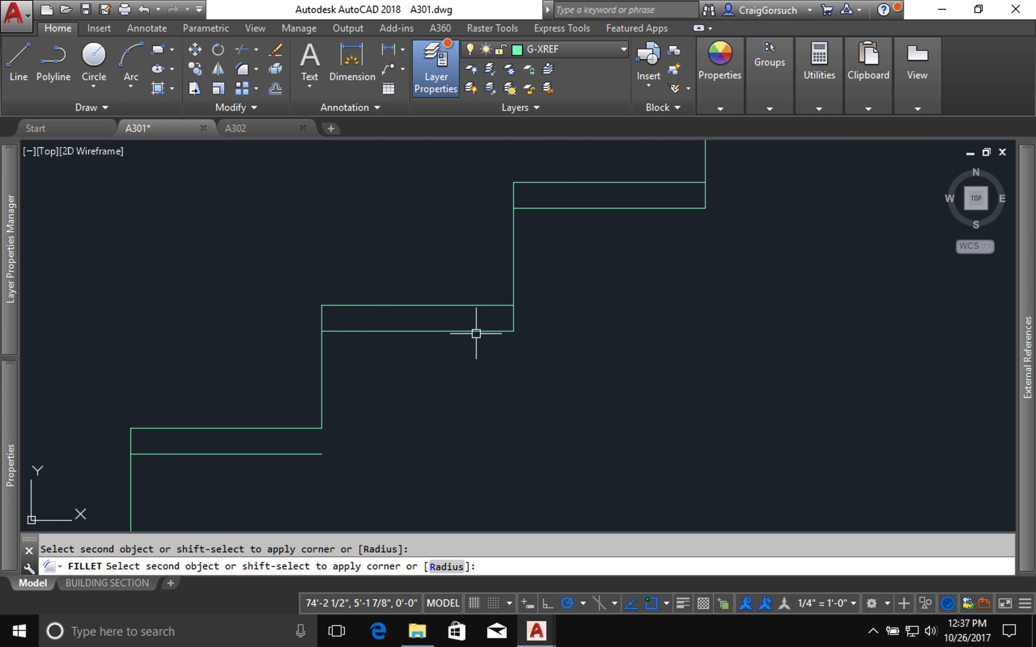
key("Return")
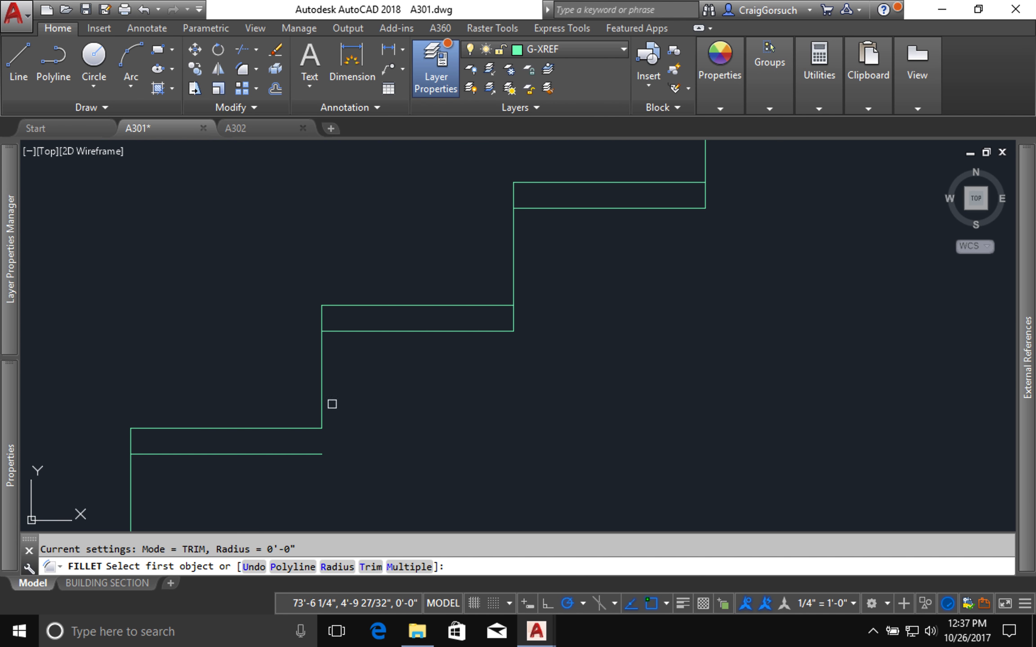
left_click(325, 408)
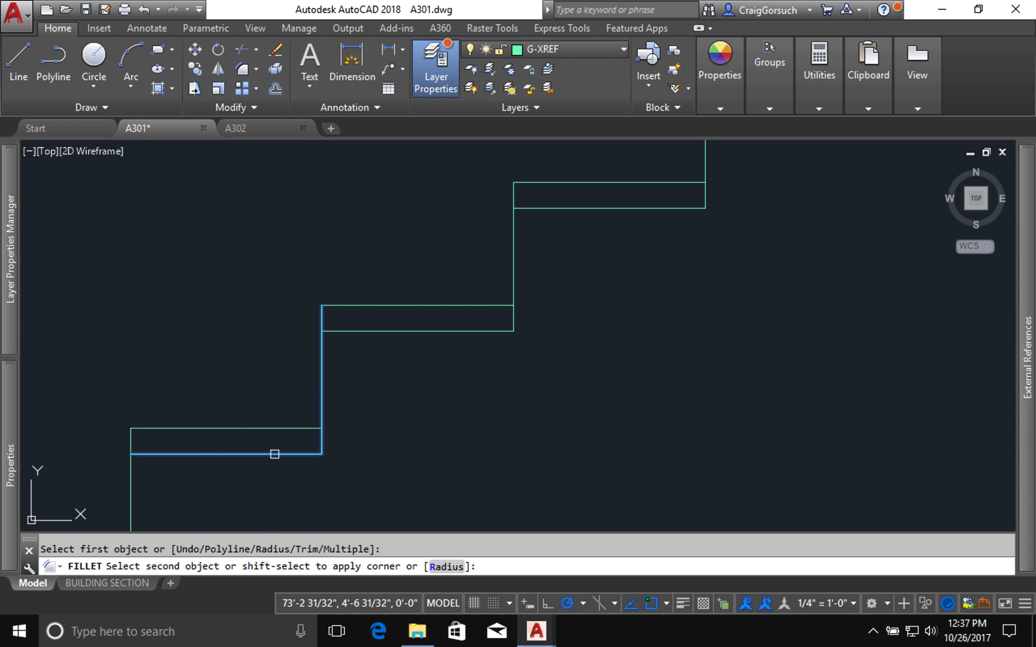
left_click(274, 454)
scroll(274, 454, "down", 5)
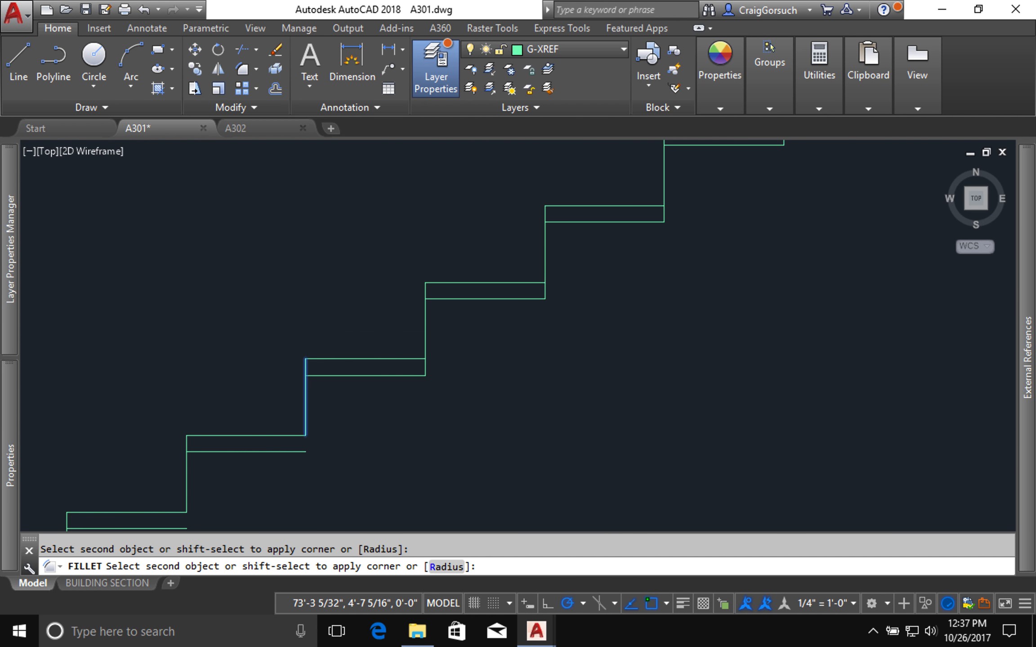
left_click(278, 448)
Step: Extend the next open riser down to its copied tread line with a crossing window, using all objects as boundary edges
middle_click_drag(278, 449, 672, 234)
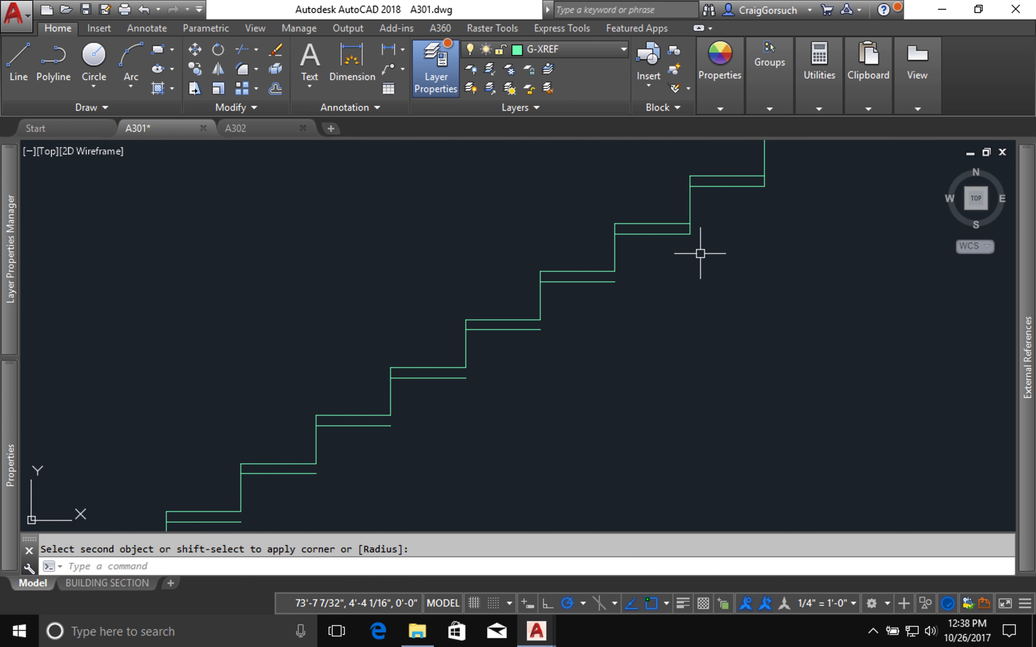
key("Return")
key("Return")
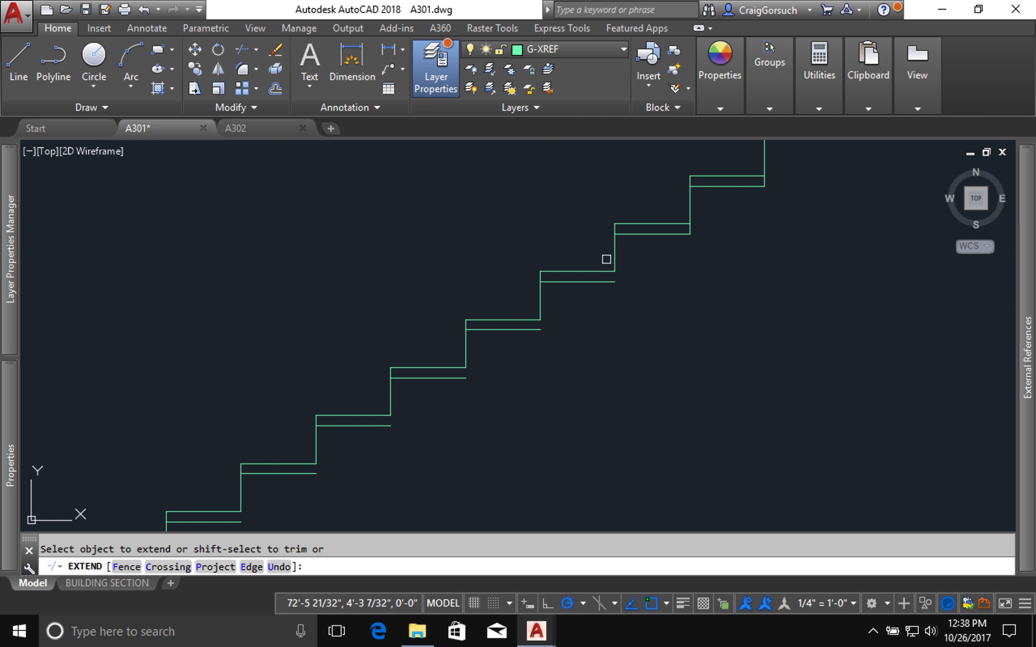
left_click(621, 259)
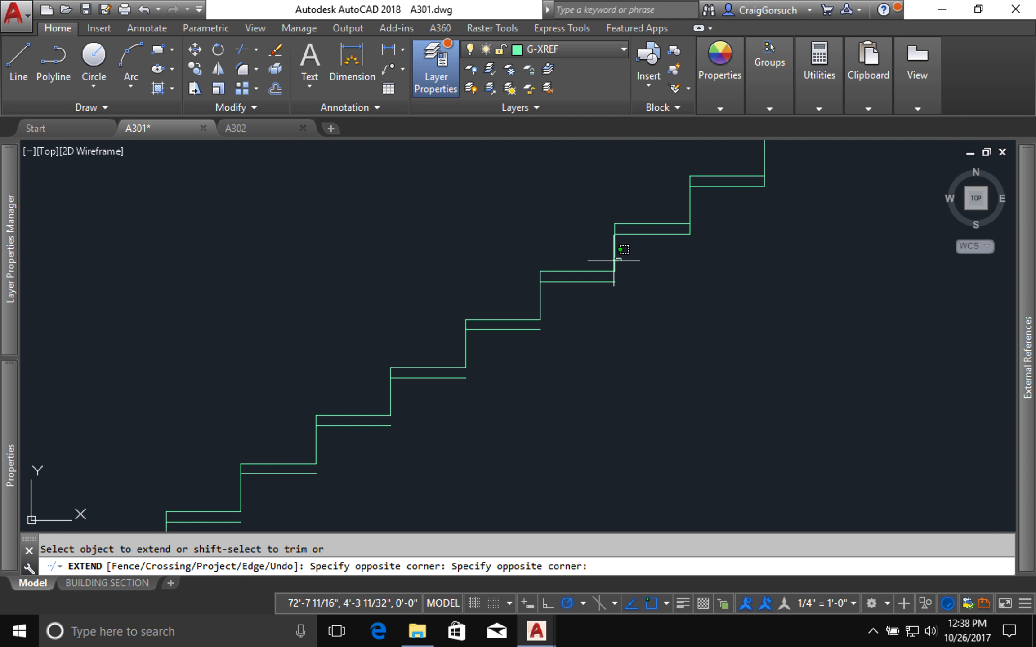
left_click(571, 298)
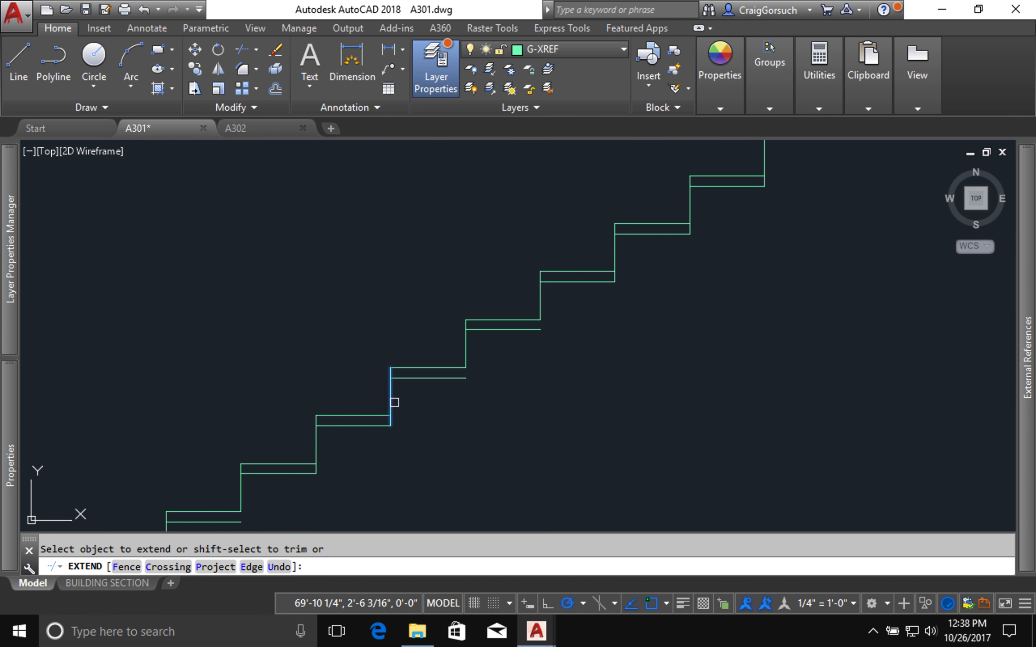
Step: Extend all the remaining lower risers down to their copied tread lines
left_click(386, 408)
left_click(405, 402)
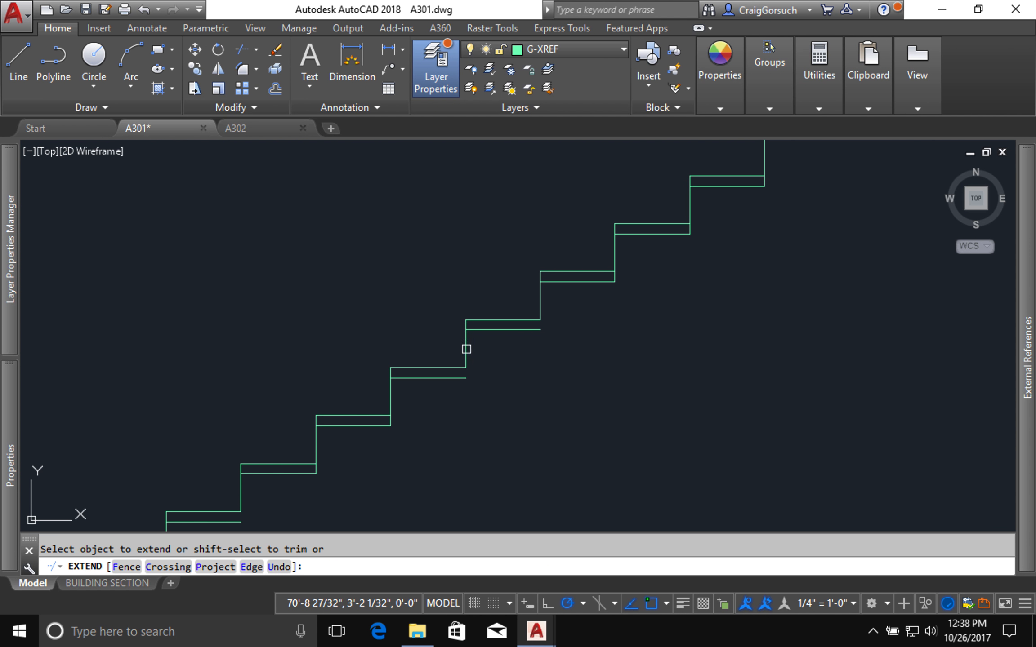
left_click(484, 337)
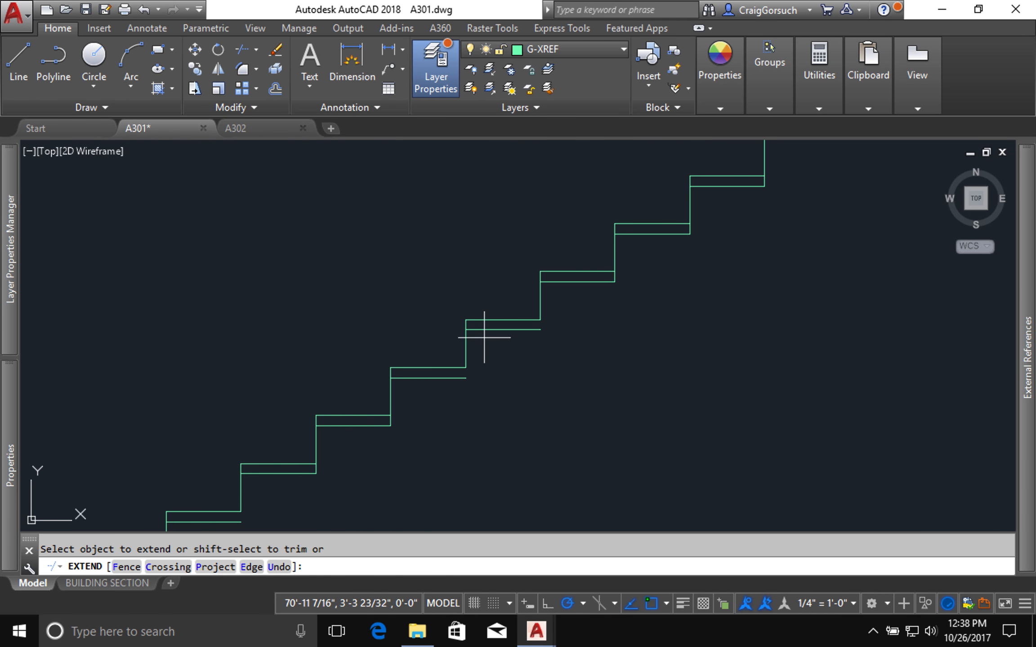
left_click(457, 367)
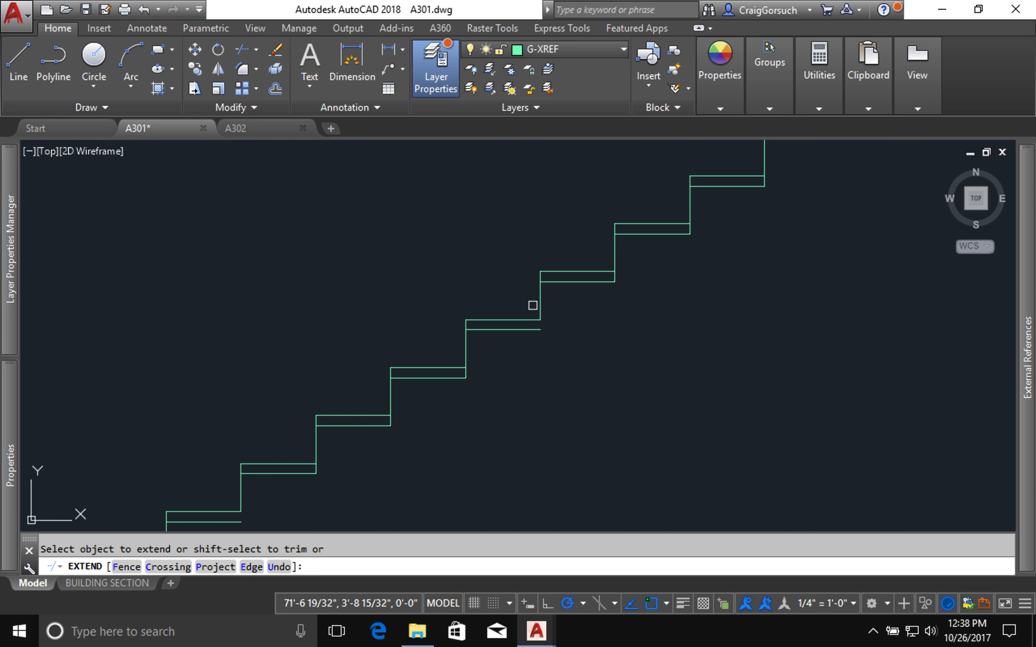
left_click(542, 302)
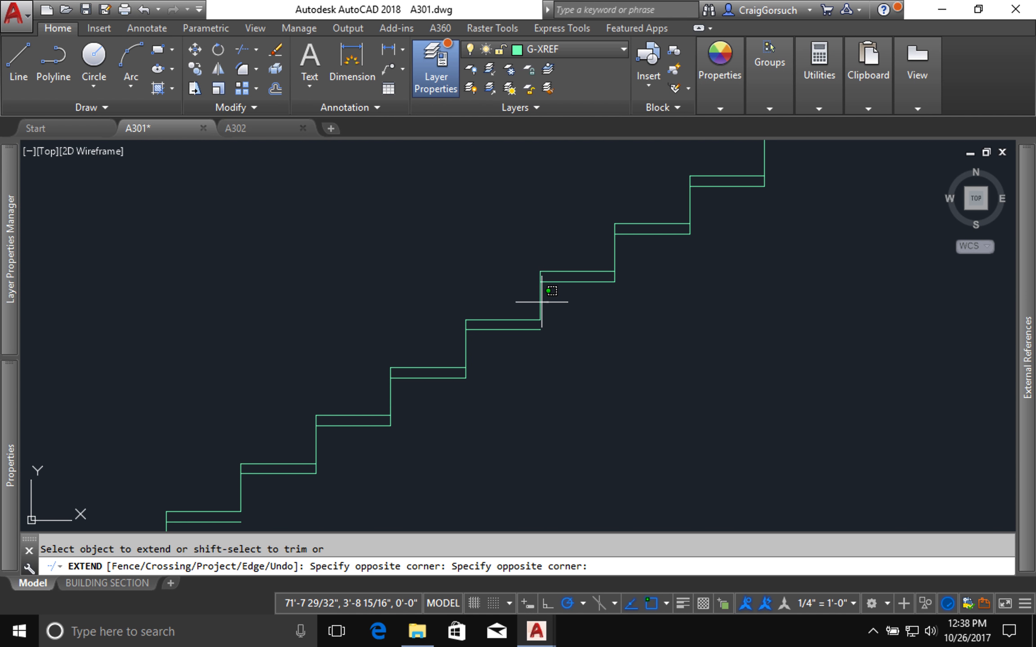
left_click(538, 295)
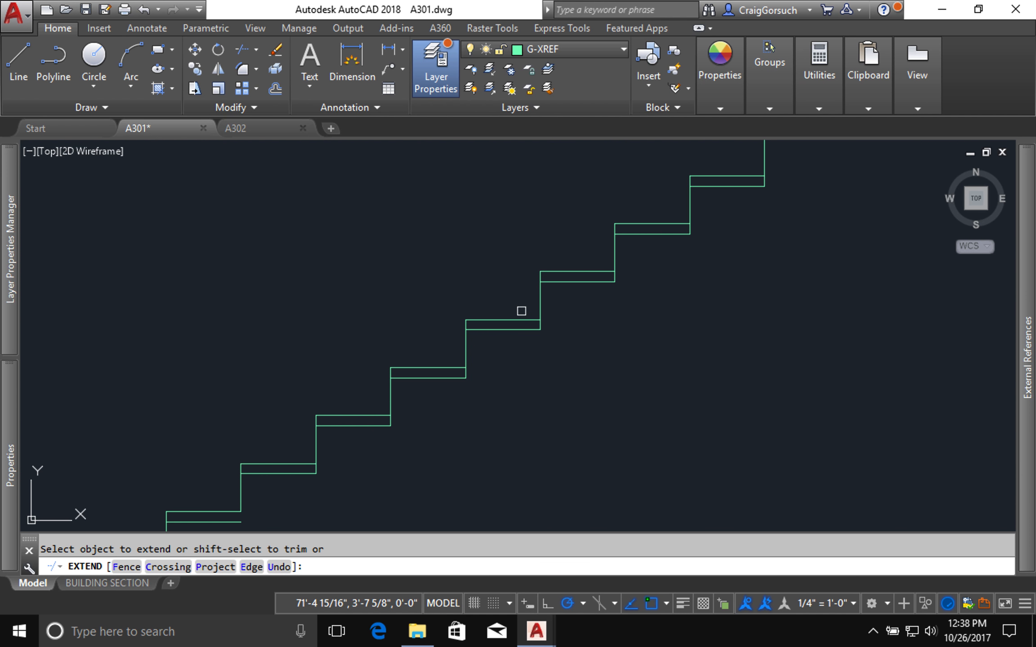
middle_click_drag(199, 478, 428, 285)
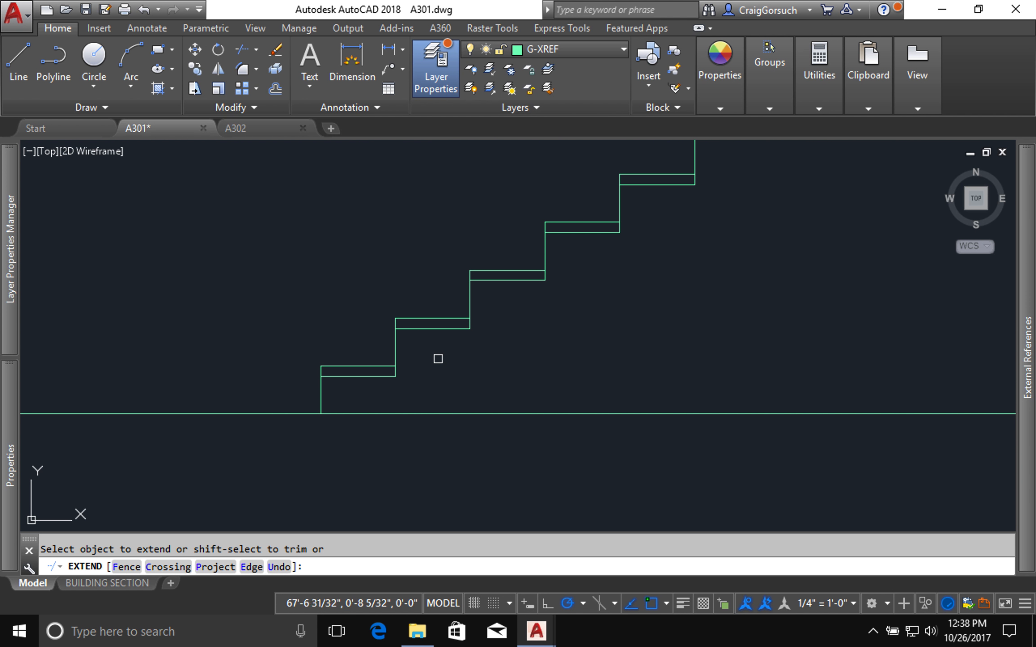
key("Return")
Step: Draw a diagonal line from the lower front corner of the bottom tread to the lower front corner of the top tread
scroll(445, 358, "down", 2)
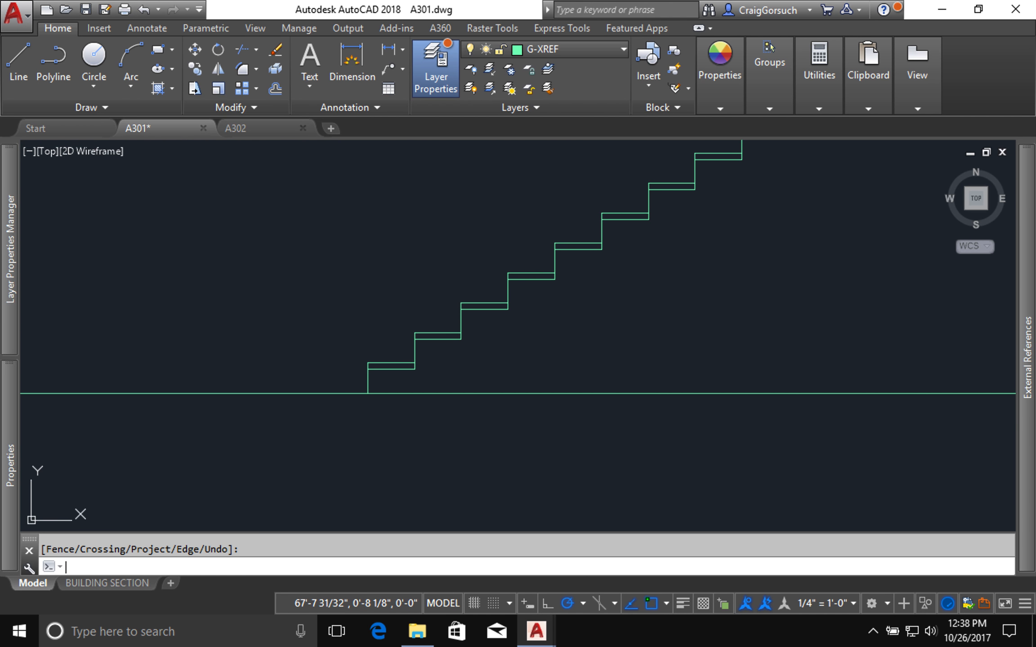
key("Escape")
type("l")
key("Return")
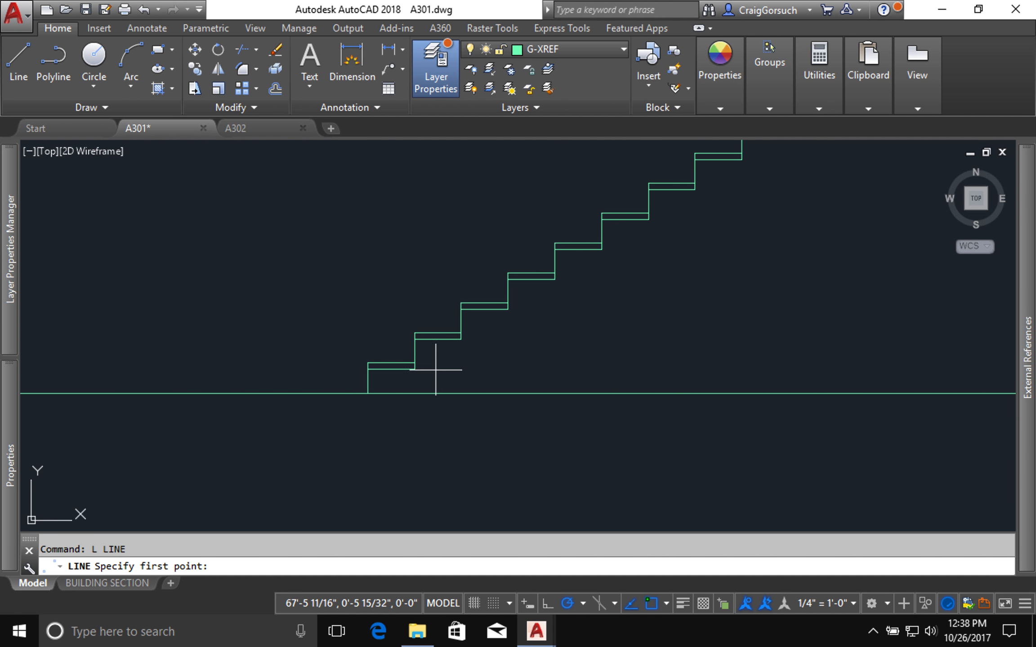
left_click(370, 369)
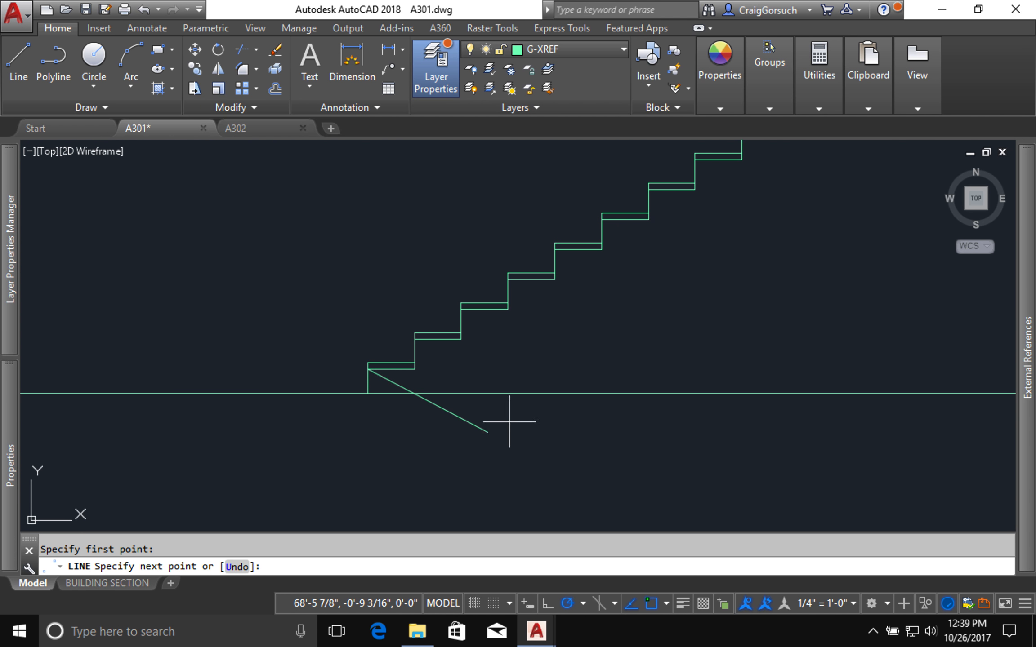
mouse_move(775, 240)
middle_mouse_down()
mouse_move(490, 449)
mouse_move(510, 457)
middle_mouse_up()
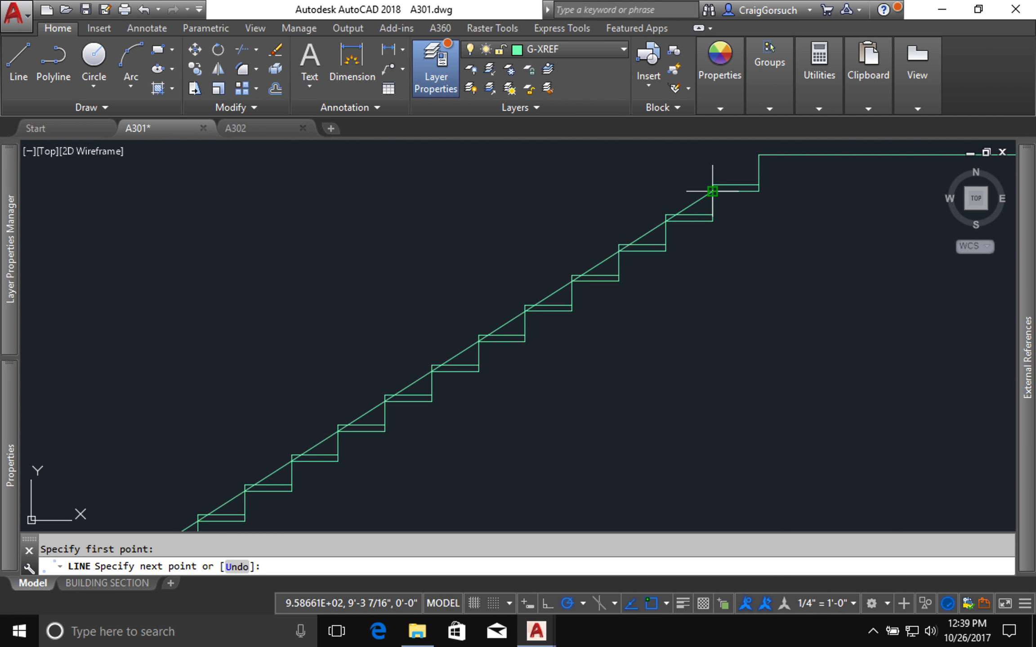
left_click(712, 191)
key("Return")
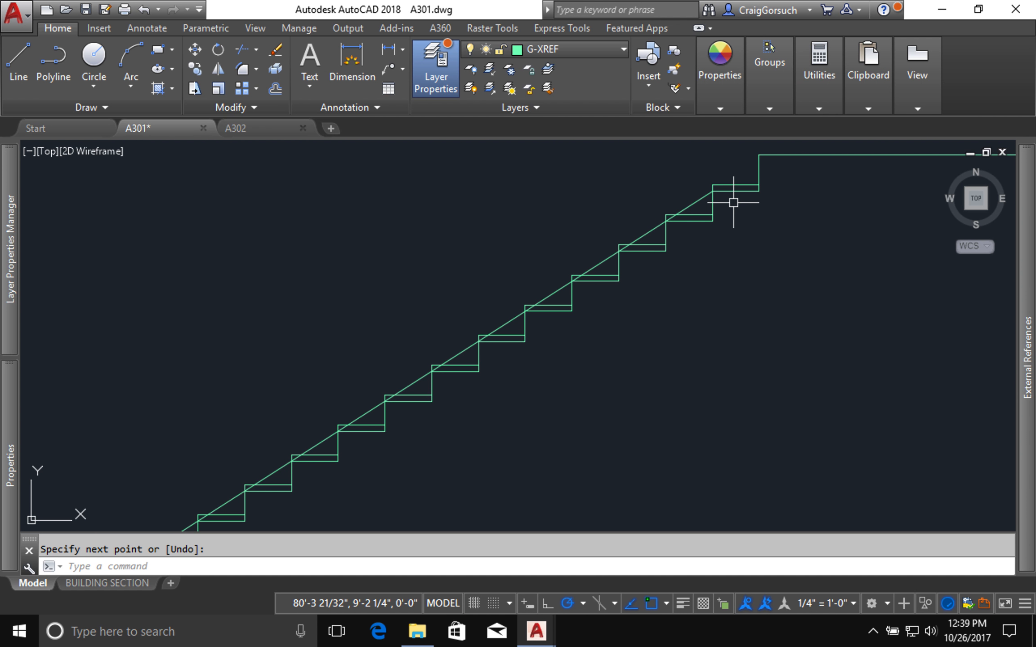
type("o")
key("Return")
type("1")
key("Return")
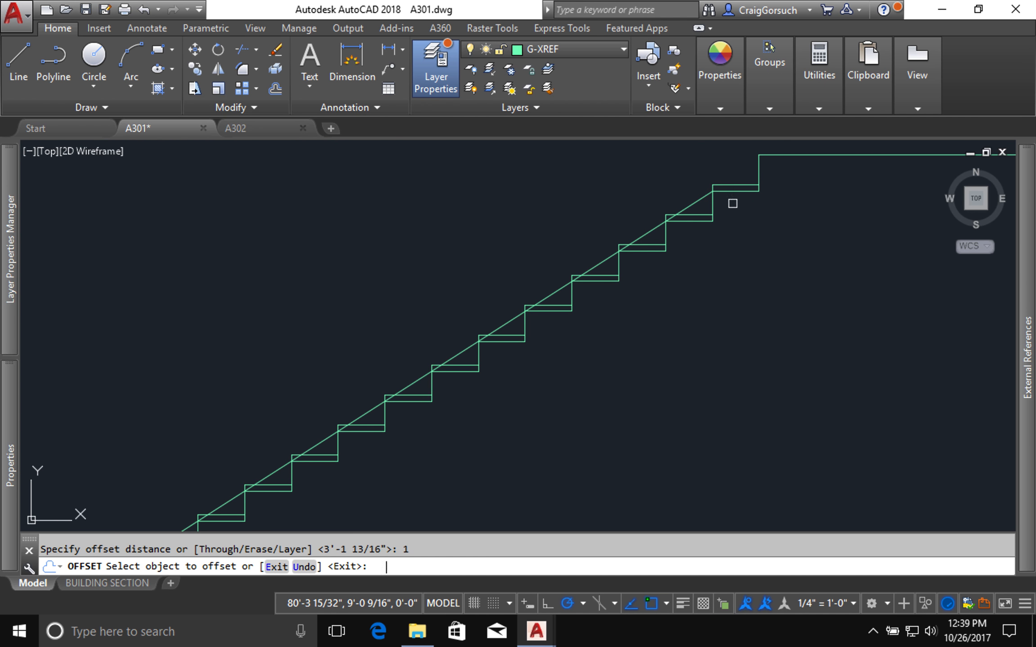
key("Return")
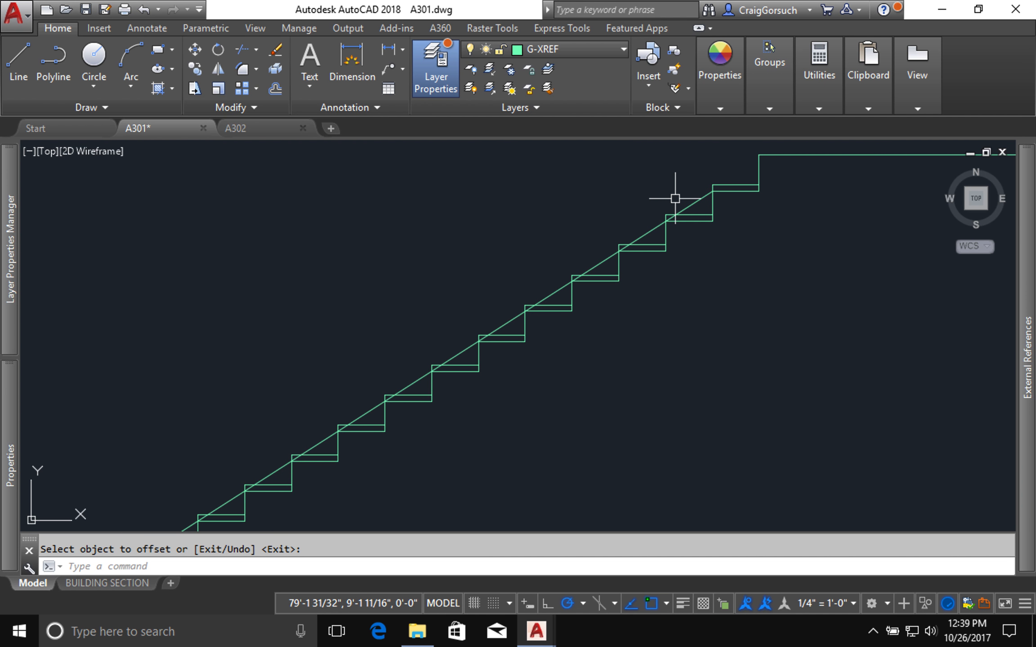
key("Escape")
Step: Offset the diagonal line 11" toward the underside of the stair
key("Return")
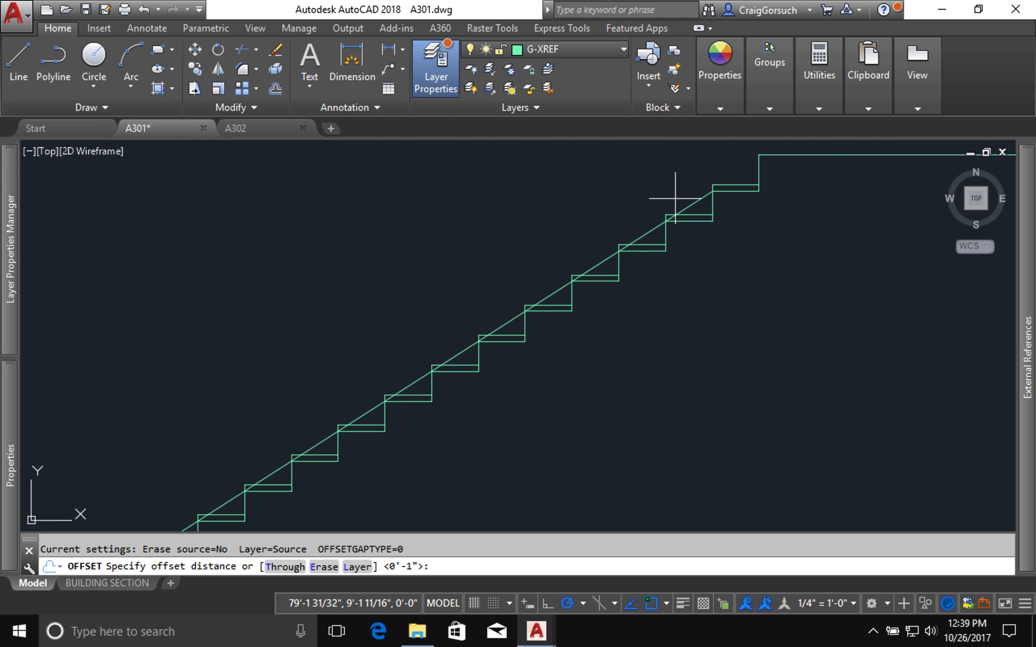
type("11")
key("Return")
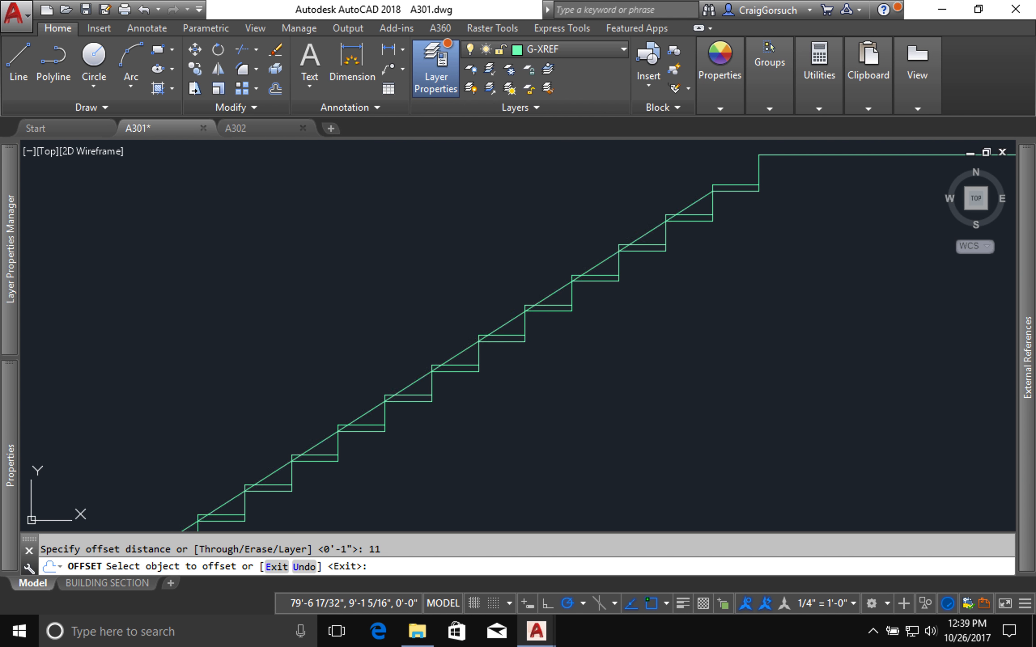
left_click(695, 200)
left_click(758, 272)
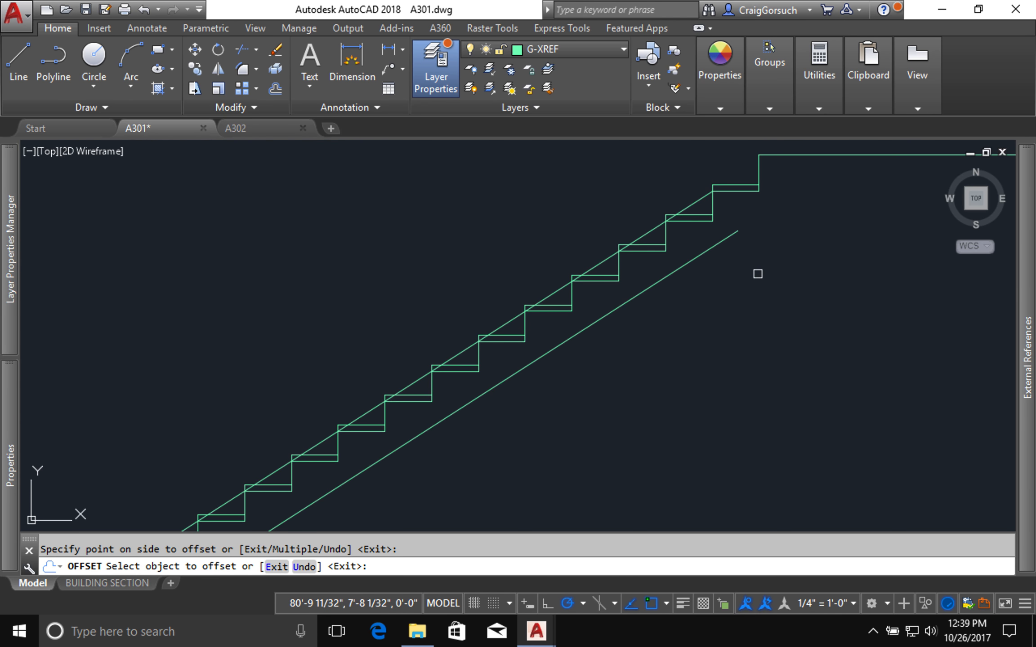
key("Return")
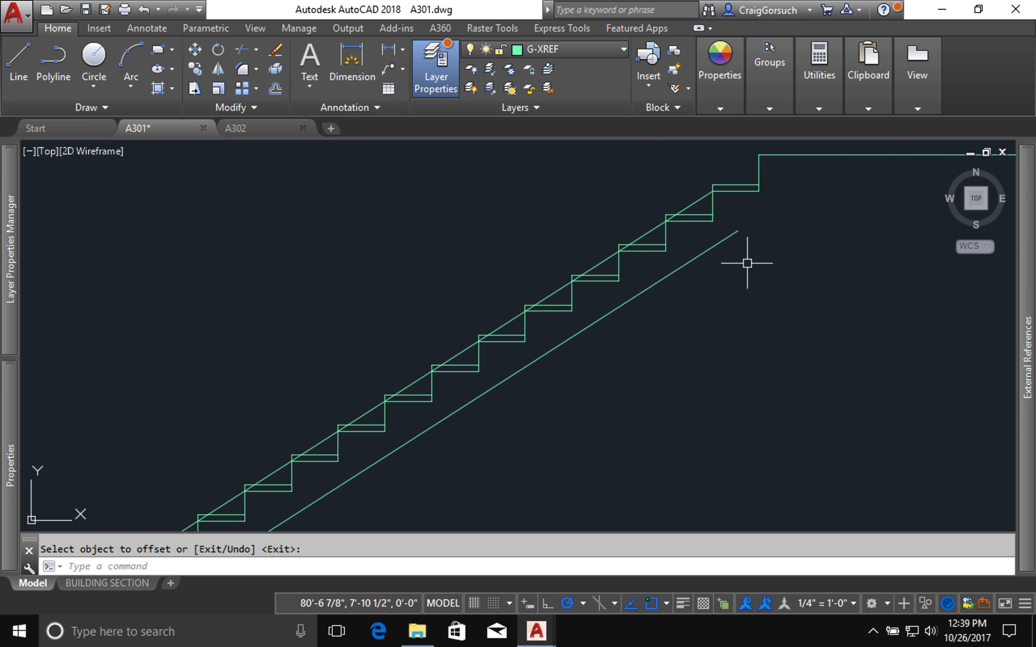
Step: Erase the original diagonal line running through the treads
left_click(689, 197)
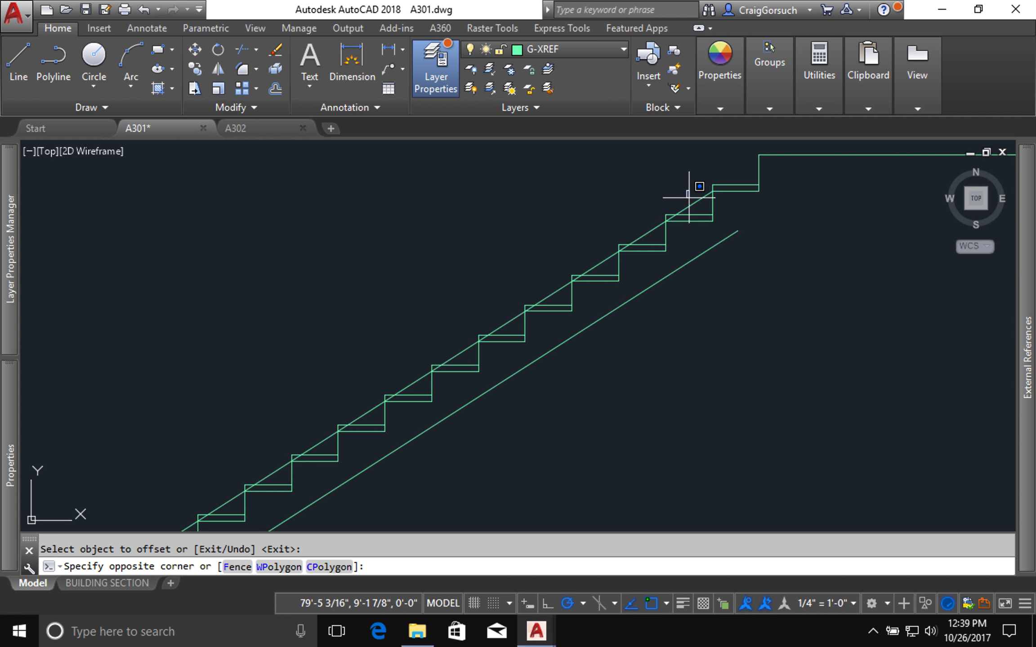
left_click(697, 201)
type("e")
key("Return")
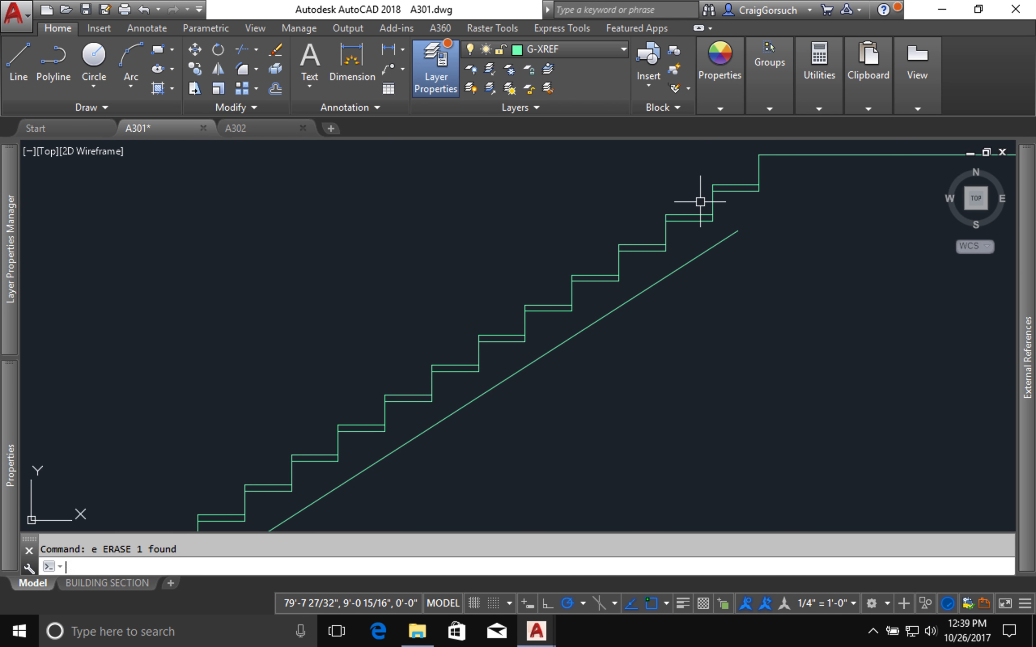
Step: Offset the upper floor line 1.5" downward to match the tread thickness
middle_click_drag(752, 212, 687, 247)
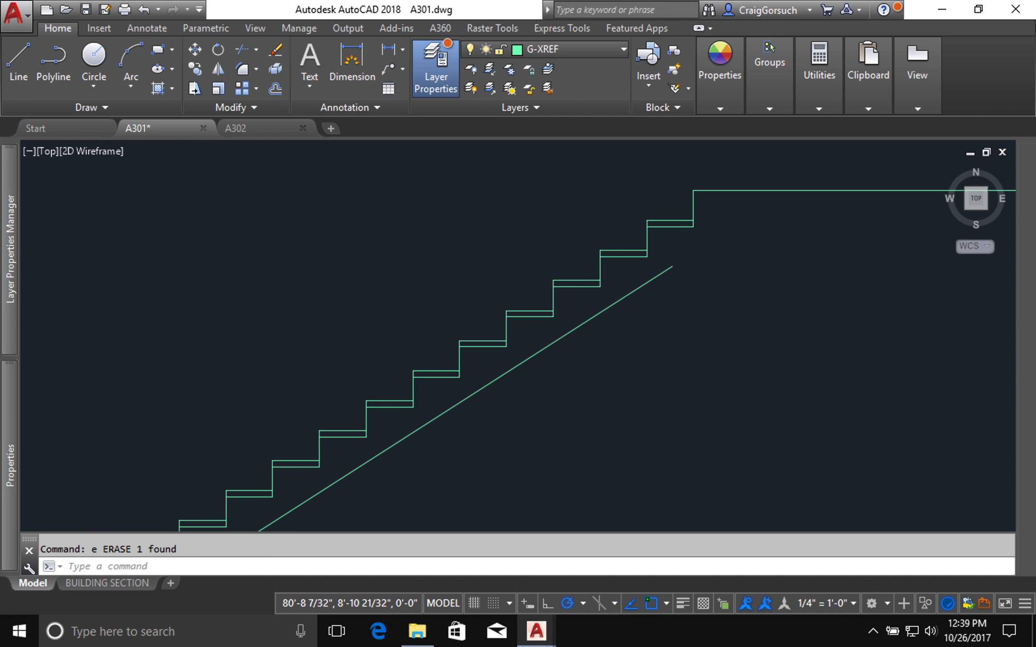
type("o")
key("Return")
type("1.5")
key("Return")
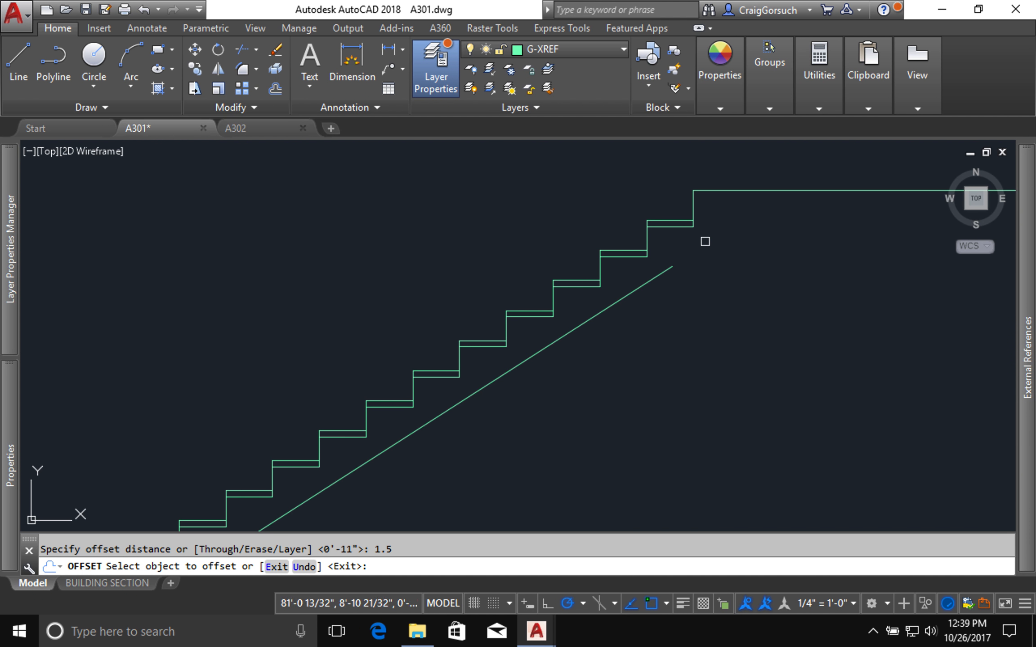
left_click(735, 190)
left_click(724, 257)
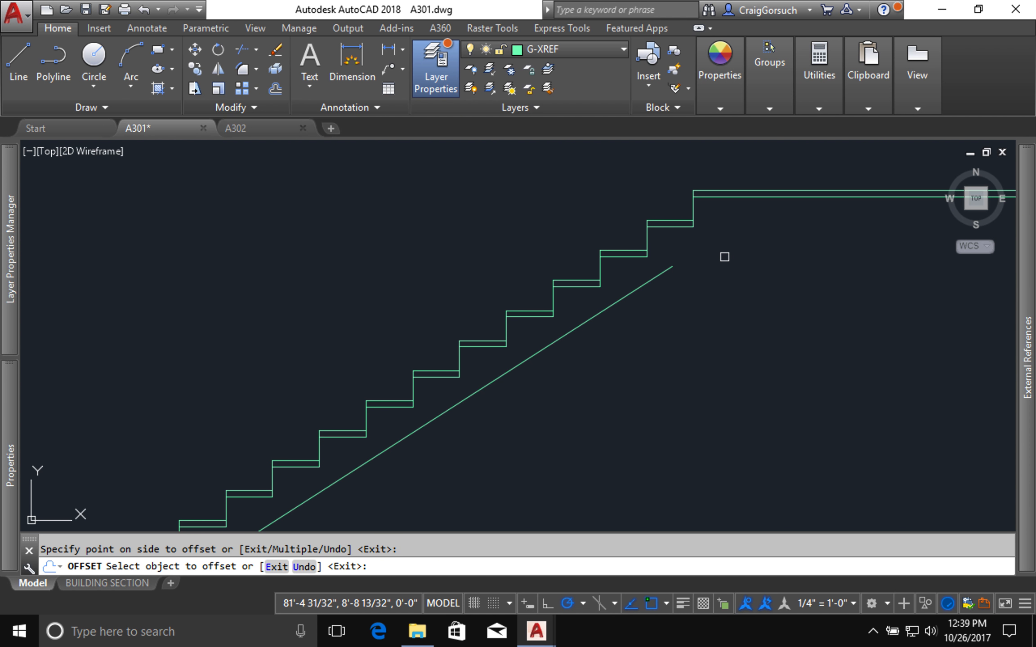
Step: Offset the top line of the upper floor 12" downward to form the underside of the floor structure
key("Return")
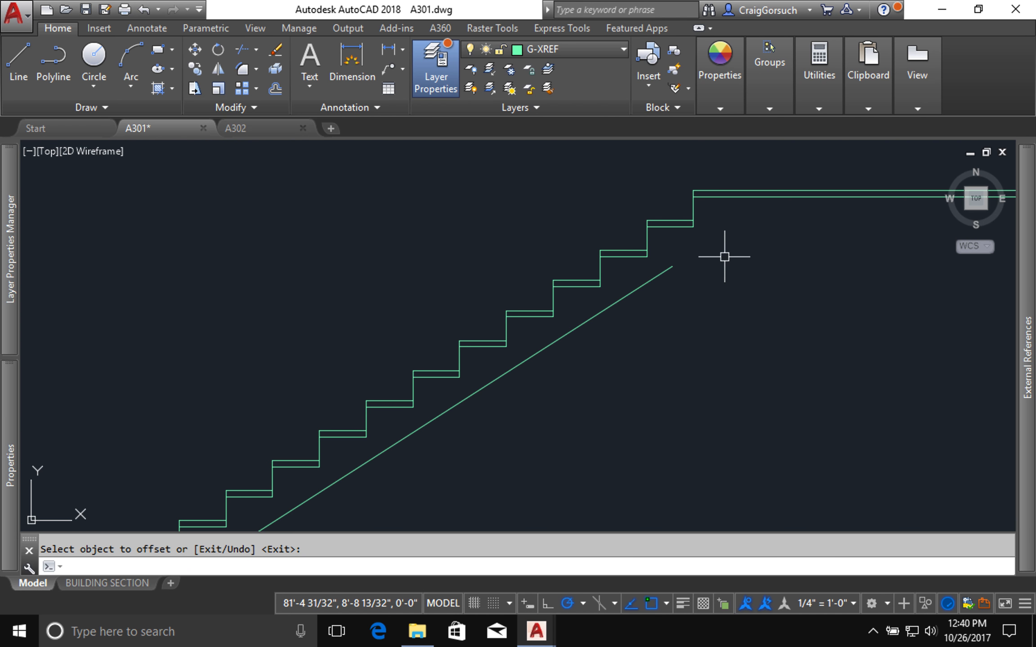
type("o")
key("Return")
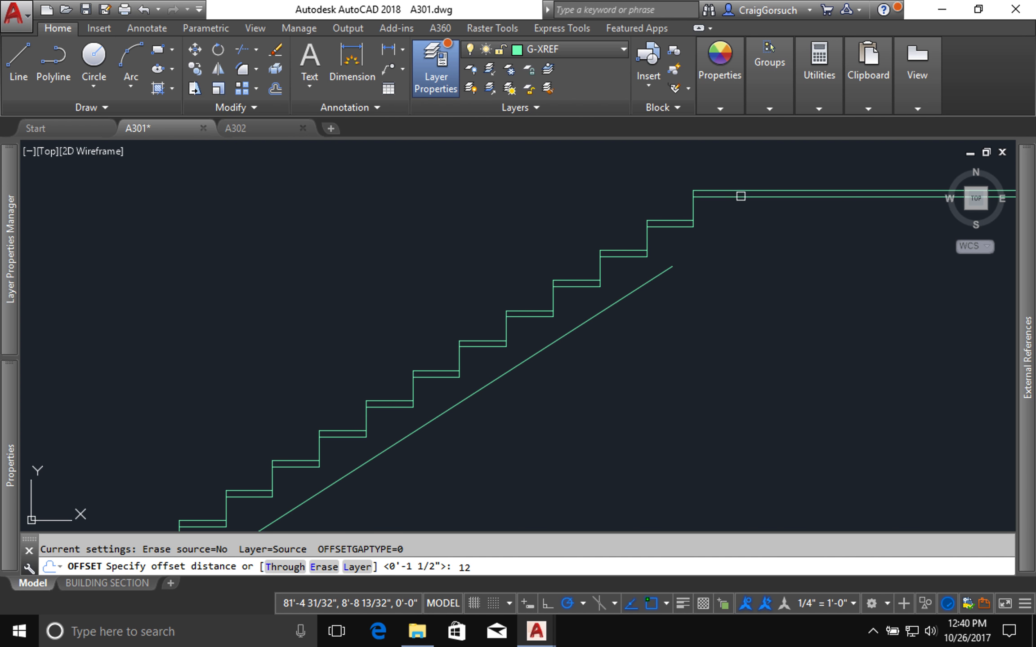
key("Return")
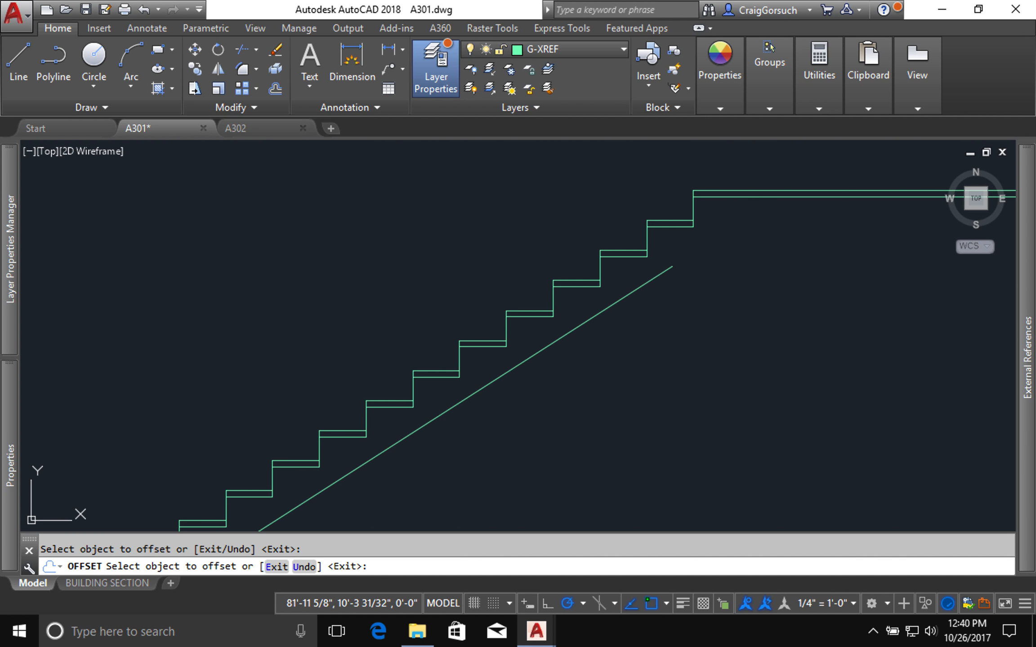
left_click(754, 192)
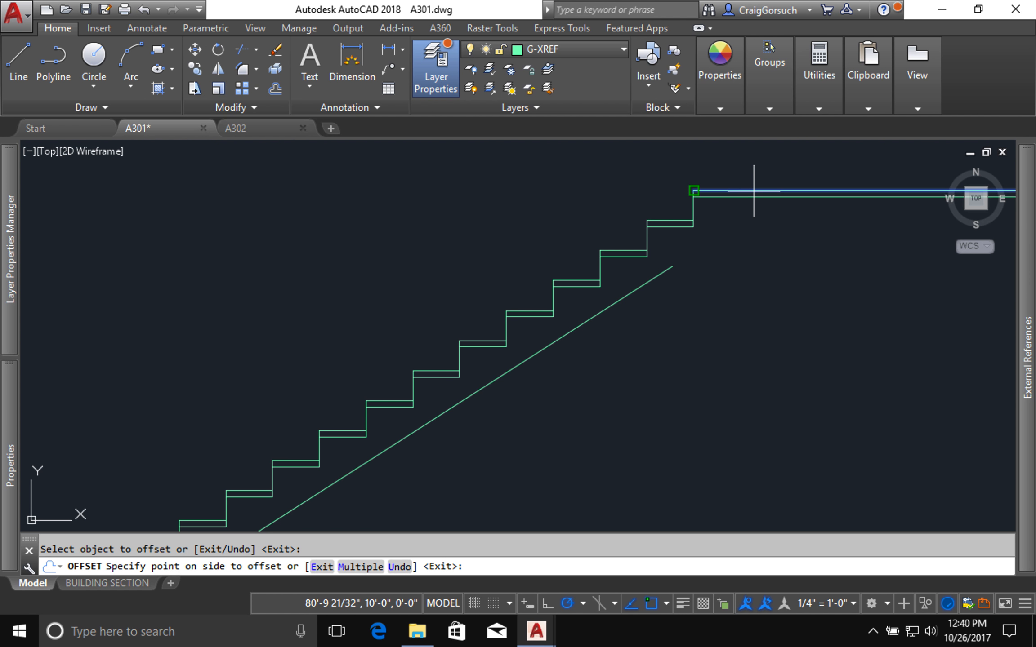
left_click(752, 294)
key("Return")
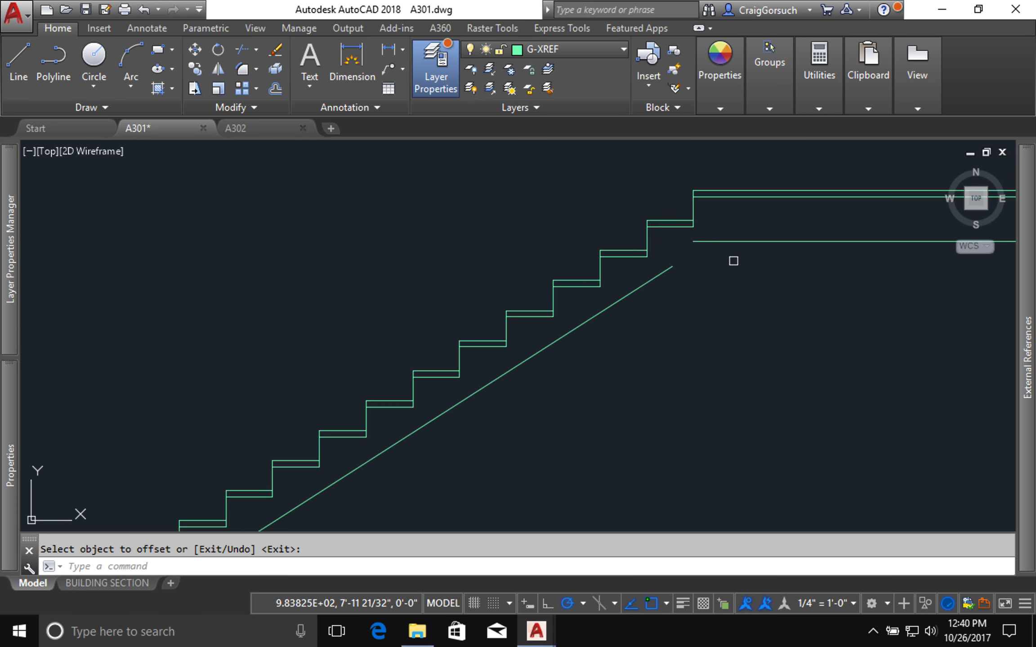
Step: Fillet the upper floor's bottom line with the top riser line to close the floor edge with a sharp corner
type("f")
key("Return")
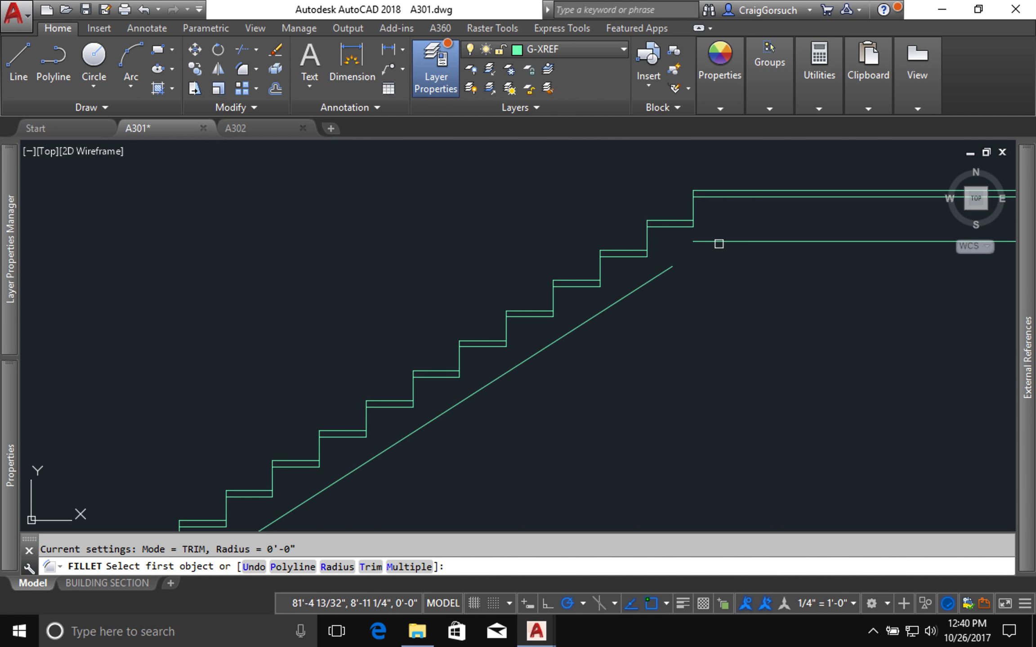
left_click(712, 242)
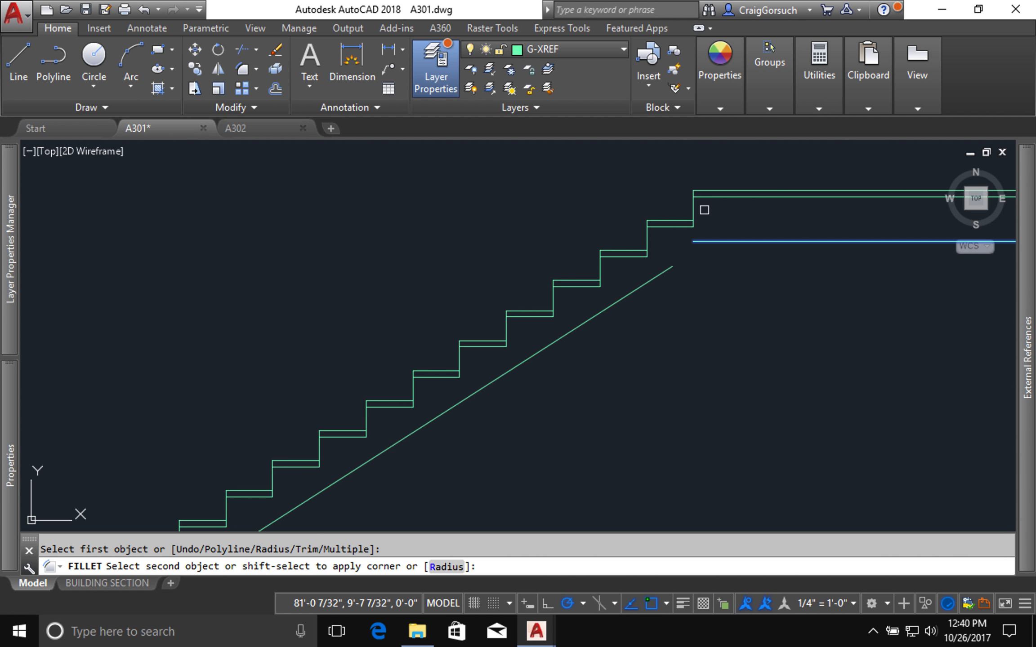
left_click(695, 212)
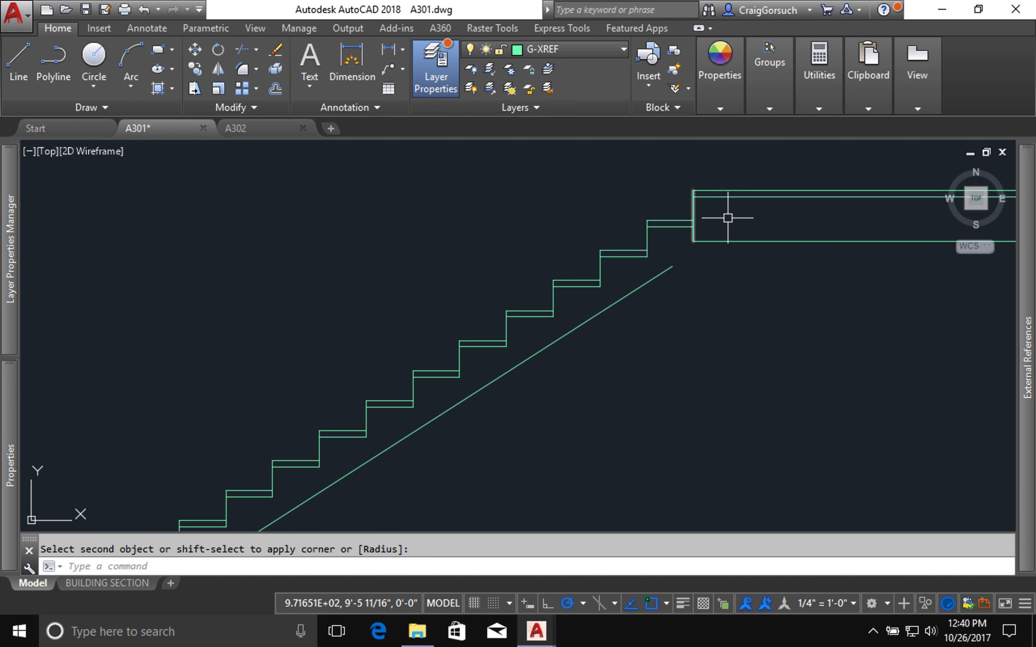
Step: Fillet the top riser line with the sloping stair underside line so they meet in a sharp corner below the floor
scroll(730, 218, "up", 1)
scroll(740, 226, "down", 2)
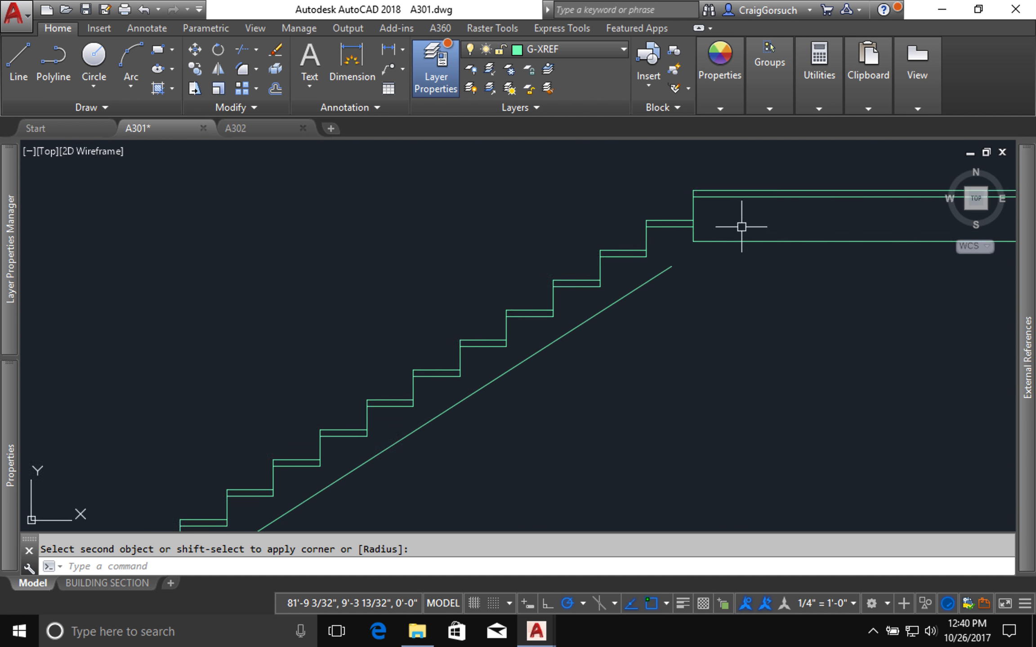
scroll(741, 227, "down", 5)
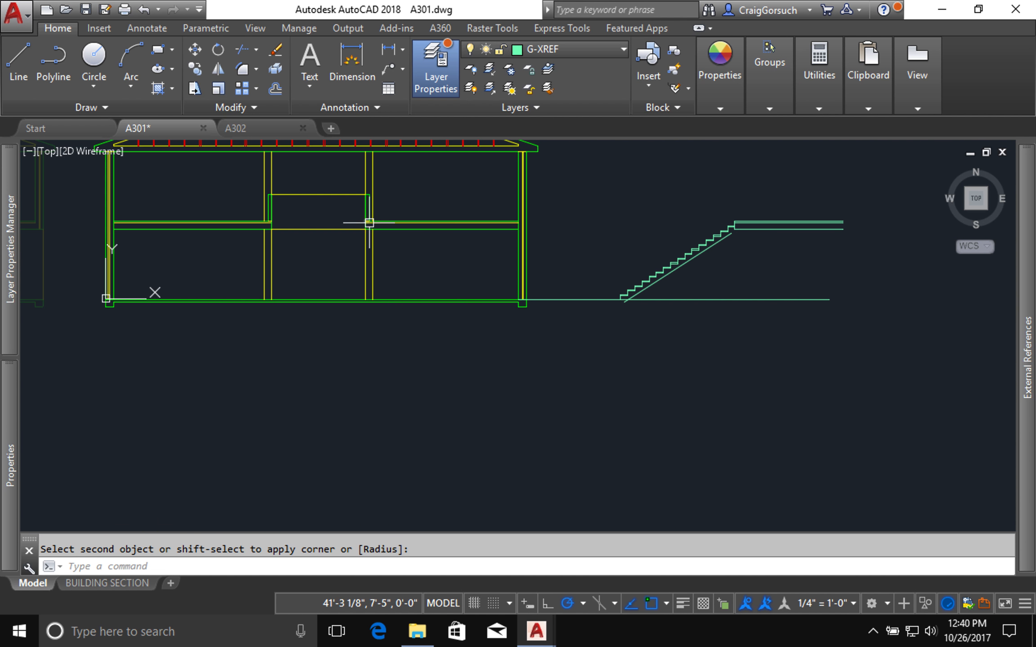
scroll(368, 222, "up", 8)
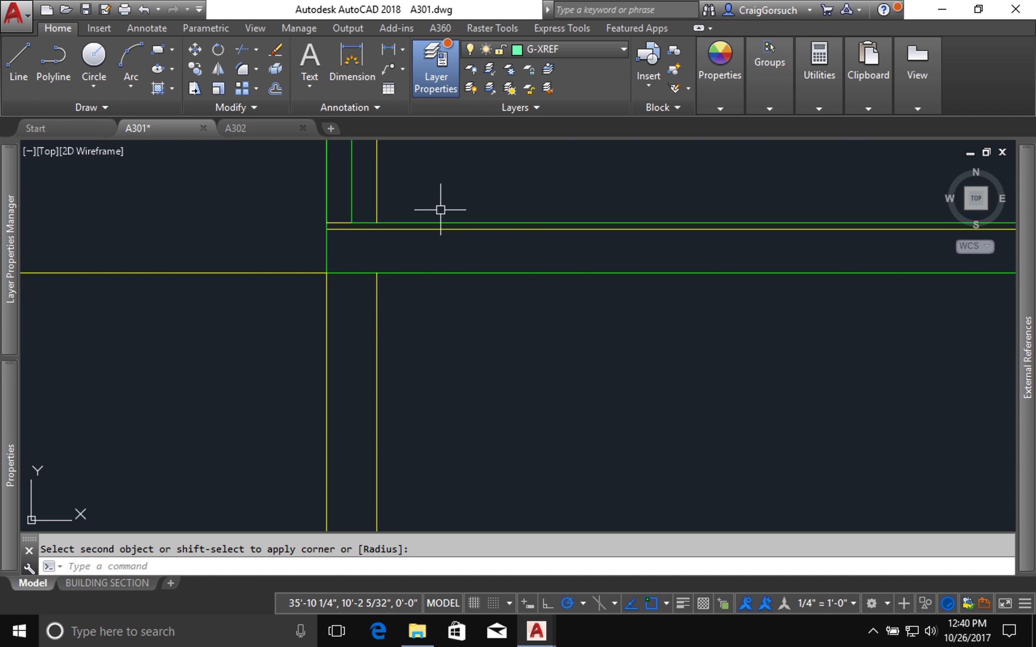
scroll(360, 248, "down", 8)
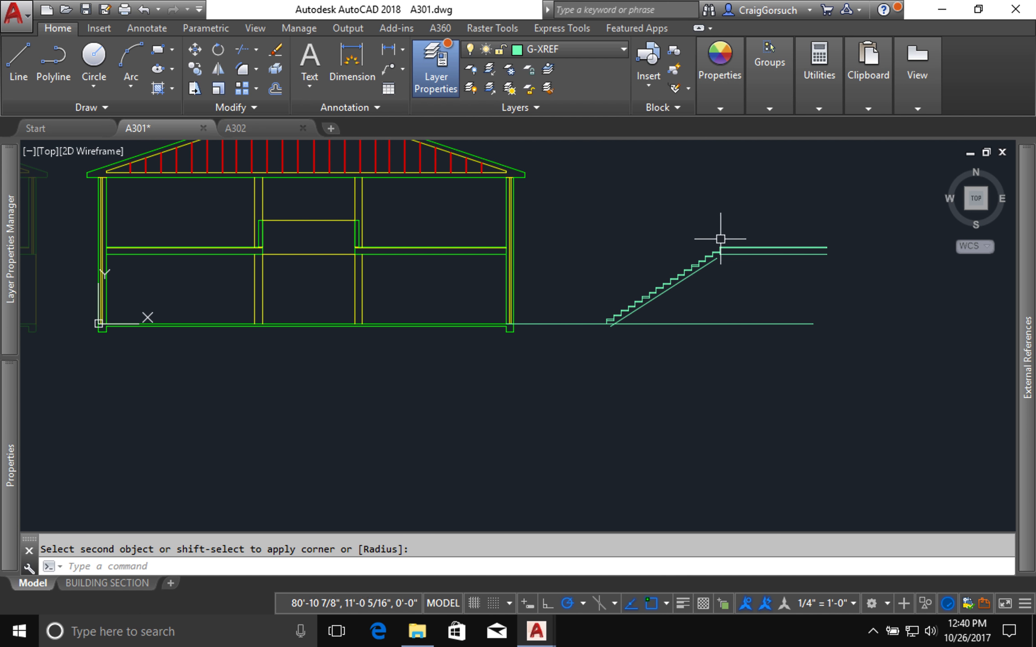
scroll(737, 236, "up", 4)
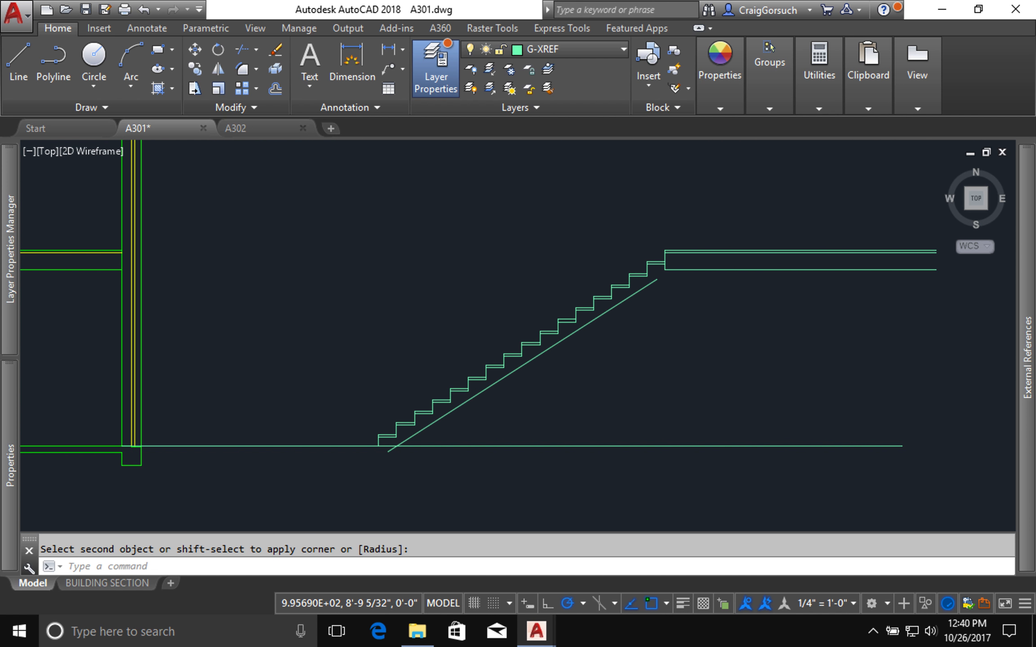
scroll(692, 281, "up", 4)
key("Return")
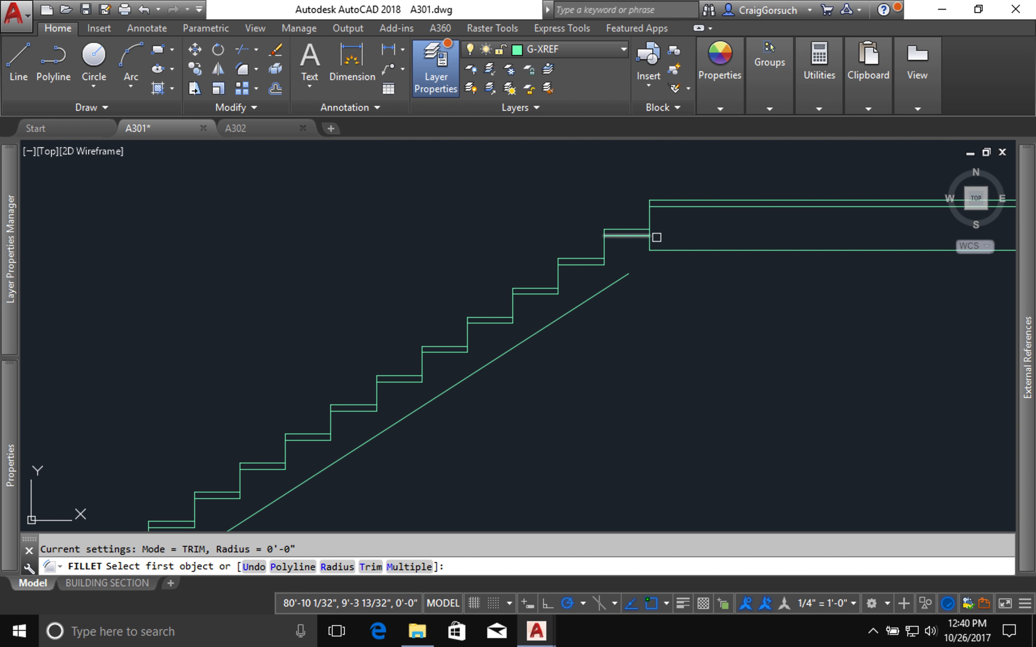
left_click(643, 243)
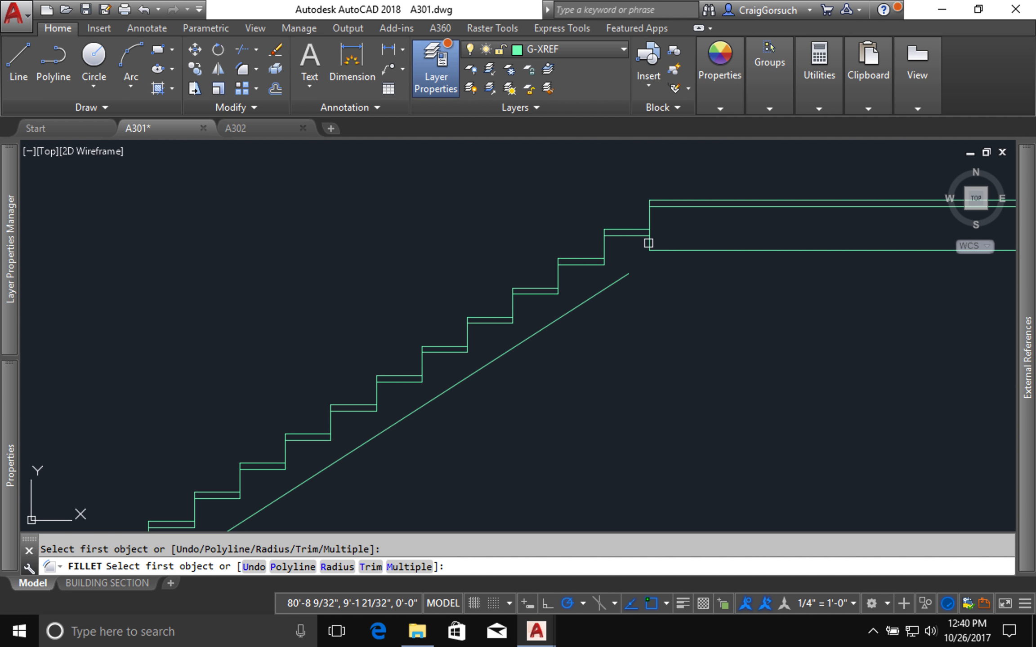
left_click(648, 244)
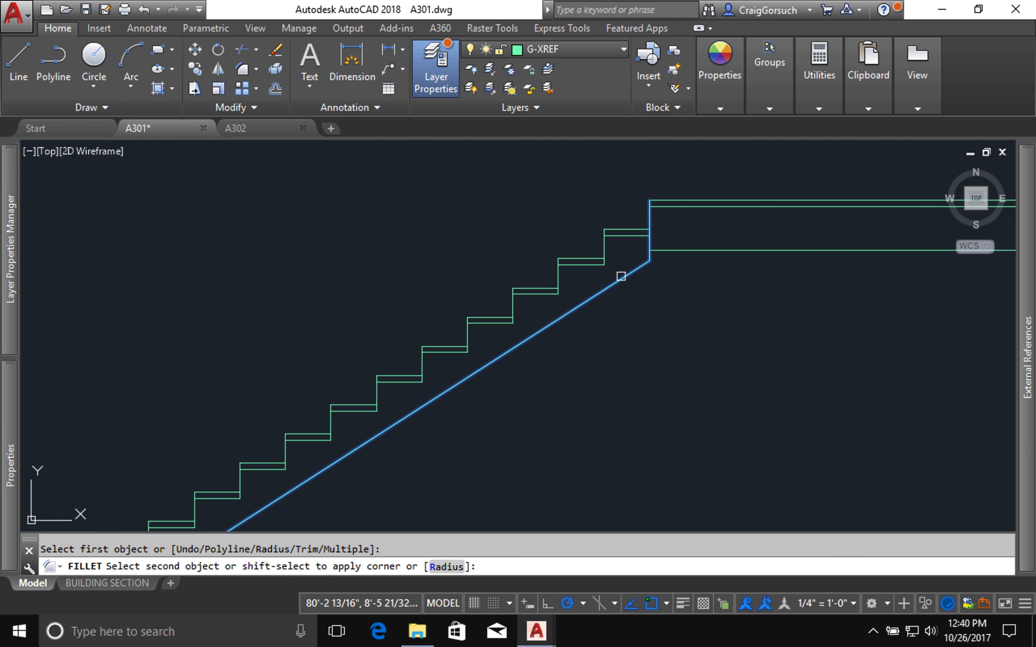
left_click(620, 277)
Step: Trim the lower end of the sloping underside line where it extends below the ground floor line
scroll(682, 346, "down", 4)
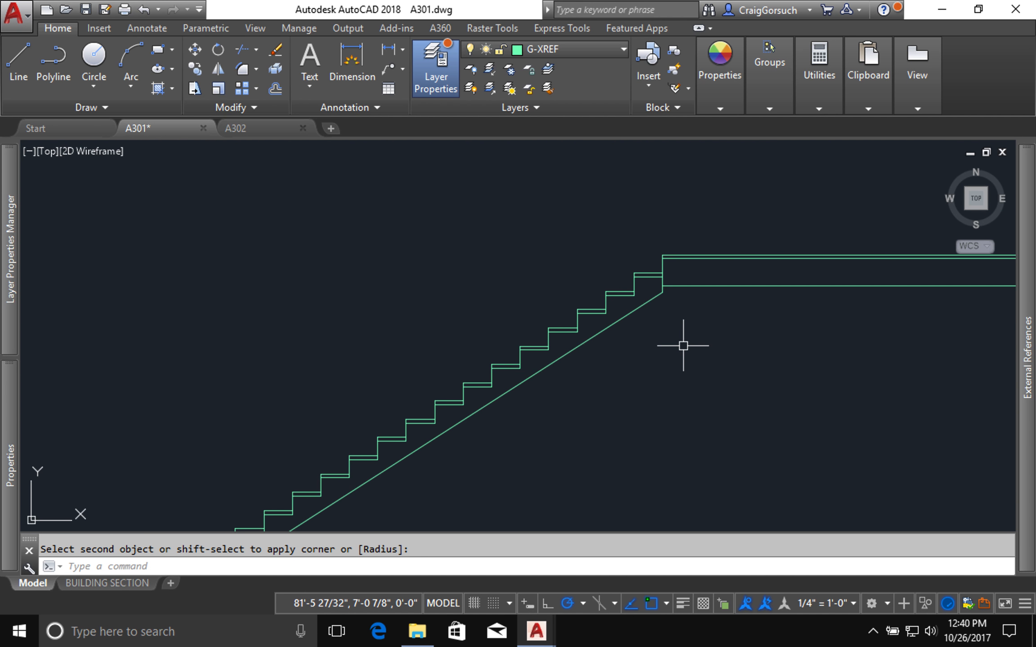
middle_click_drag(640, 370, 672, 329)
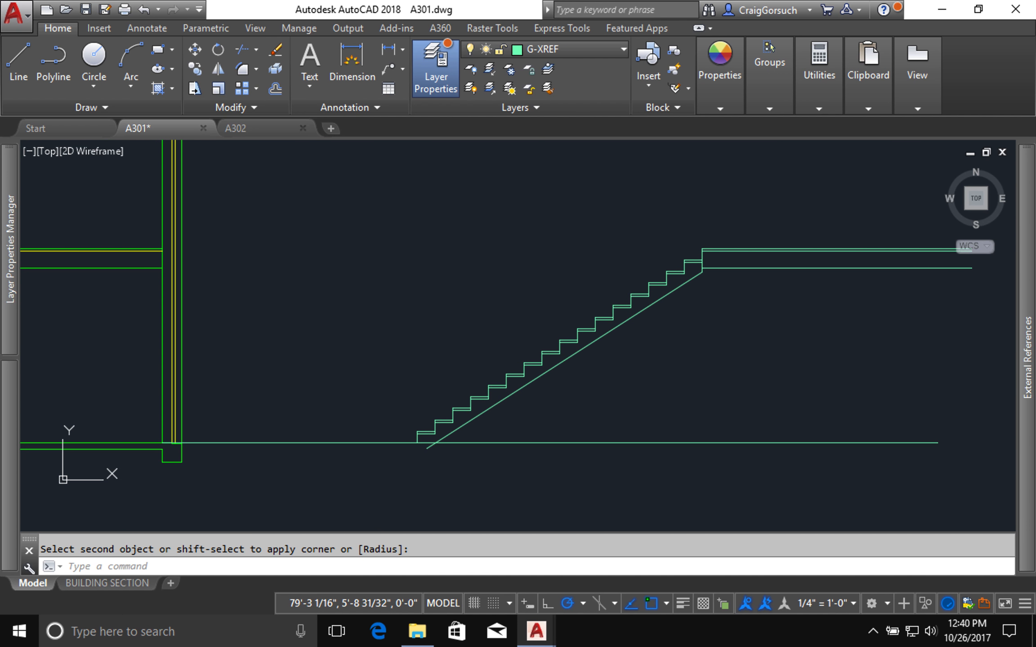
scroll(477, 393, "up", 2)
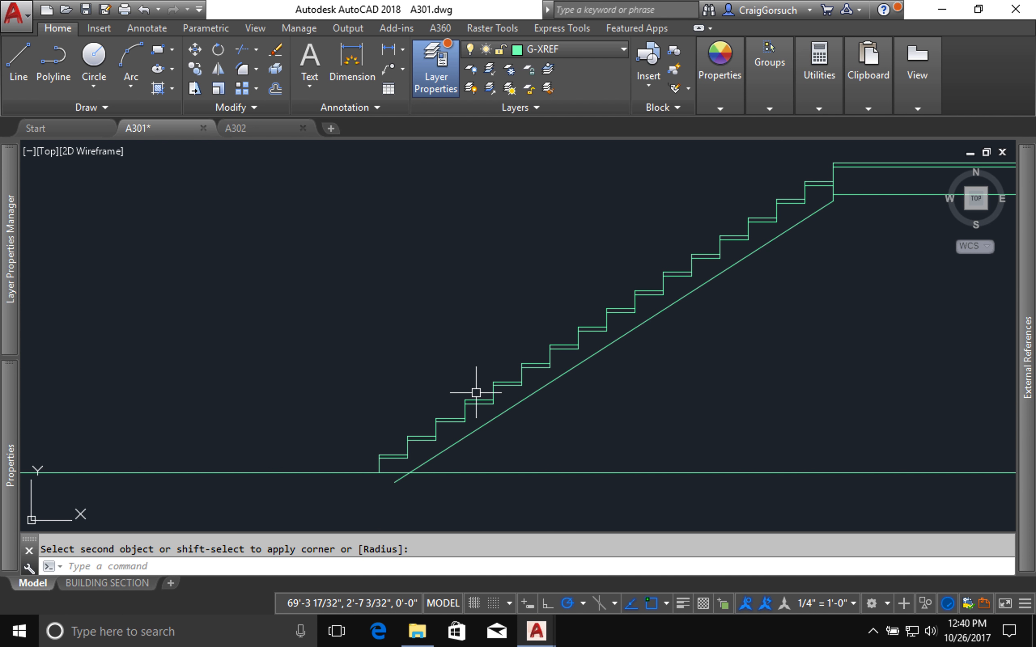
type("tr")
key("Return")
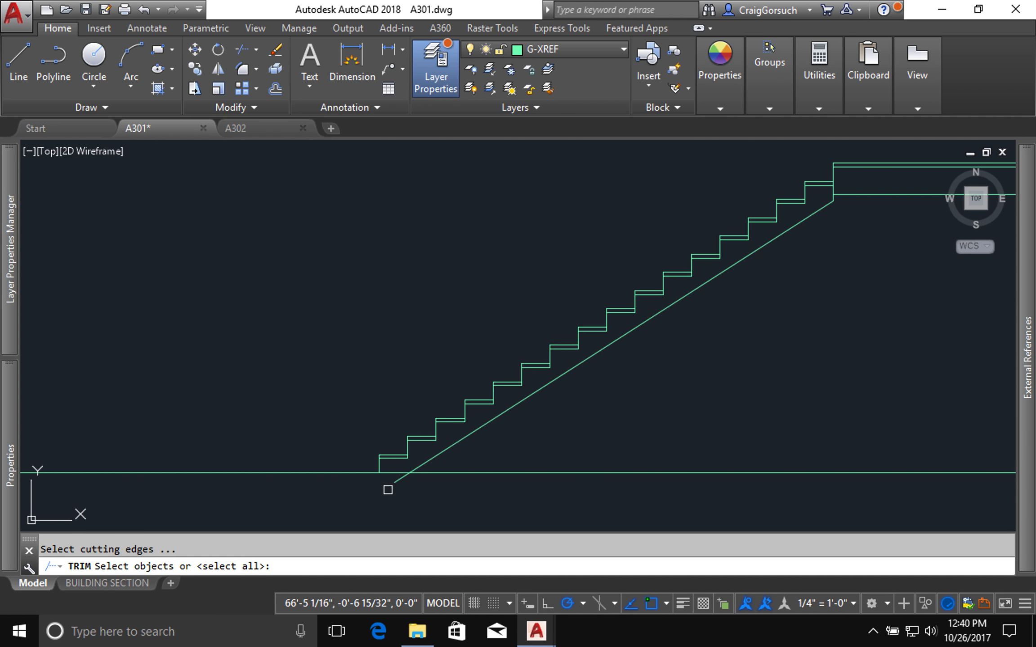
key("Return")
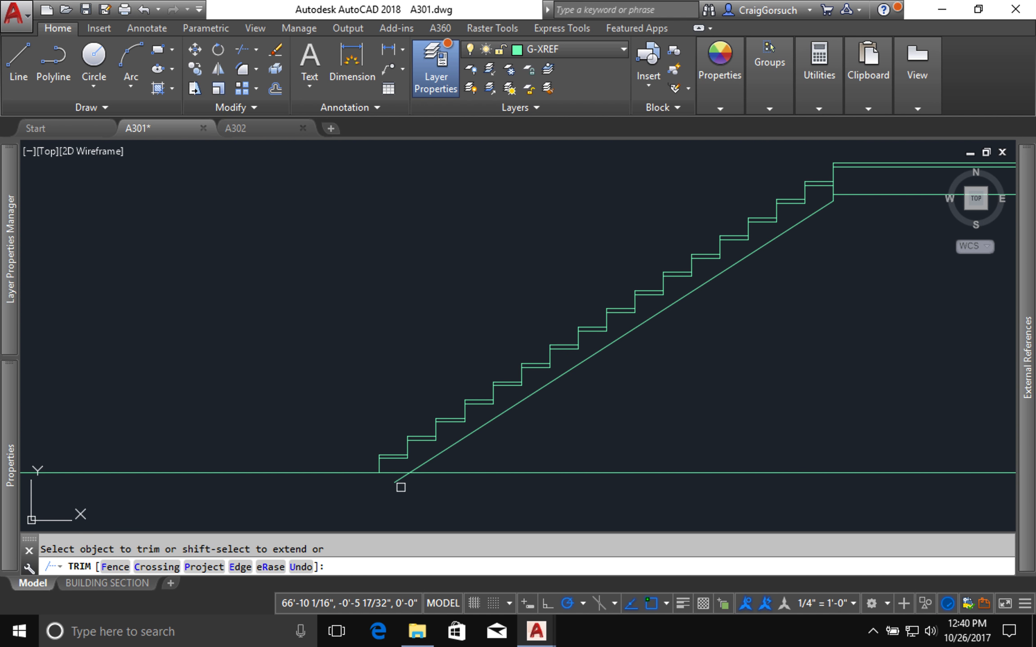
left_click(397, 479)
key("Return")
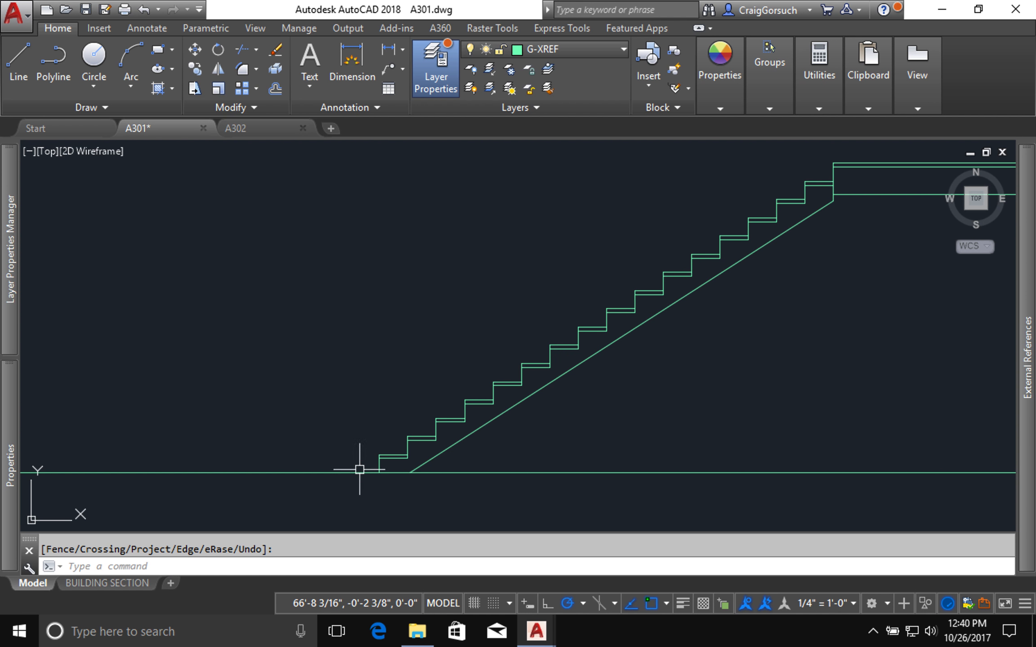